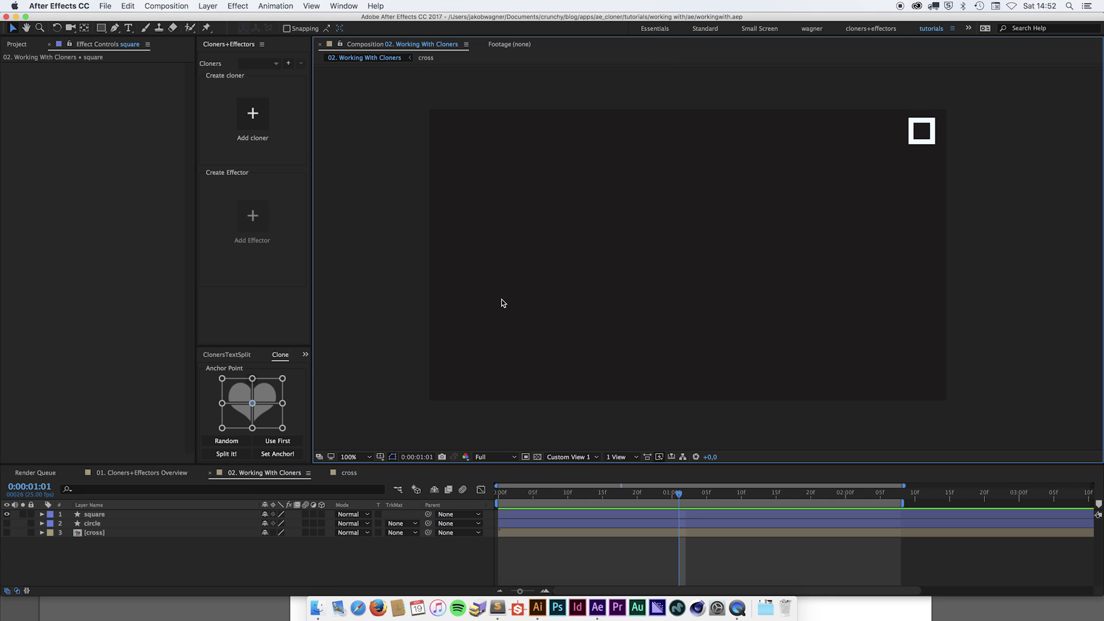
Clone the square into a row of 10 copies spaced at Position X 164.
{"action": "left_click", "coordinate": [922, 132]}
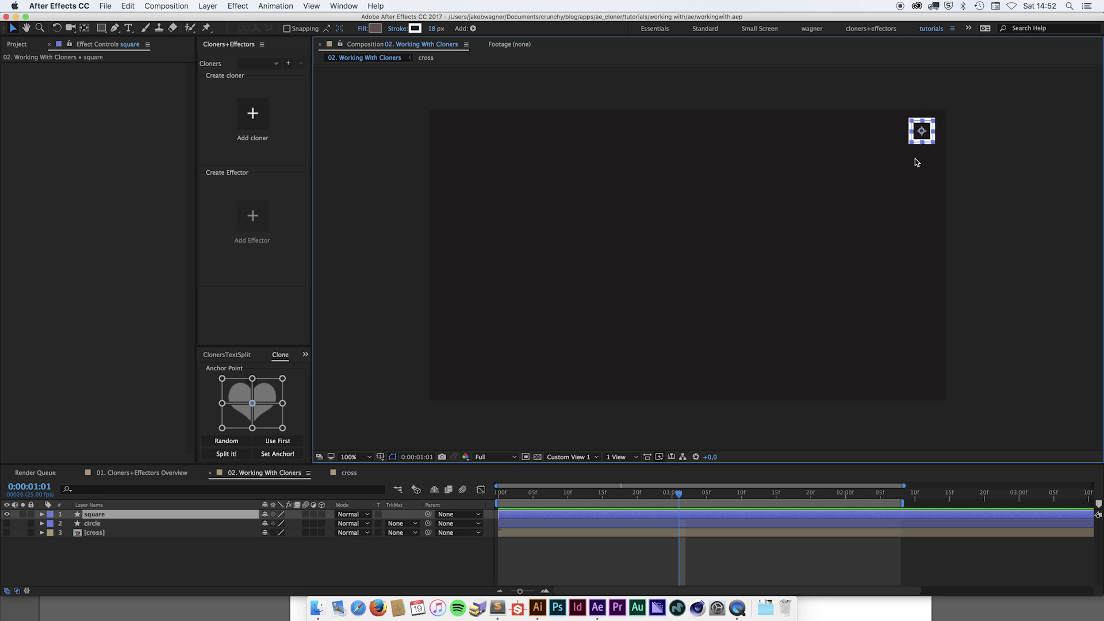
{"action": "left_click", "coordinate": [251, 112]}
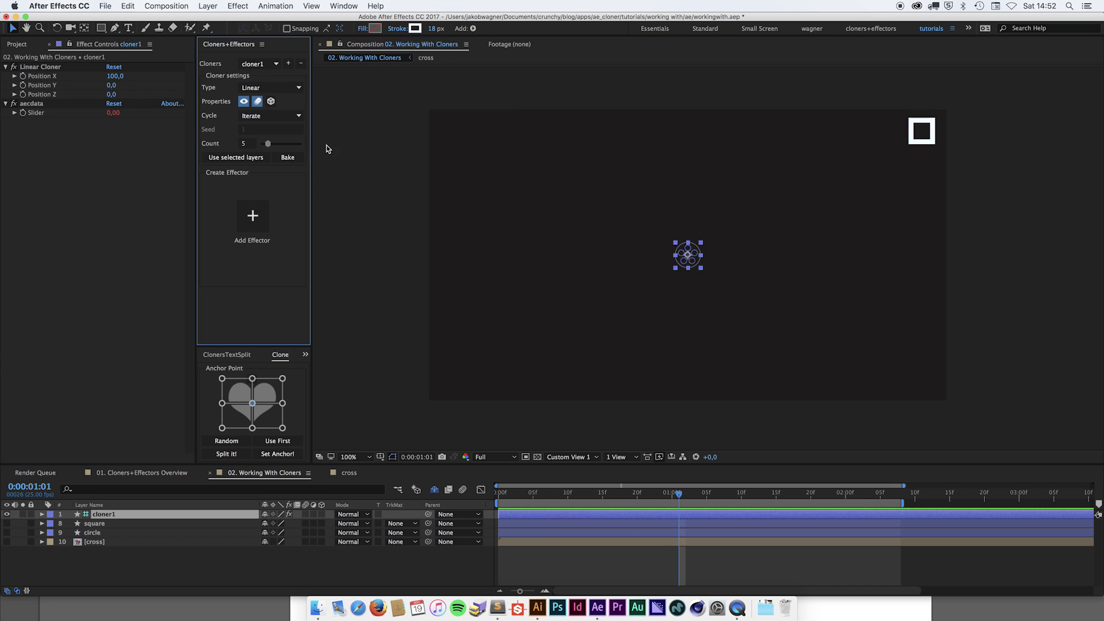
{"action": "left_click", "coordinate": [250, 143]}
{"action": "type", "text": "10"}
{"action": "key", "text": "Return"}
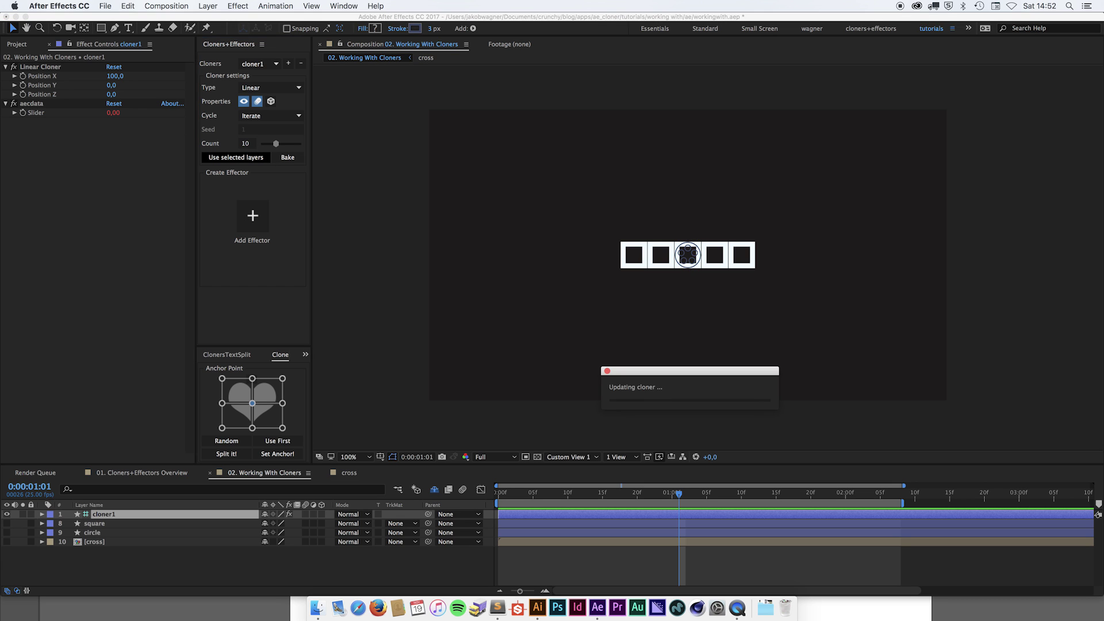
{"action": "left_click_drag", "start_coordinate": [115, 76], "coordinate": [148, 76]}
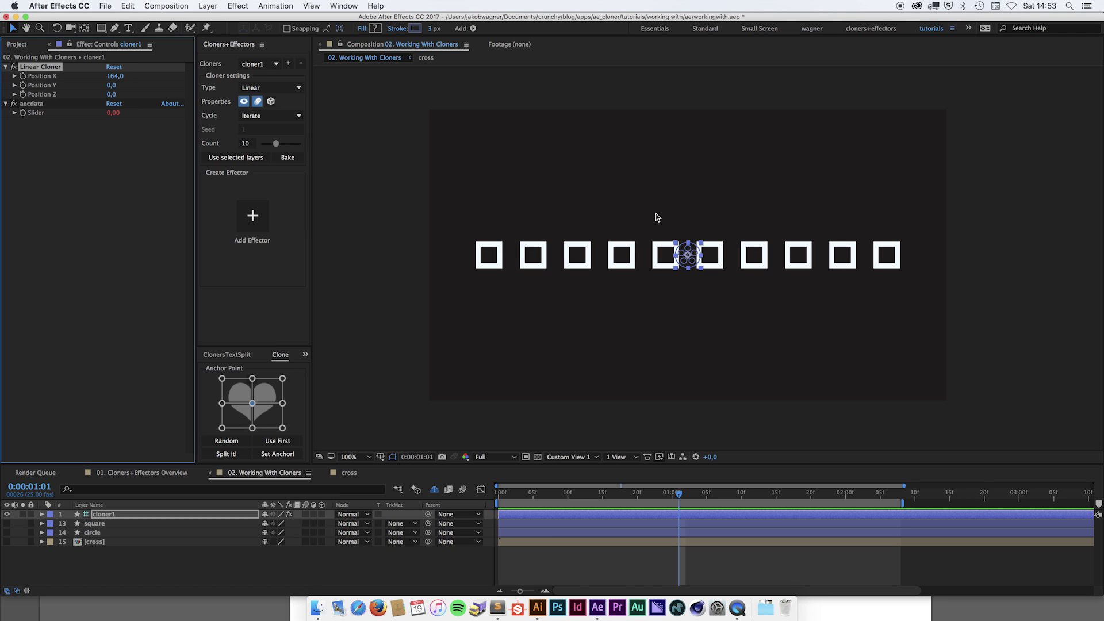
Add a Plain effector to cloner1 and rename its layer 'cloner1 demo effector'.
{"action": "left_click", "coordinate": [253, 216]}
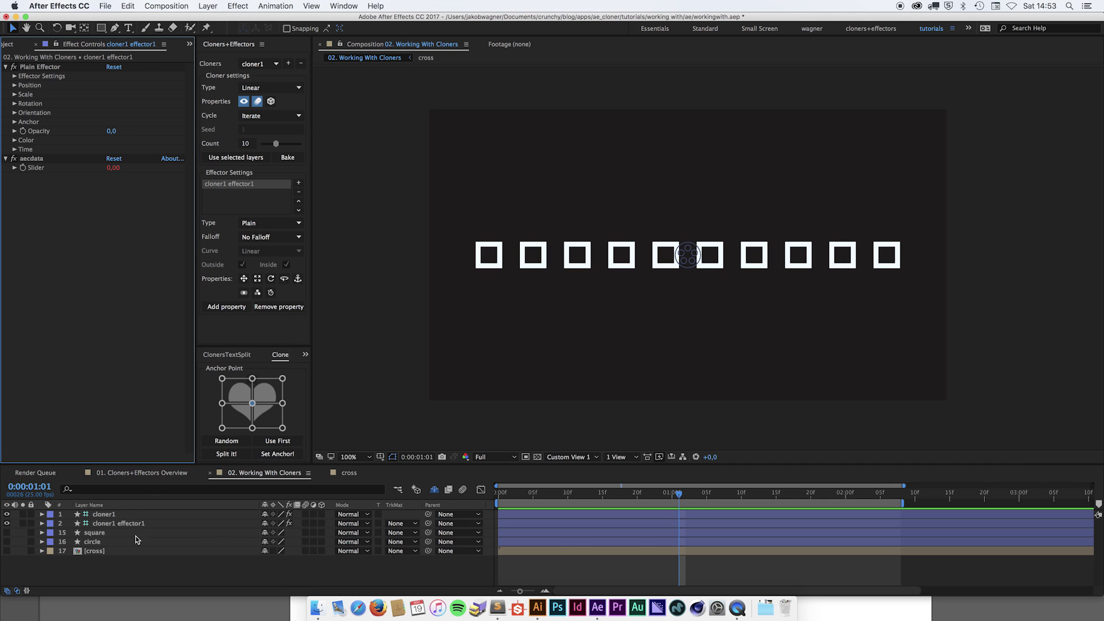
{"action": "left_click", "coordinate": [158, 527]}
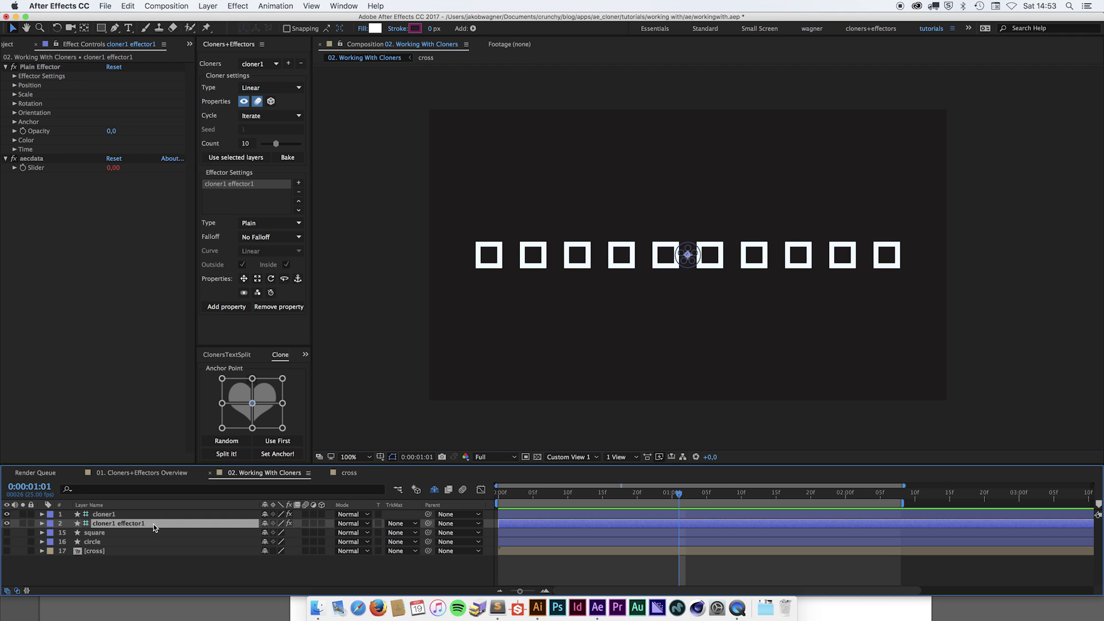
{"action": "key", "text": "Return"}
{"action": "key", "text": "Right"}
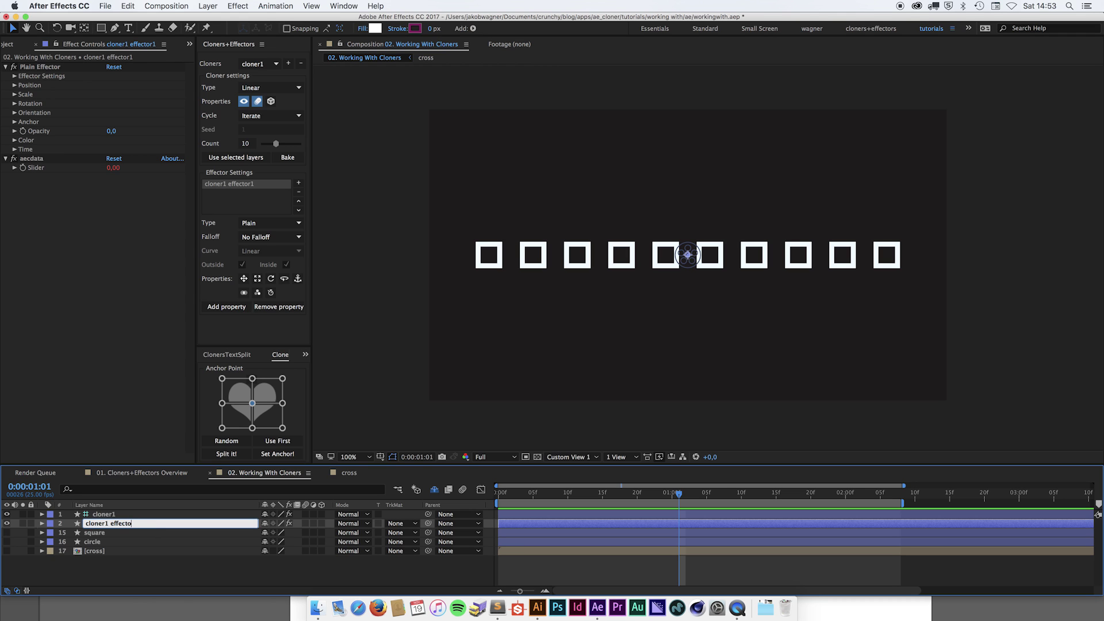
{"action": "type", "text": "demo effector"}
{"action": "key", "text": "Return"}
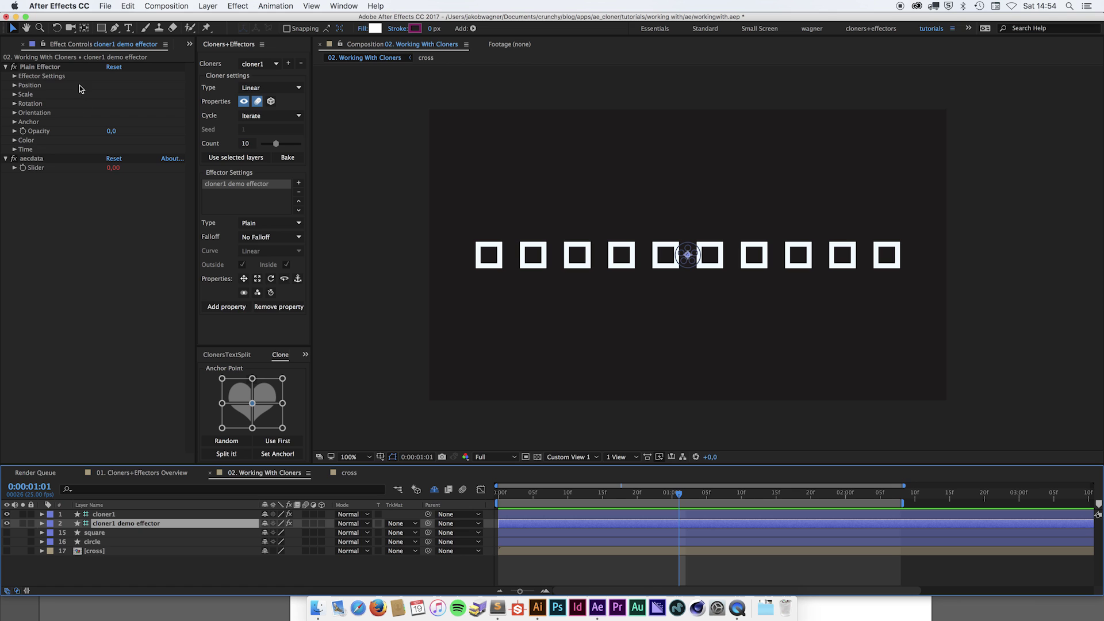
Enable the effector's position influence and set its Position Y offset to 178.
{"action": "left_click", "coordinate": [14, 77]}
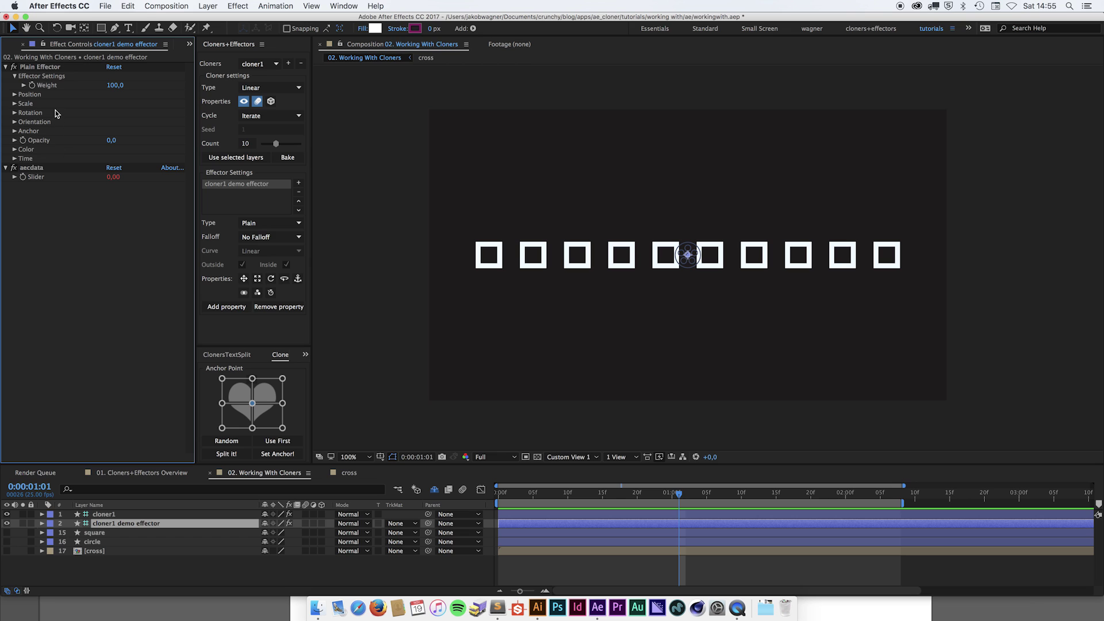
{"action": "left_click", "coordinate": [15, 94]}
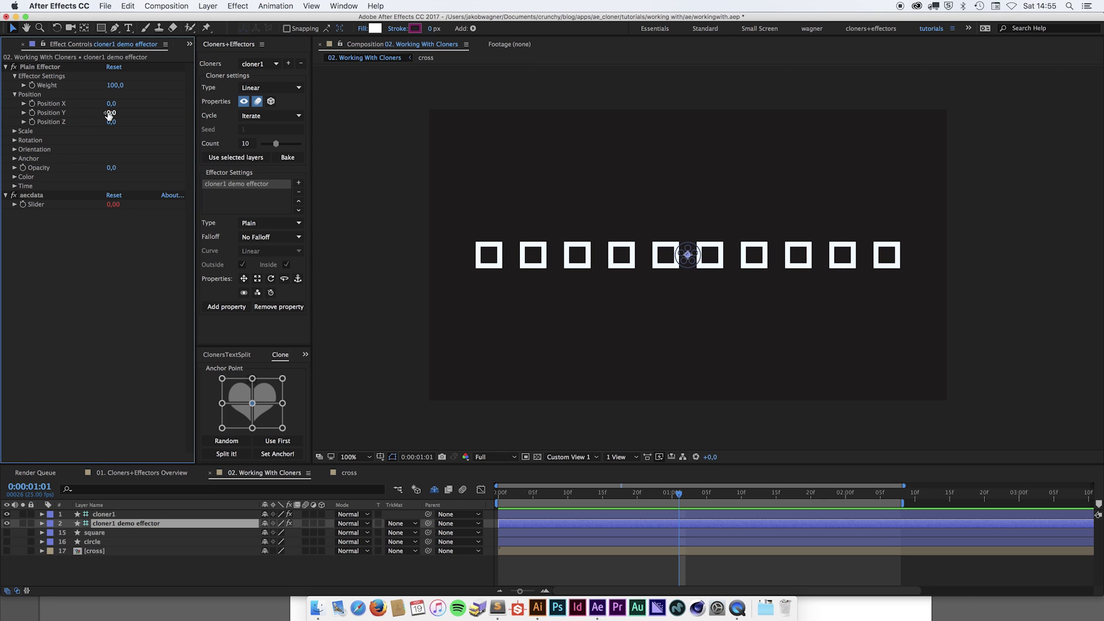
{"action": "left_click_drag", "start_coordinate": [111, 113], "coordinate": [169, 114]}
{"action": "left_click_drag", "start_coordinate": [92, 115], "coordinate": [171, 117]}
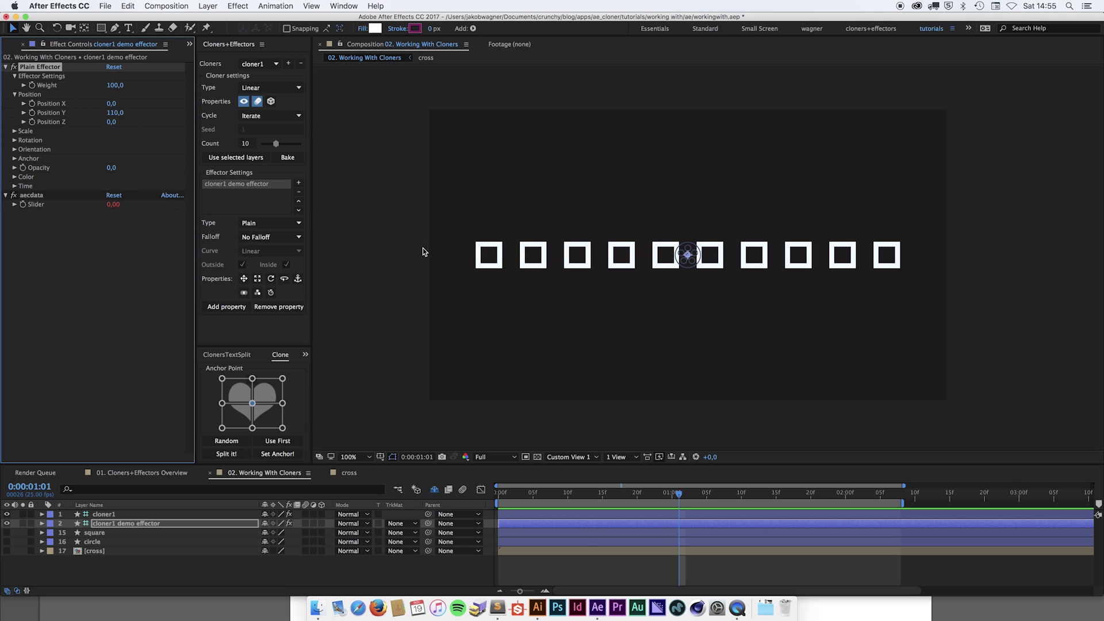
{"action": "left_click", "coordinate": [245, 280]}
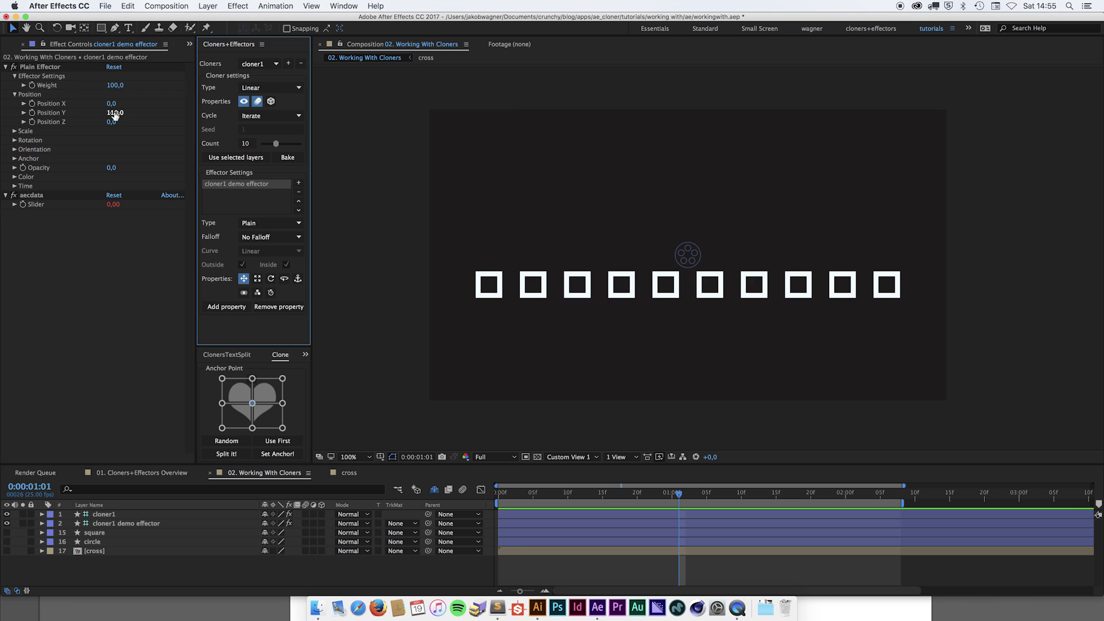
{"action": "left_click_drag", "start_coordinate": [109, 113], "coordinate": [64, 165]}
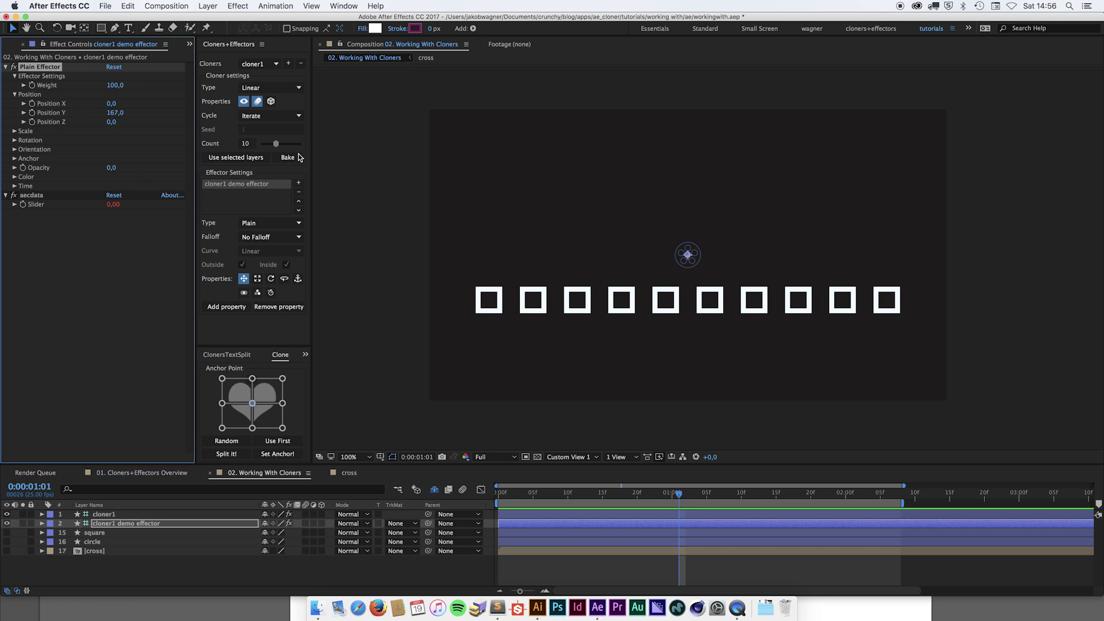
{"action": "left_click_drag", "start_coordinate": [109, 112], "coordinate": [135, 117]}
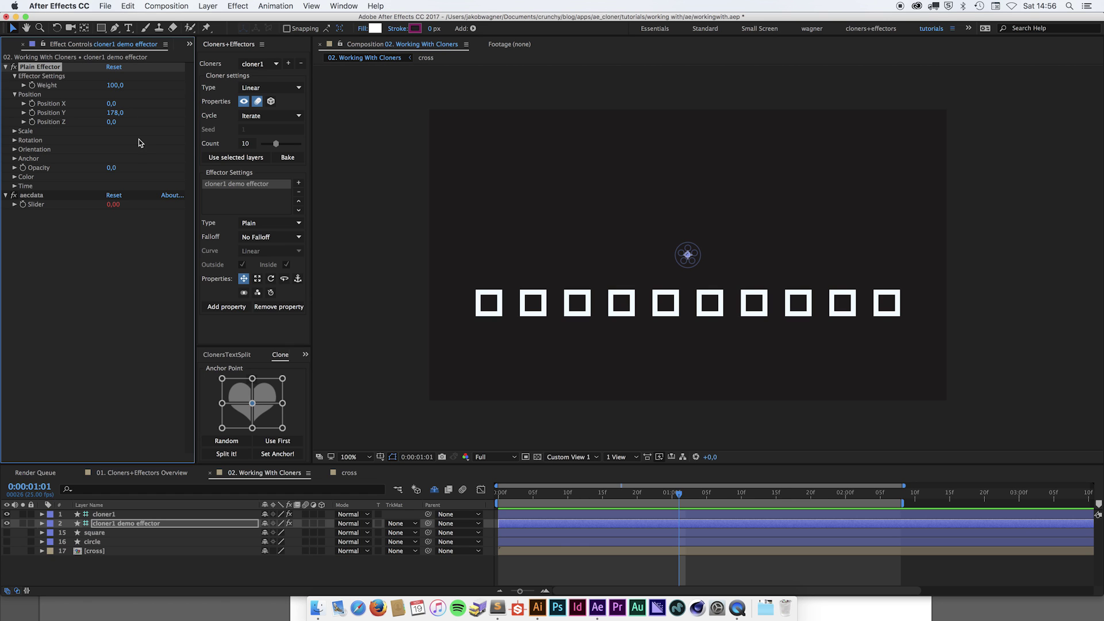
{"action": "left_click", "coordinate": [280, 239]}
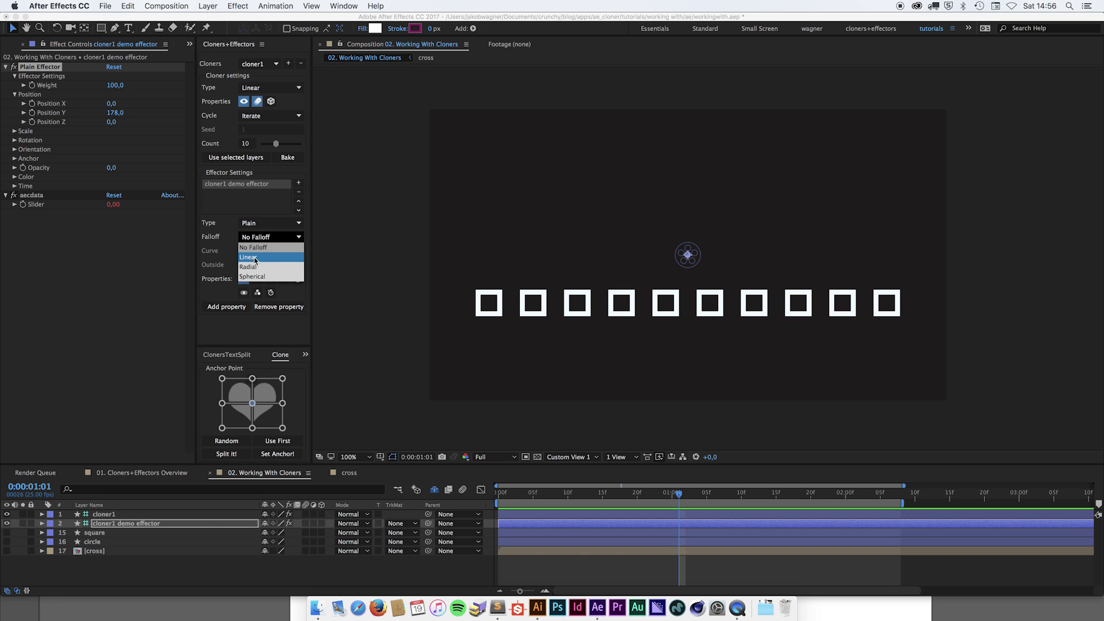
Apply a Linear falloff (Size 300) and place its band across the row's middle.
{"action": "left_click", "coordinate": [267, 259]}
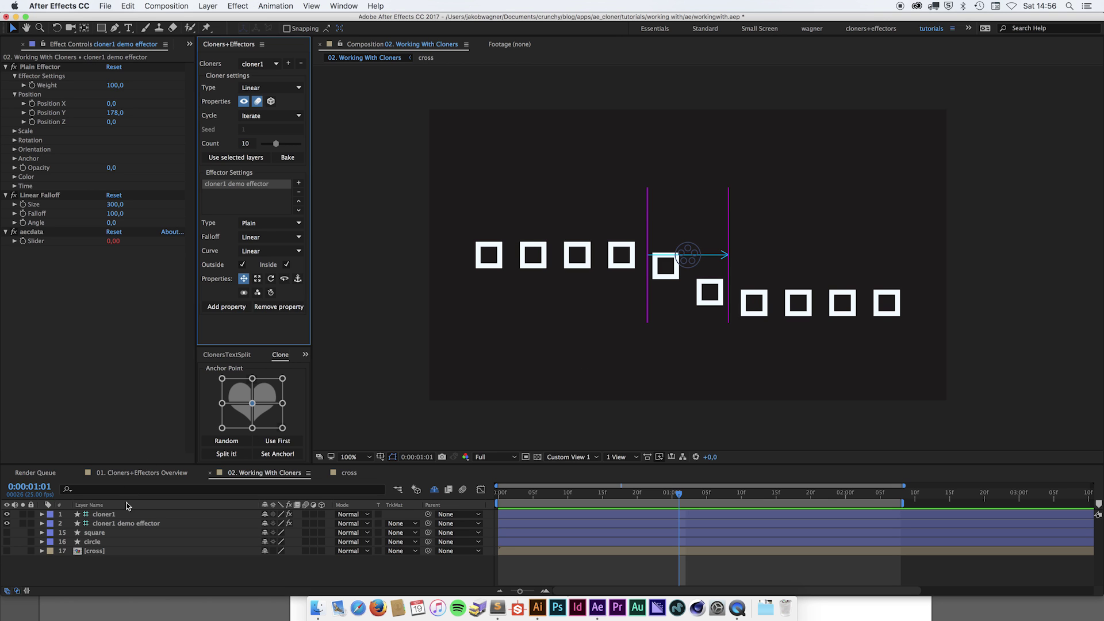
{"action": "left_click", "coordinate": [117, 525]}
{"action": "left_click", "coordinate": [149, 523]}
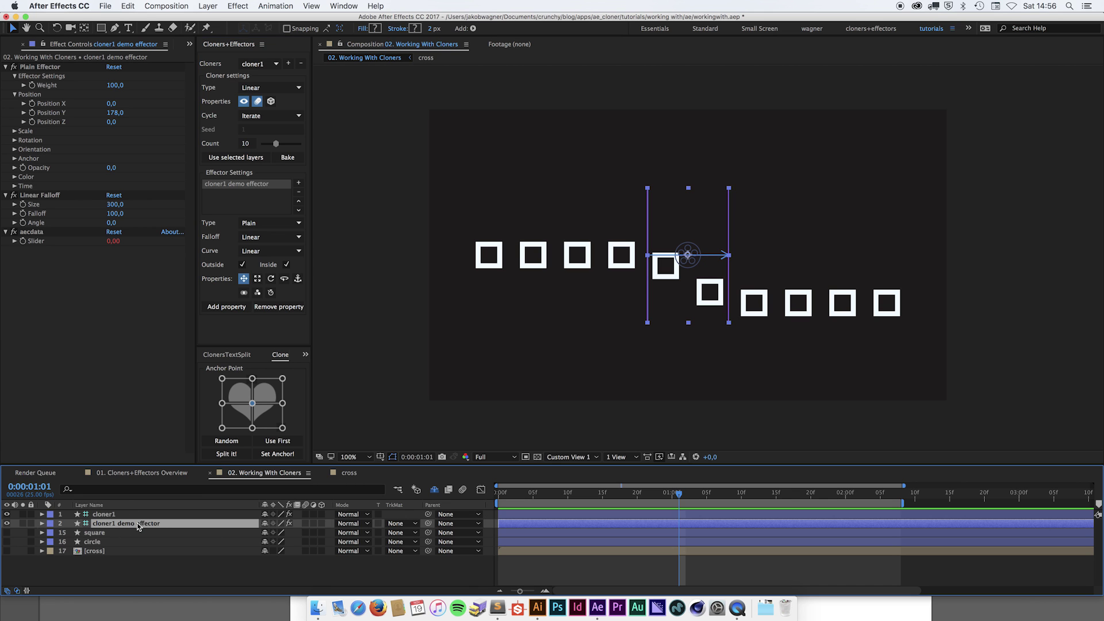
{"action": "left_click_drag", "start_coordinate": [674, 292], "coordinate": [934, 292]}
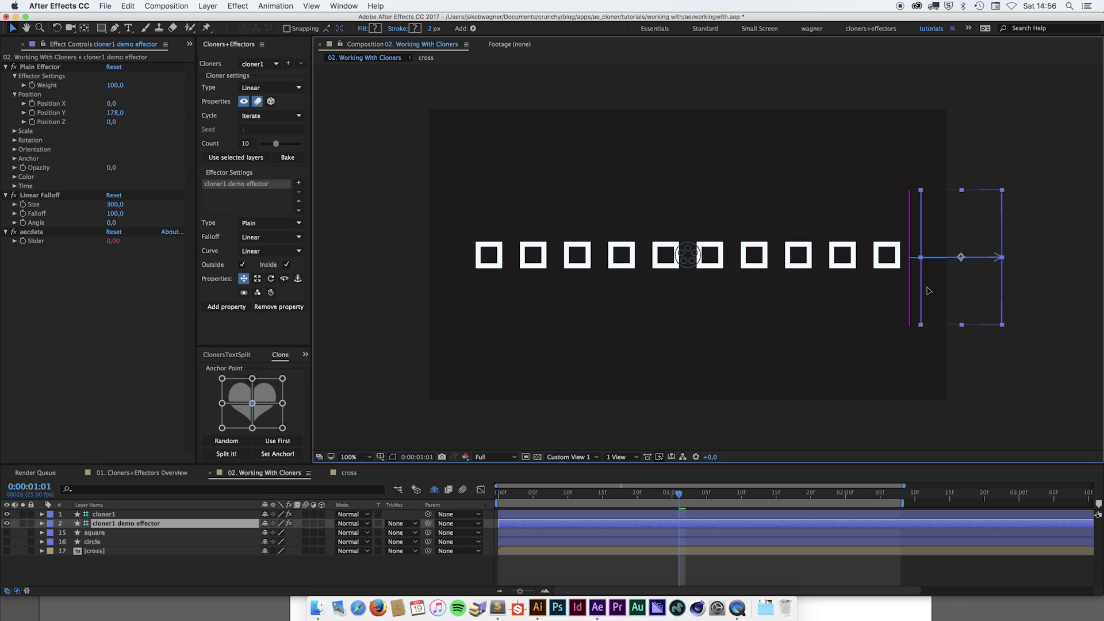
{"action": "left_click_drag", "start_coordinate": [907, 291], "coordinate": [712, 306]}
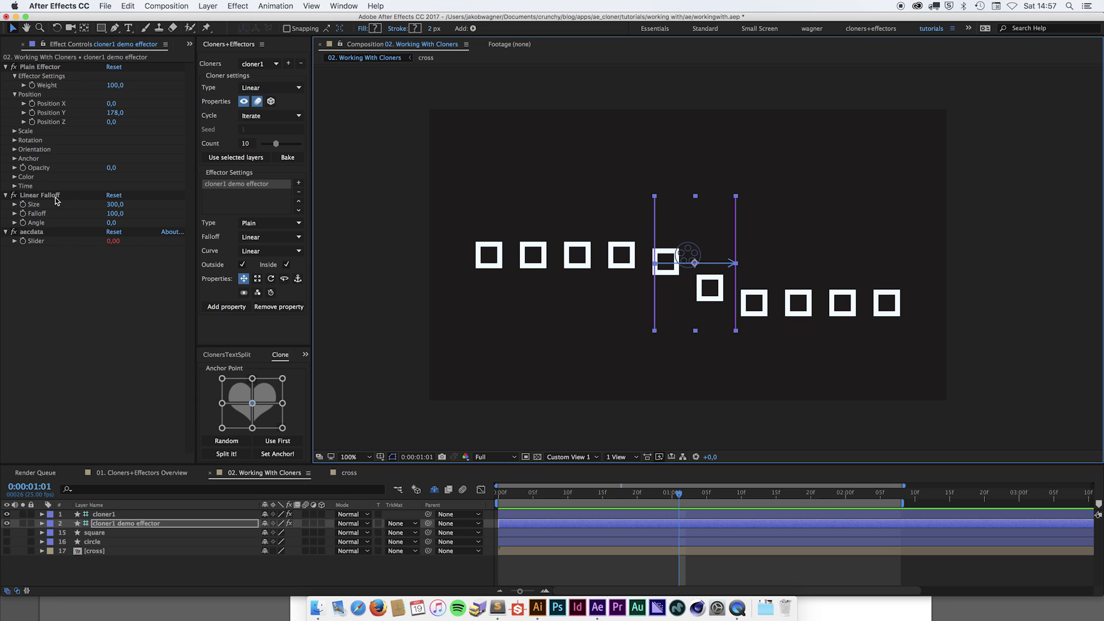
Widen the Linear Falloff Size to 800, trying Angle 180 before returning it to 0.
{"action": "left_click_drag", "start_coordinate": [114, 205], "coordinate": [394, 216]}
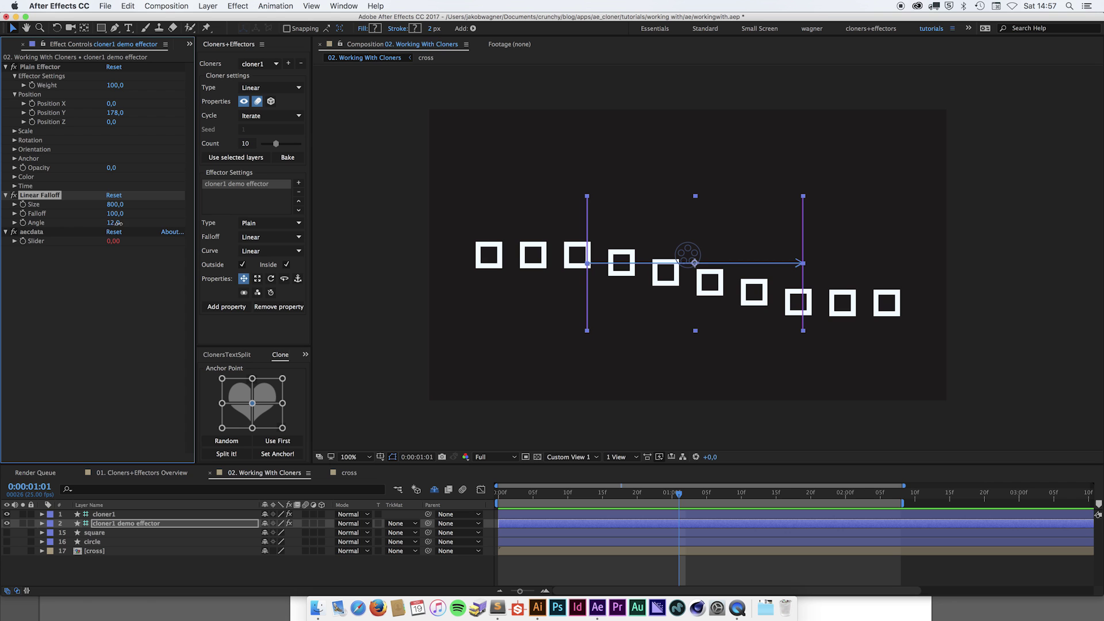
{"action": "mouse_move", "coordinate": [118, 222]}
{"action": "left_mouse_down"}
{"action": "mouse_move", "coordinate": [144, 222]}
{"action": "mouse_move", "coordinate": [112, 222]}
{"action": "left_mouse_up"}
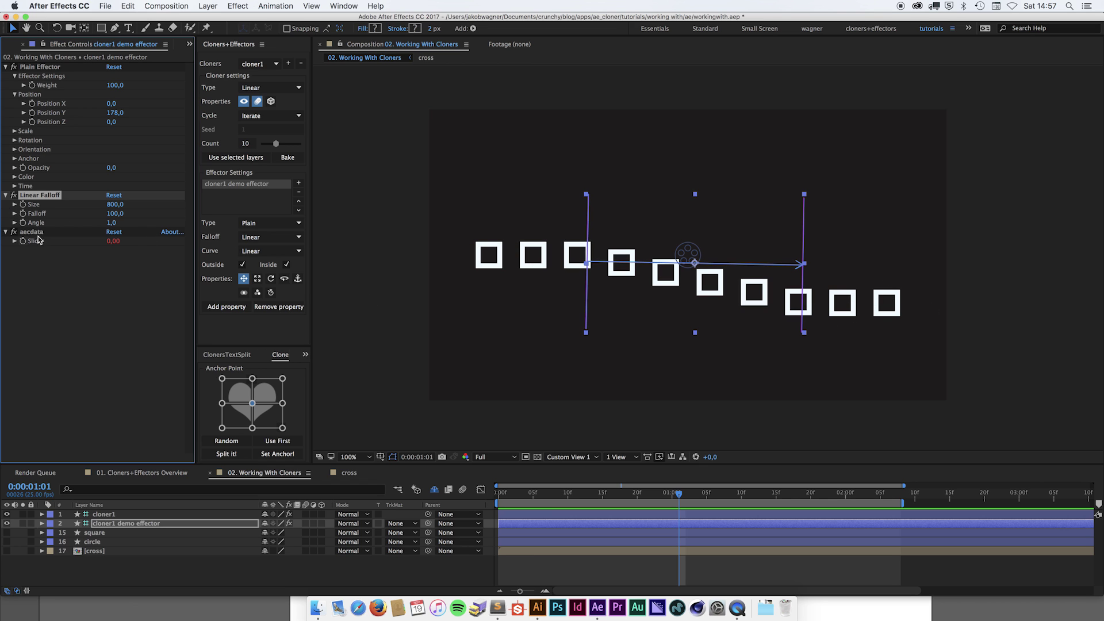
{"action": "left_click_drag", "start_coordinate": [111, 223], "coordinate": [189, 218]}
{"action": "left_click", "coordinate": [123, 223]}
{"action": "key", "text": "Return"}
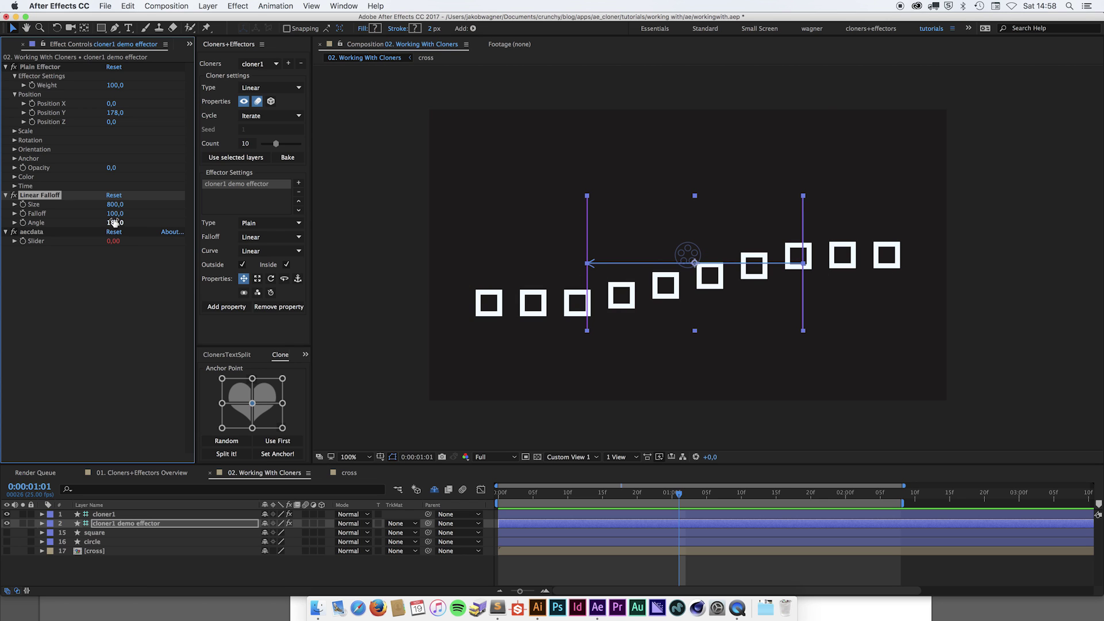
{"action": "key", "text": "Return"}
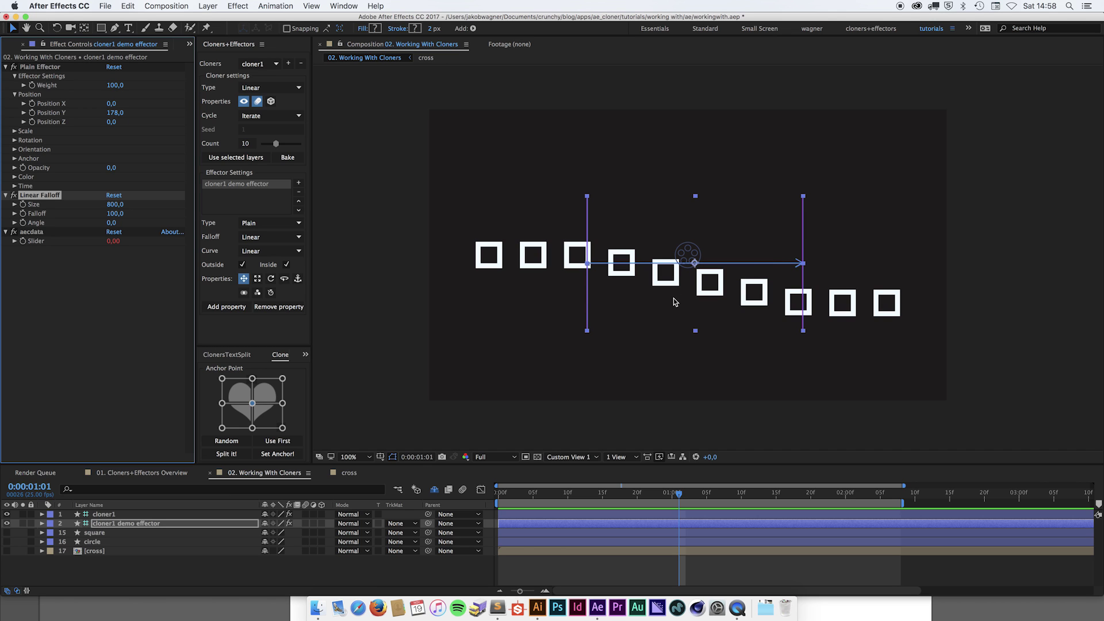
Raise the row, set effector Position Y to 765 and Falloff Size 1184, and move the band aside.
{"action": "left_click", "coordinate": [132, 515]}
{"action": "left_click_drag", "start_coordinate": [682, 252], "coordinate": [686, 150]}
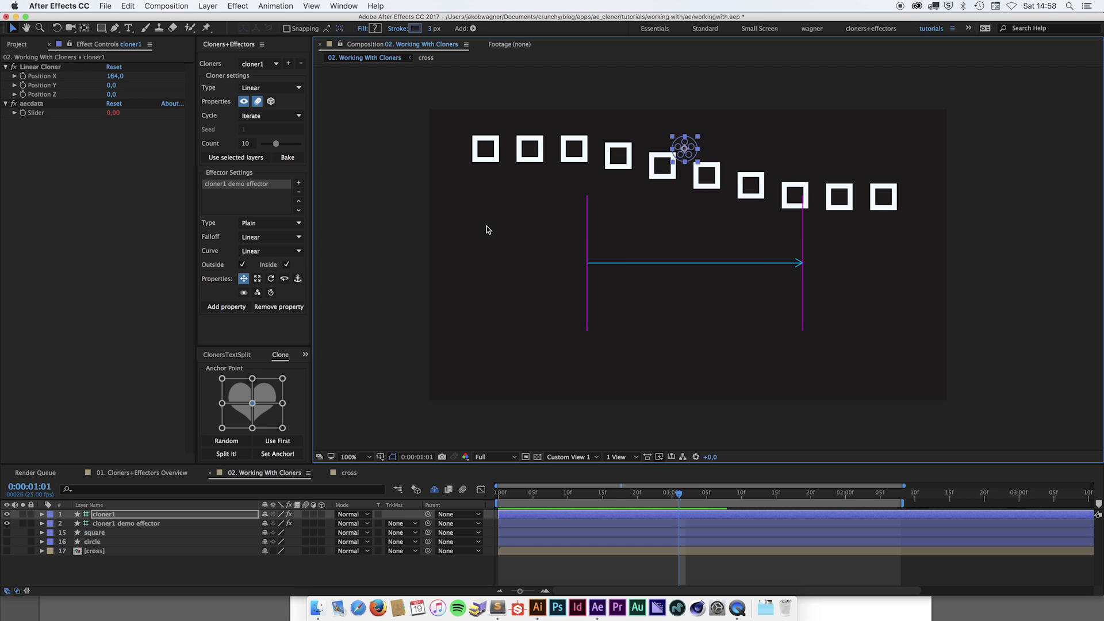
{"action": "left_click", "coordinate": [153, 524]}
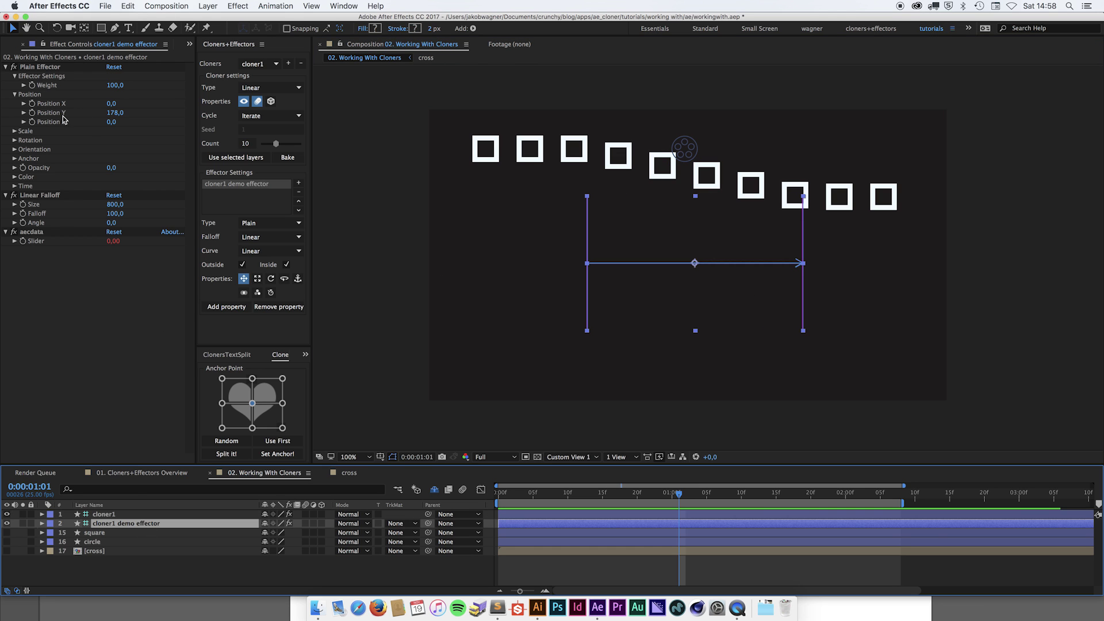
{"action": "left_click_drag", "start_coordinate": [114, 115], "coordinate": [546, 339]}
{"action": "left_click", "coordinate": [614, 249]}
{"action": "left_click_drag", "start_coordinate": [115, 204], "coordinate": [402, 232]}
{"action": "left_click_drag", "start_coordinate": [813, 239], "coordinate": [946, 229]}
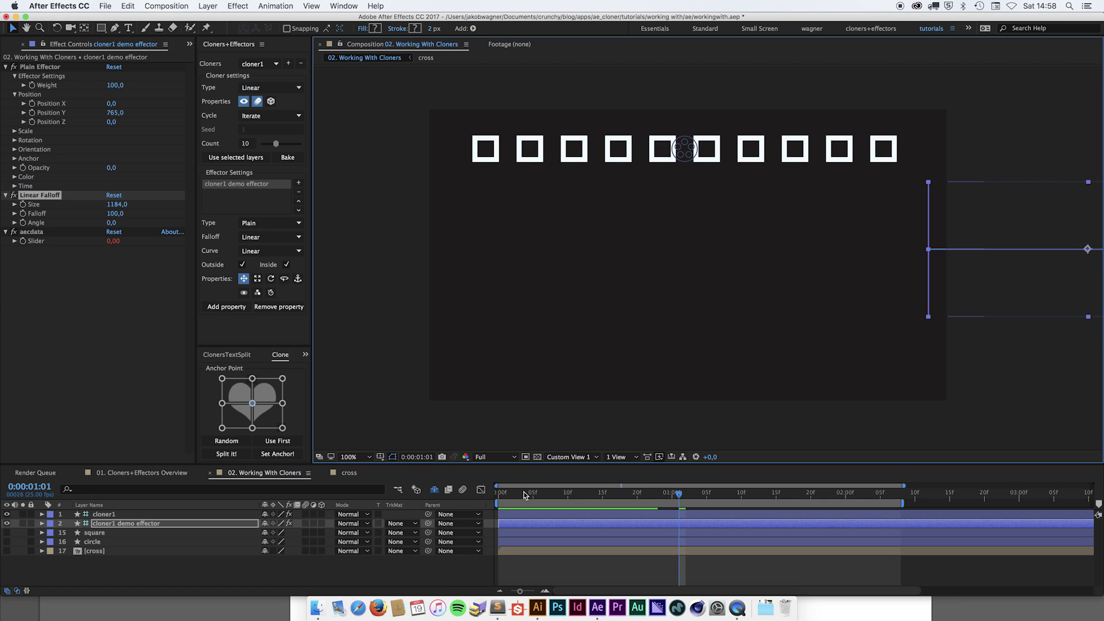
Keyframe the effector Position from frame 0 to -590,0,500,0 at 2 seconds.
{"action": "key", "text": "p"}
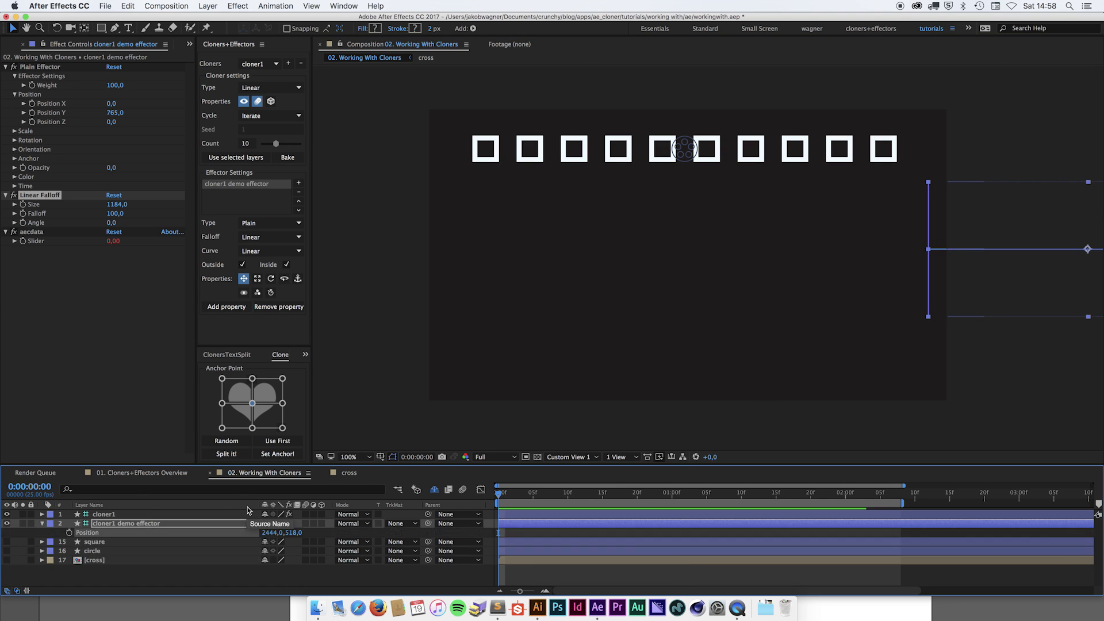
{"action": "left_click", "coordinate": [70, 533]}
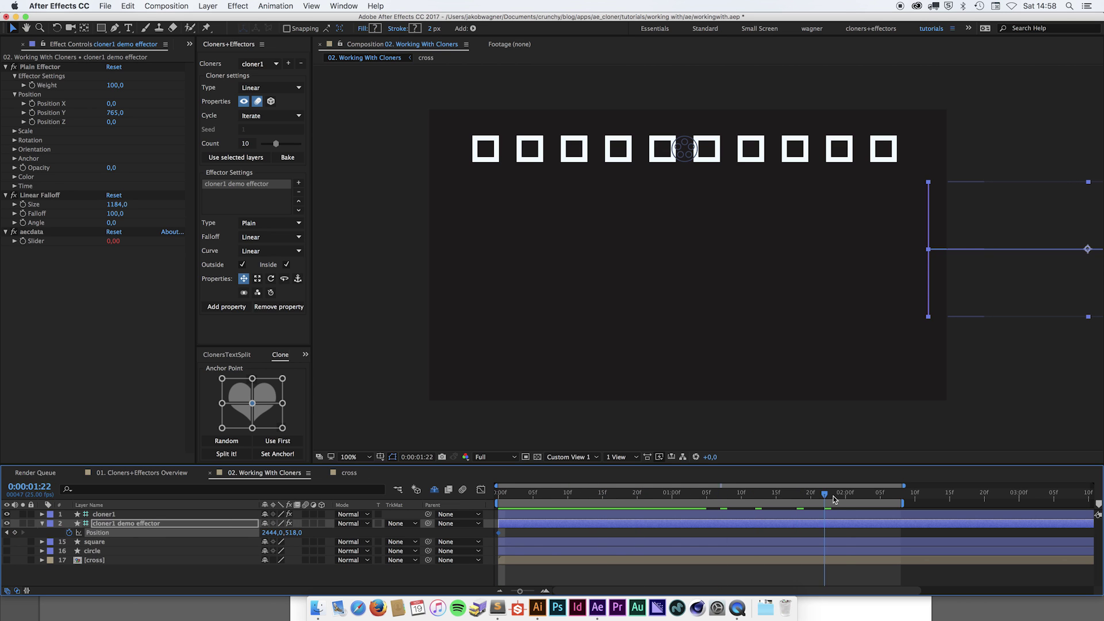
{"action": "left_click_drag", "start_coordinate": [835, 498], "coordinate": [844, 498]}
{"action": "left_click_drag", "start_coordinate": [1052, 267], "coordinate": [423, 223]}
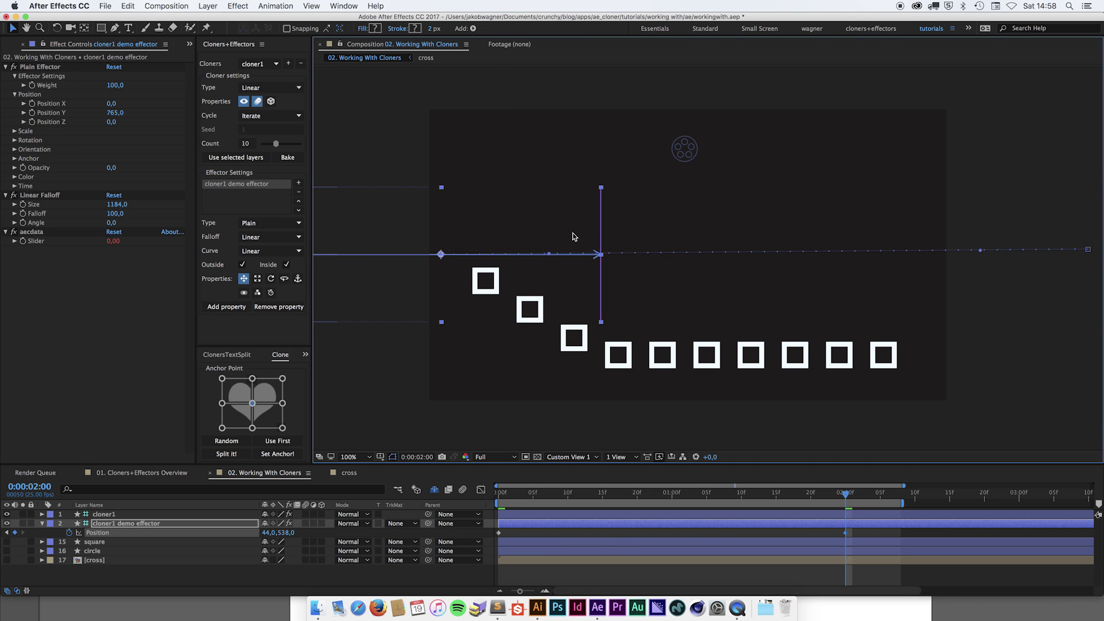
{"action": "left_click_drag", "start_coordinate": [517, 230], "coordinate": [396, 226]}
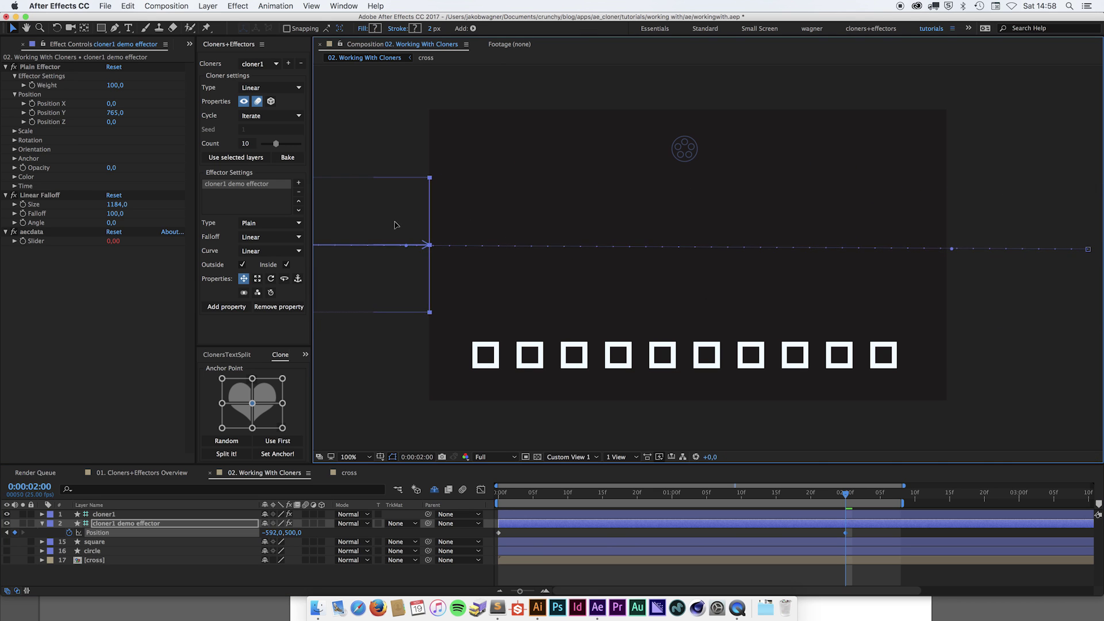
{"action": "left_click", "coordinate": [397, 377]}
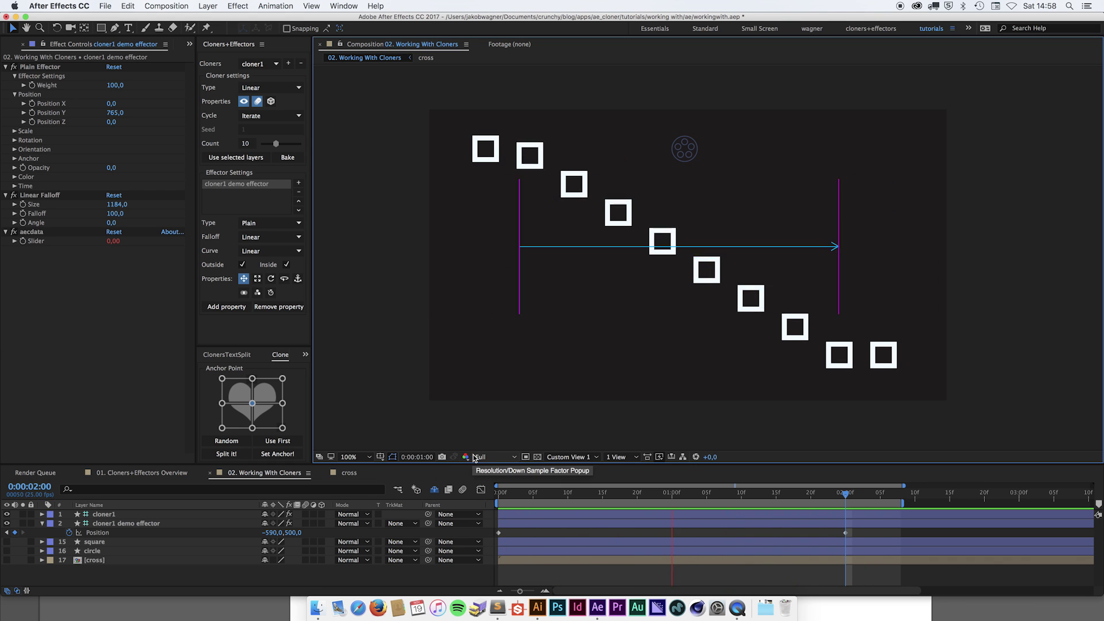
Stop playback and scrub through the effector's sweep around frame 22.
{"action": "key", "text": "space"}
{"action": "mouse_move", "coordinate": [688, 498]}
{"action": "left_mouse_down"}
{"action": "mouse_move", "coordinate": [638, 505]}
{"action": "mouse_move", "coordinate": [702, 507]}
{"action": "mouse_move", "coordinate": [660, 507]}
{"action": "mouse_move", "coordinate": [691, 507]}
{"action": "left_mouse_up"}
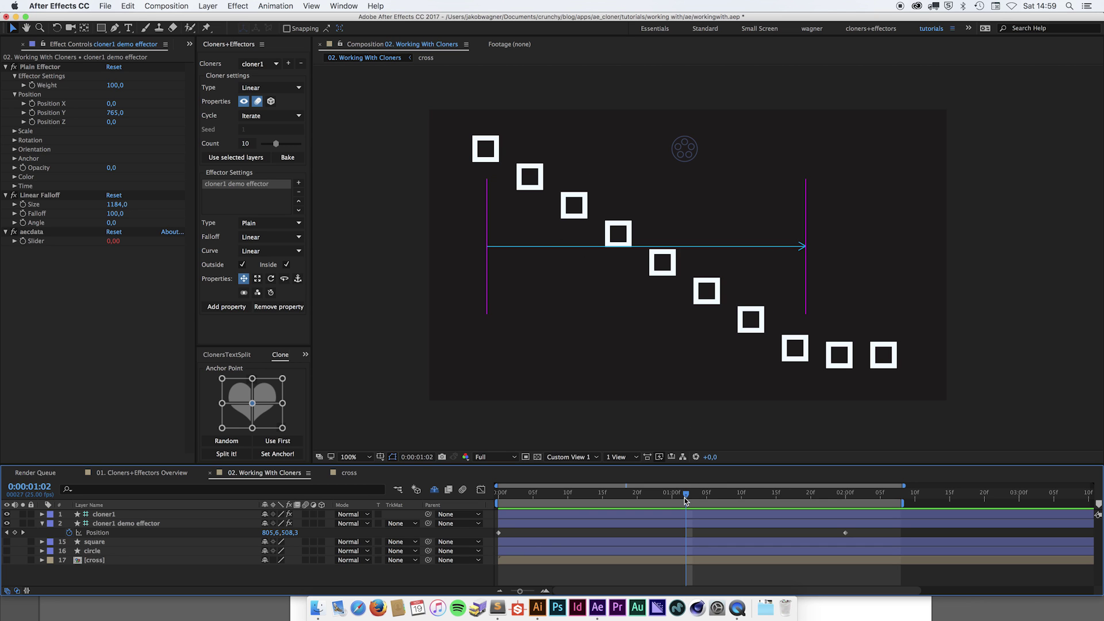
{"action": "left_click_drag", "start_coordinate": [685, 500], "coordinate": [657, 499]}
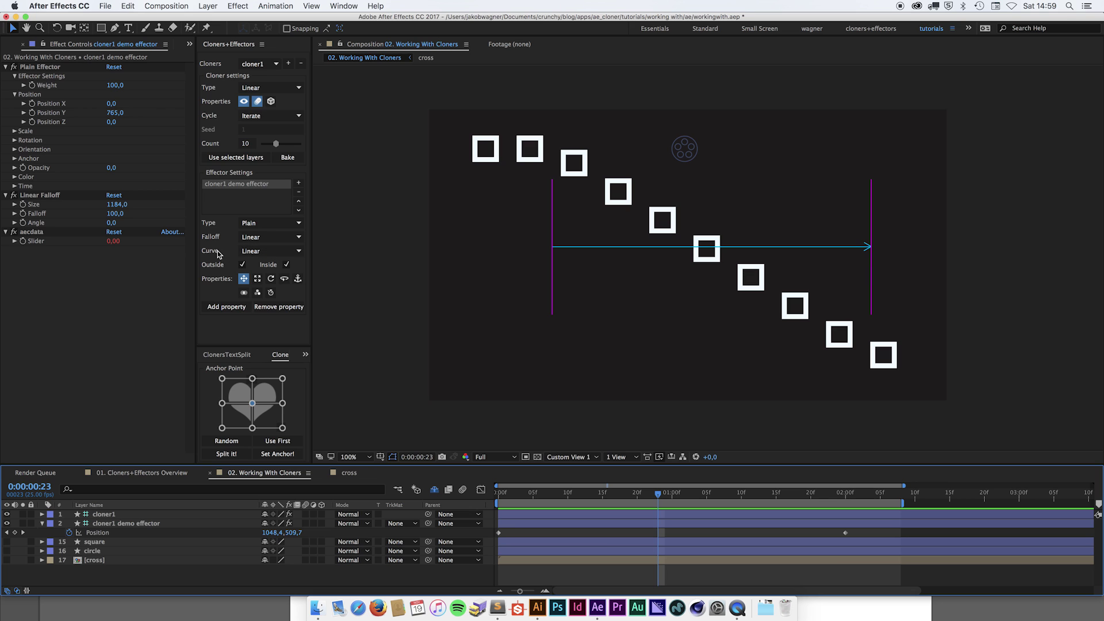
Try the Sine and Qubic effector curves, then settle on Expo.
{"action": "left_click", "coordinate": [281, 252]}
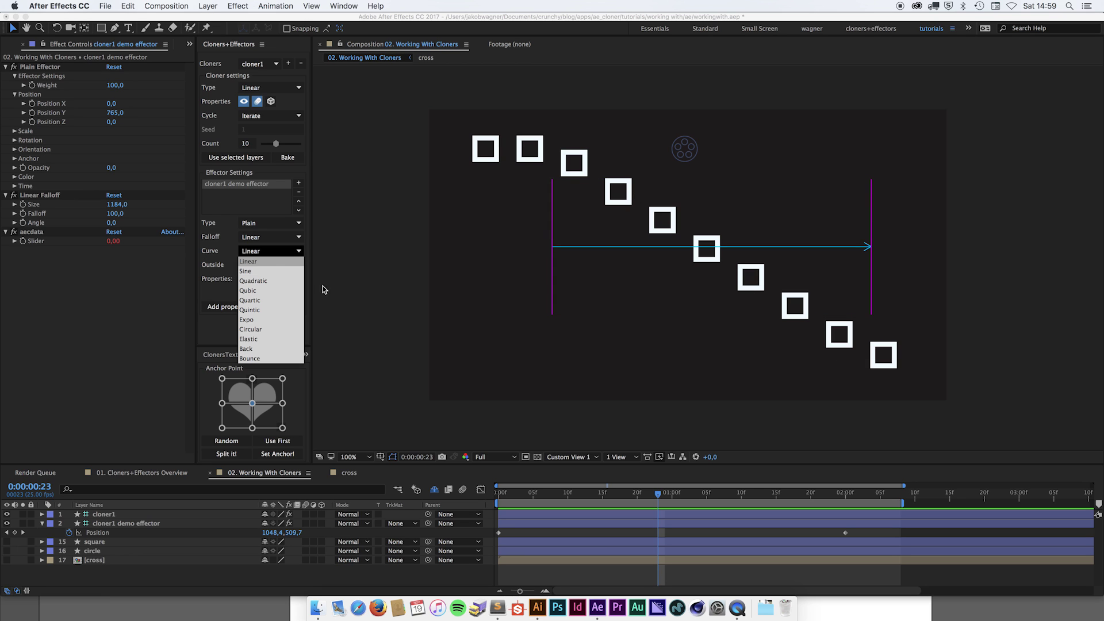
{"action": "left_click", "coordinate": [269, 275]}
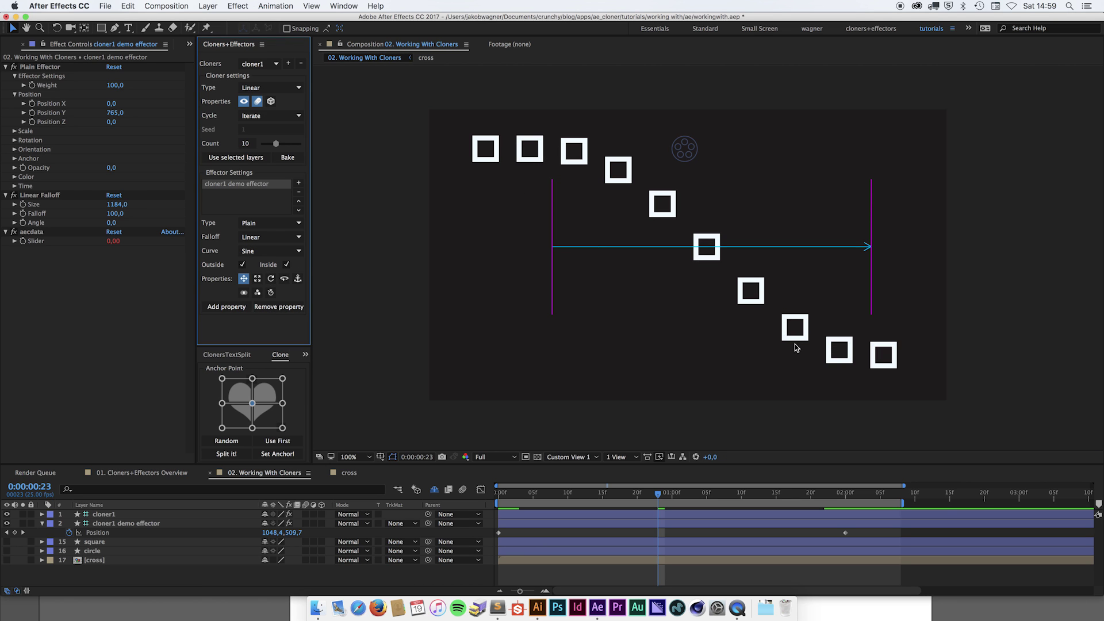
{"action": "key", "text": "space"}
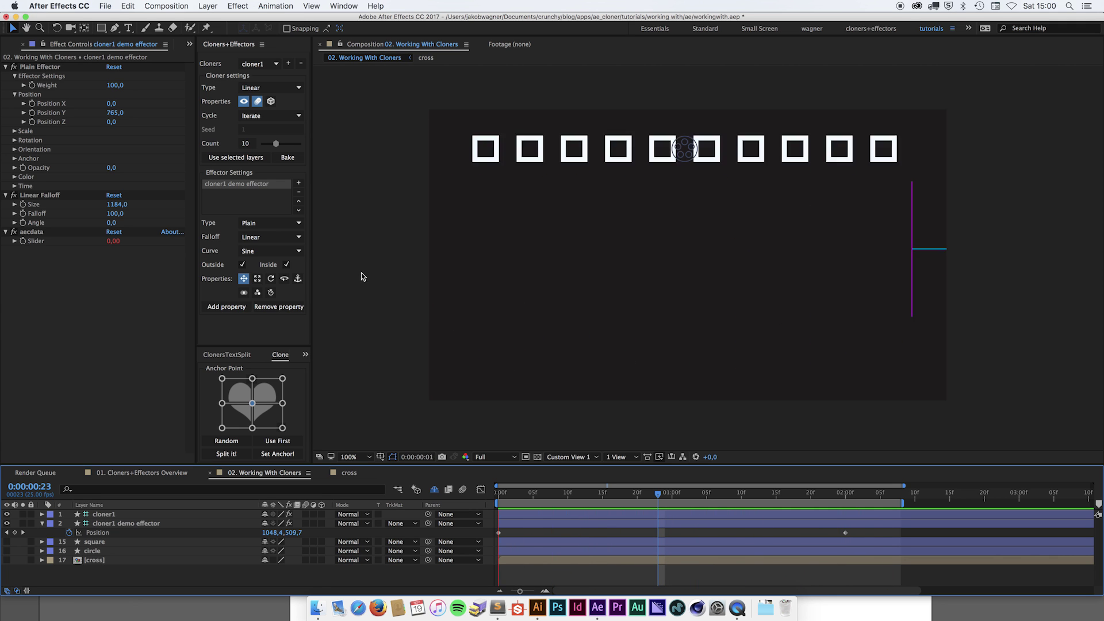
{"action": "left_click", "coordinate": [289, 253]}
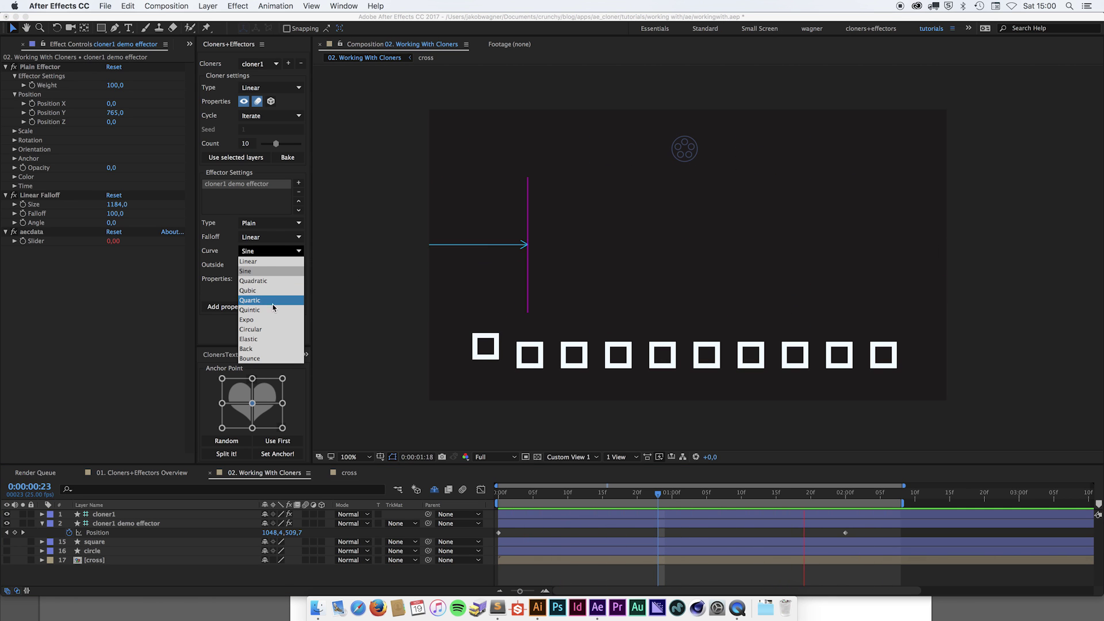
{"action": "left_click", "coordinate": [276, 291]}
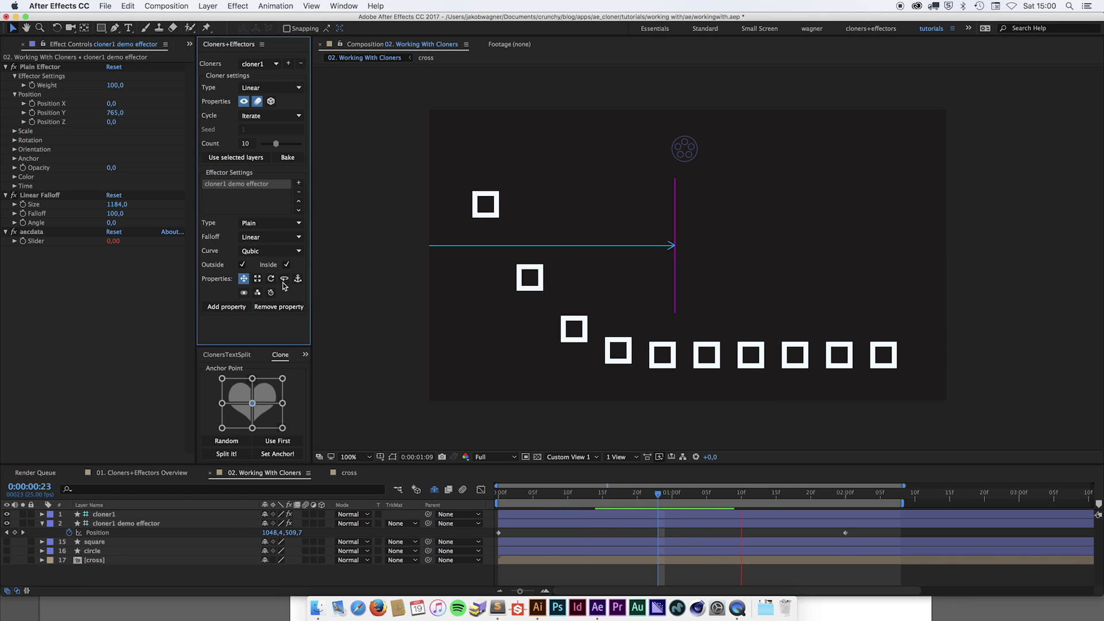
{"action": "left_click", "coordinate": [291, 251]}
{"action": "left_click", "coordinate": [265, 320]}
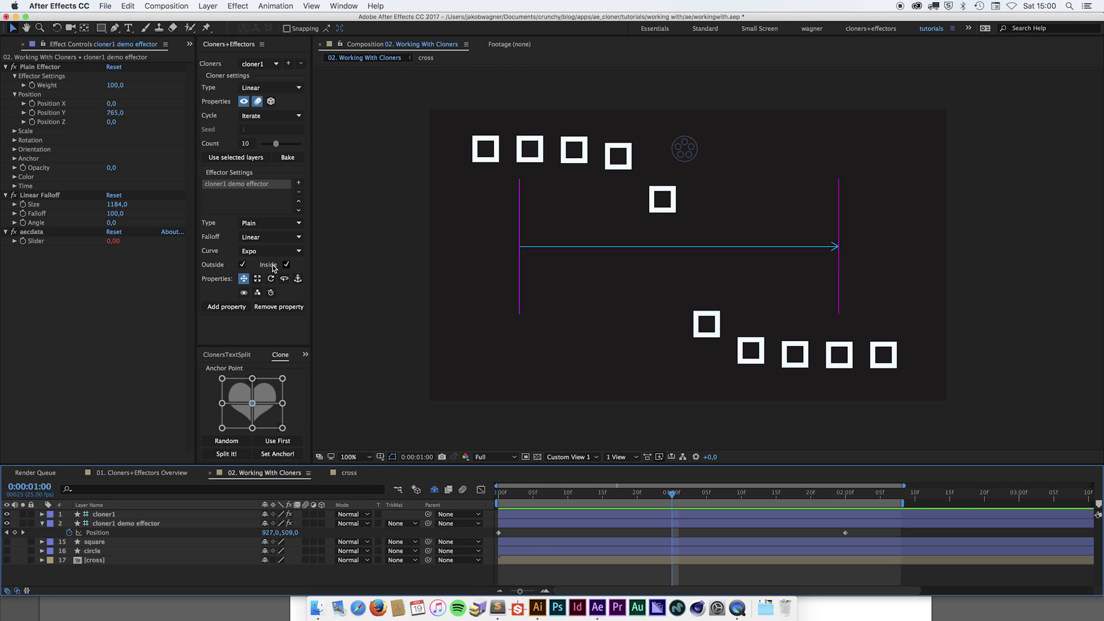
Preview Outside-only influence, then leave Inside checked and Outside unchecked.
{"action": "left_click", "coordinate": [243, 265]}
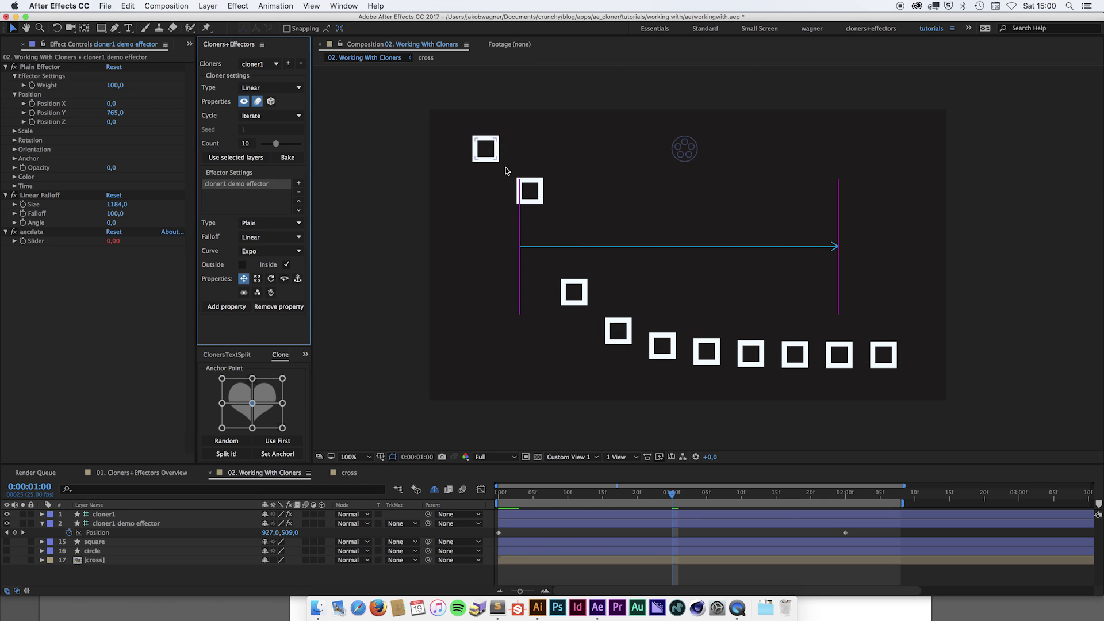
{"action": "left_click", "coordinate": [243, 265]}
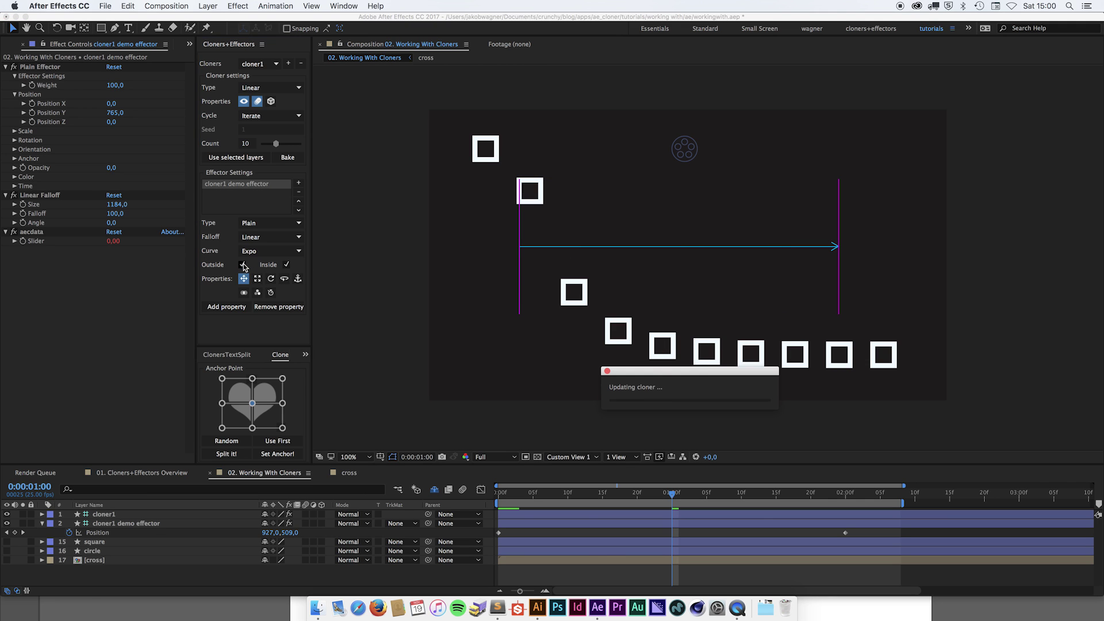
{"action": "left_click", "coordinate": [287, 266]}
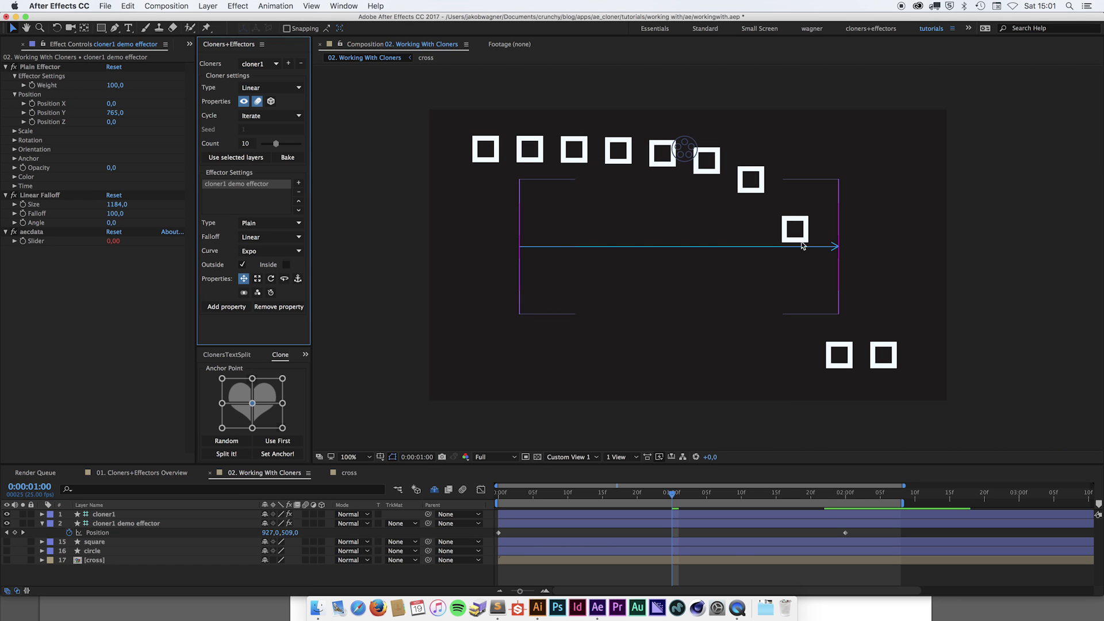
{"action": "key", "text": "space"}
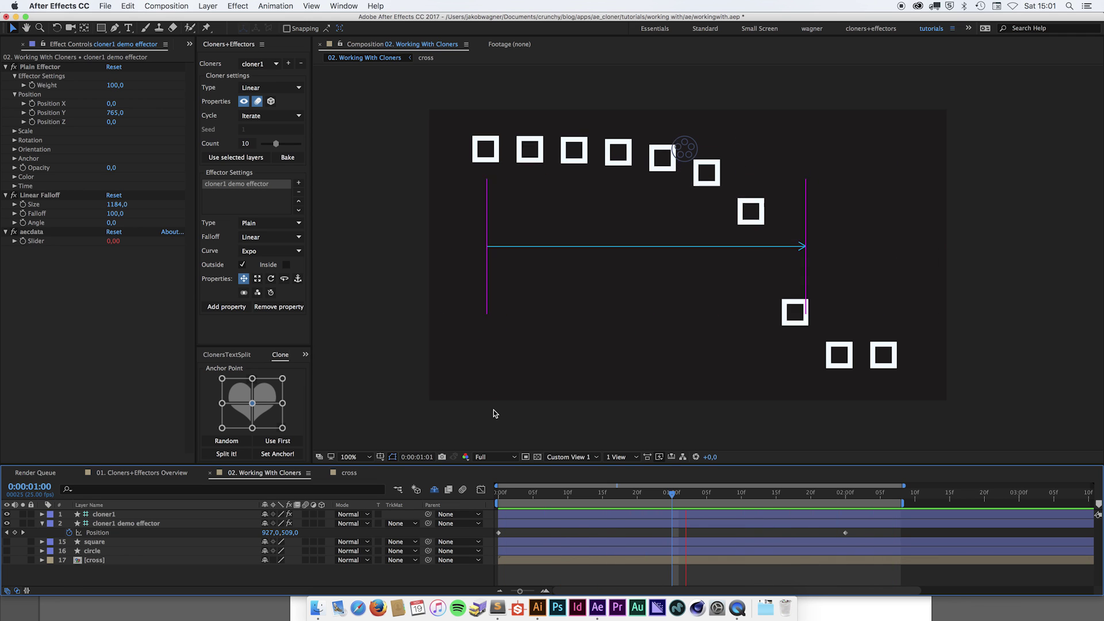
{"action": "left_click", "coordinate": [287, 265]}
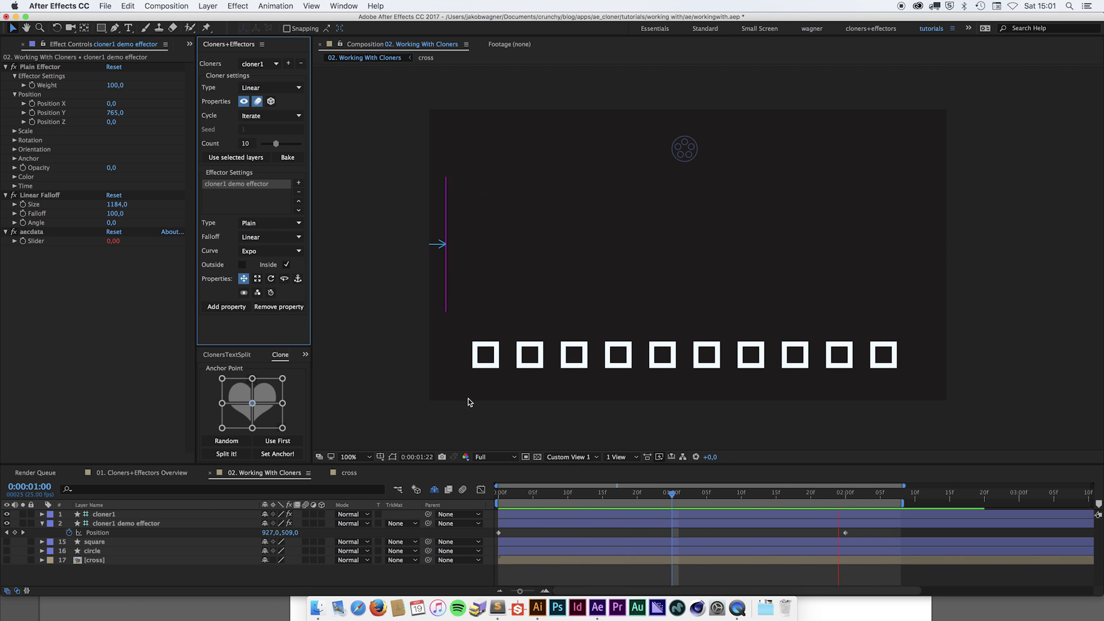
{"action": "key", "text": "space"}
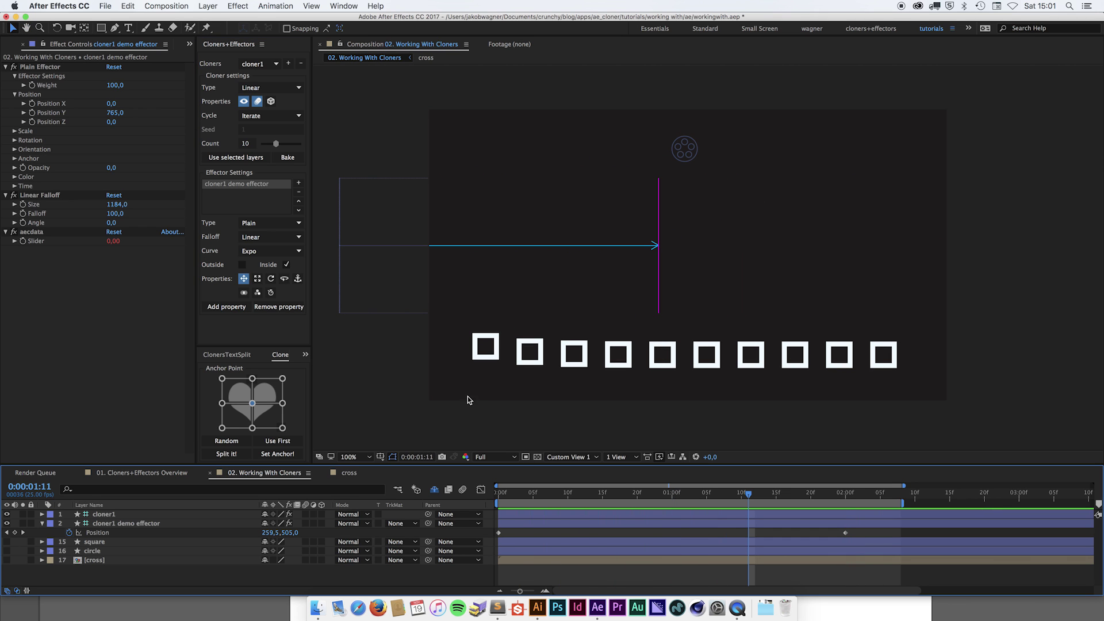
Preview the Elastic curve, then switch the effector curve to Bounce and preview again.
{"action": "key", "text": "space"}
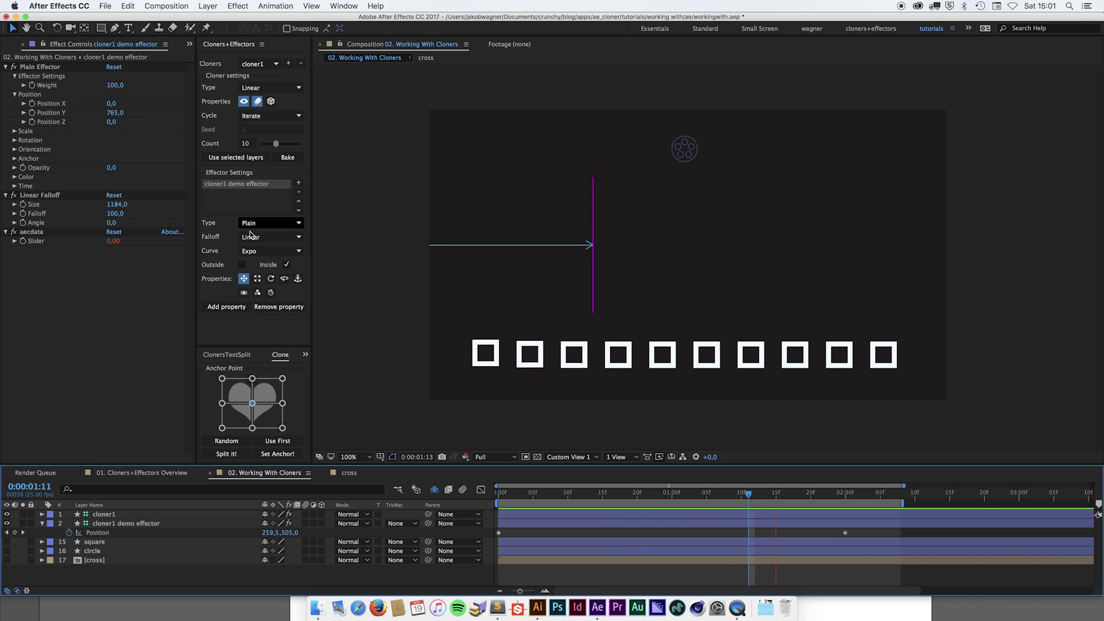
{"action": "left_click", "coordinate": [275, 253]}
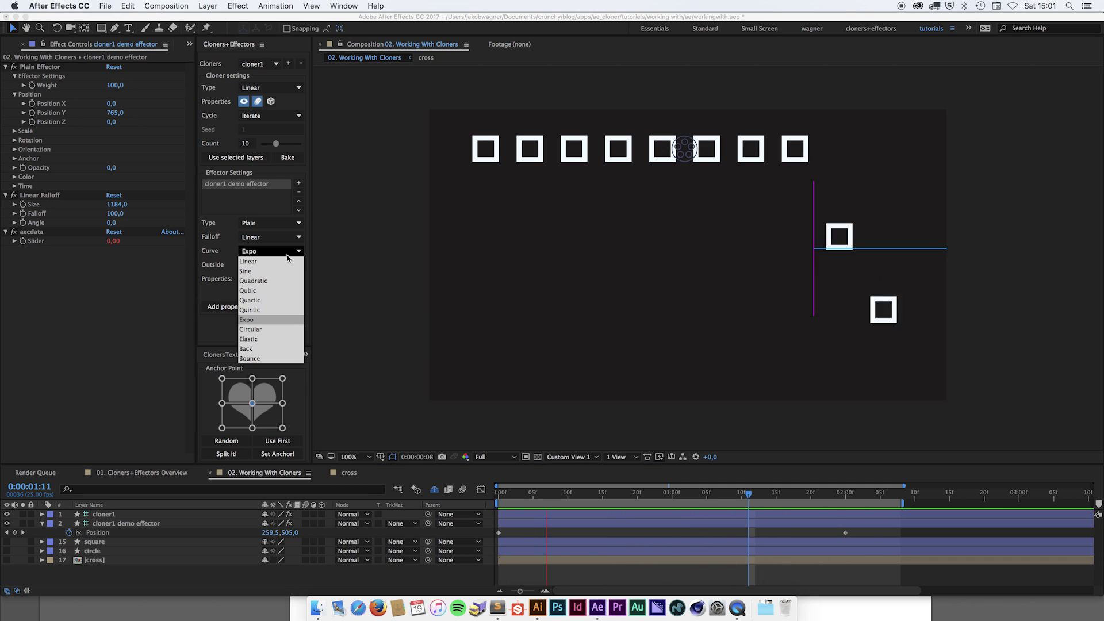
{"action": "left_click", "coordinate": [268, 339]}
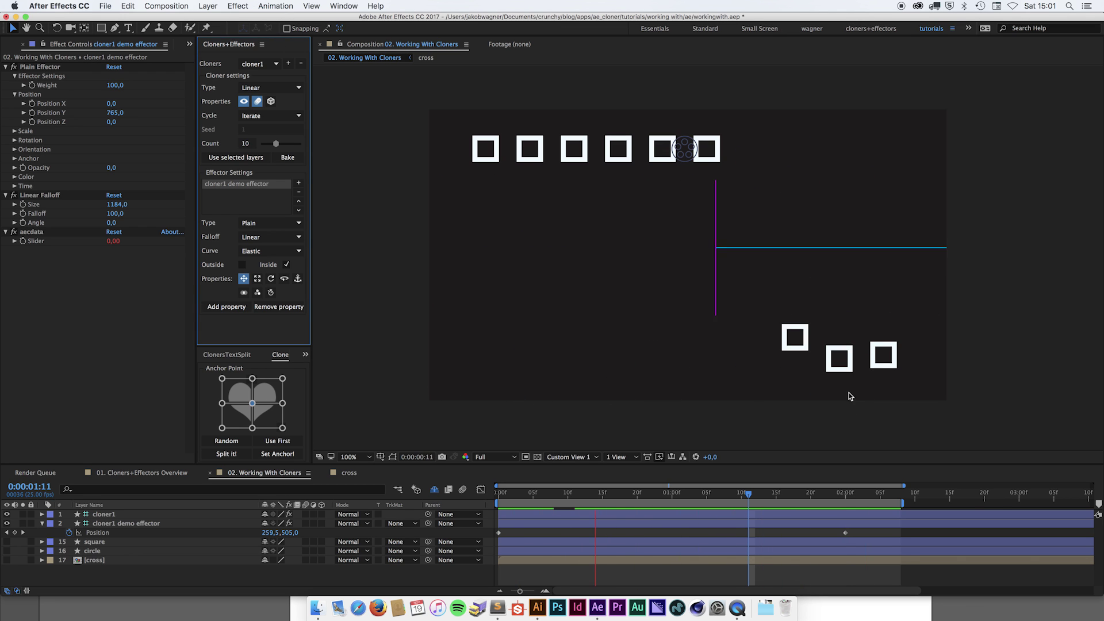
{"action": "left_click", "coordinate": [270, 250]}
{"action": "left_click", "coordinate": [258, 358]}
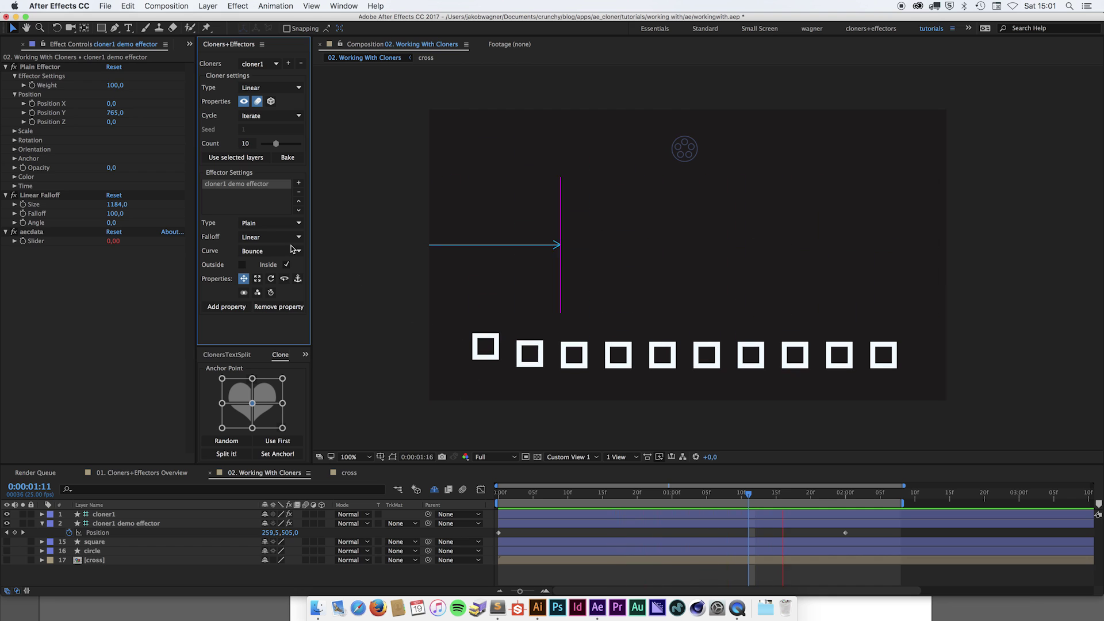
{"action": "key", "text": "space"}
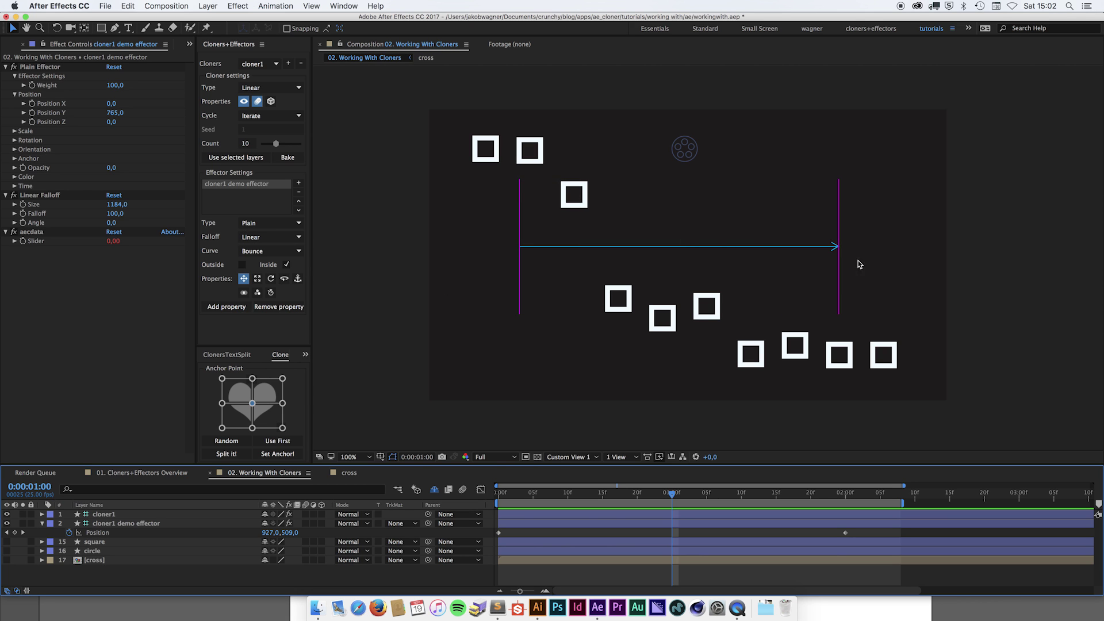
Switch the effector to a Radial falloff and remove its Position animation.
{"action": "left_click", "coordinate": [273, 242]}
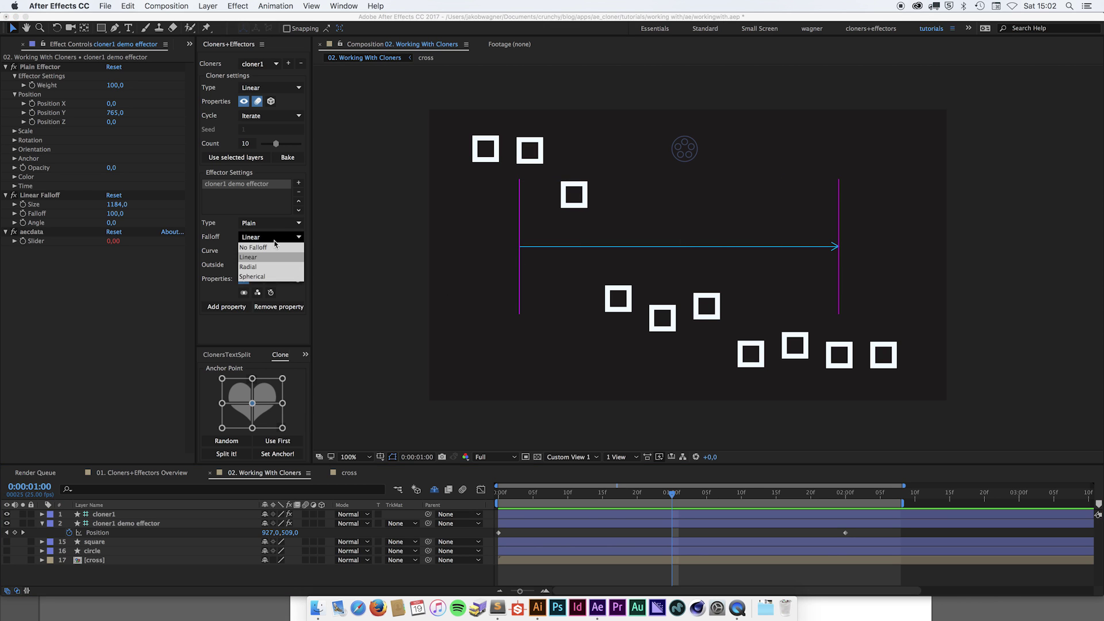
{"action": "left_click", "coordinate": [267, 268]}
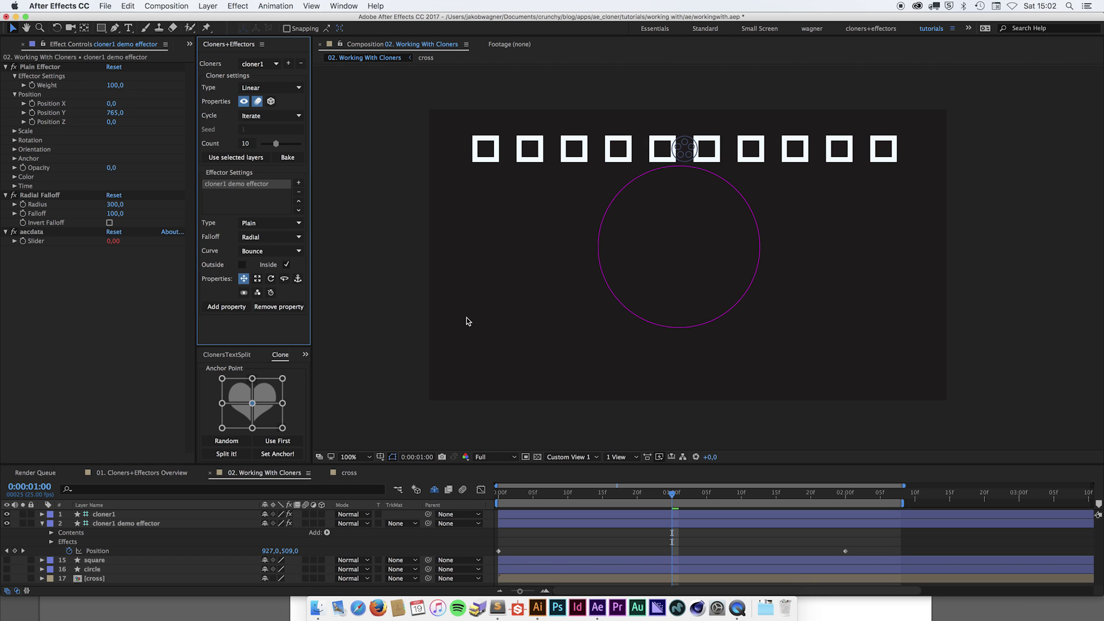
{"action": "left_click", "coordinate": [632, 300]}
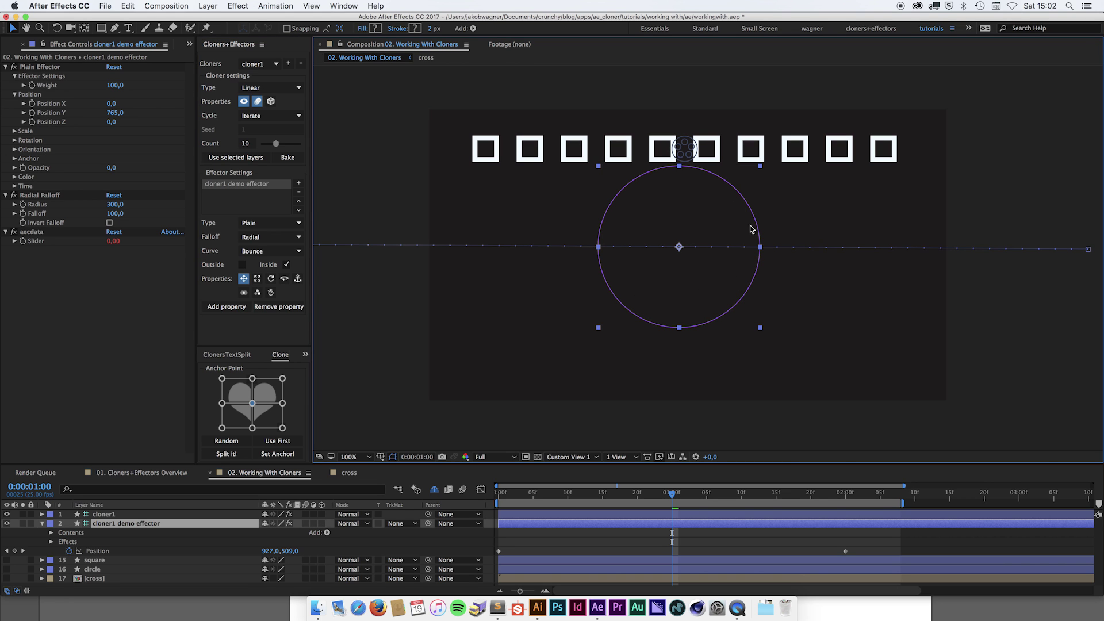
{"action": "left_click", "coordinate": [69, 550]}
{"action": "left_click", "coordinate": [42, 524]}
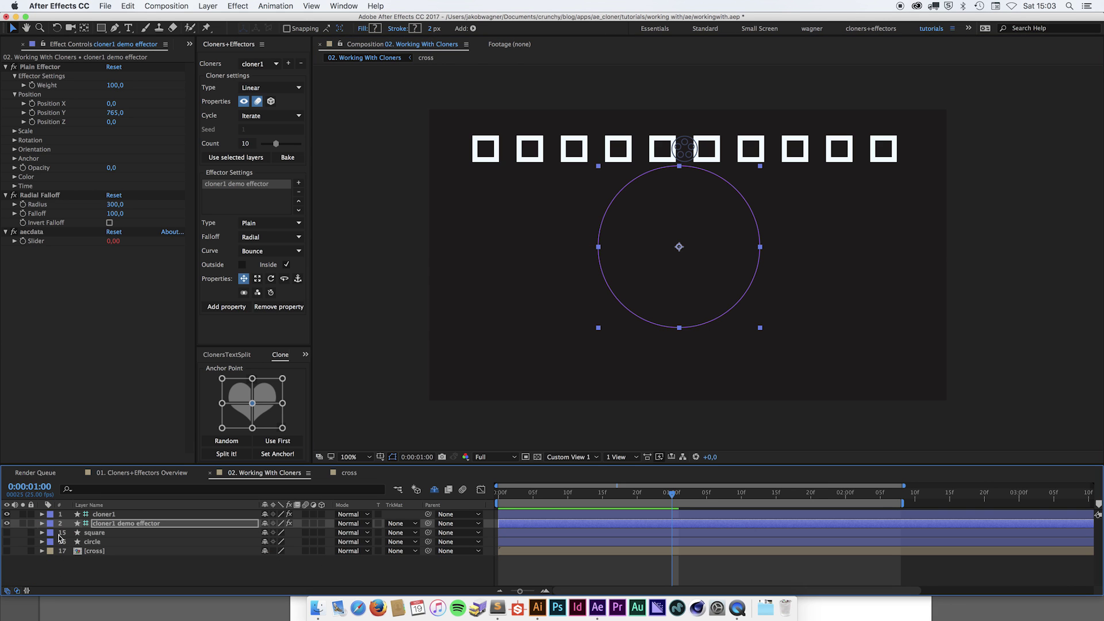
Place the falloff circle over the clones, set radius 504, shift the effector right, and lower falloff.
{"action": "left_click_drag", "start_coordinate": [679, 247], "coordinate": [491, 147]}
{"action": "left_click_drag", "start_coordinate": [454, 199], "coordinate": [719, 206]}
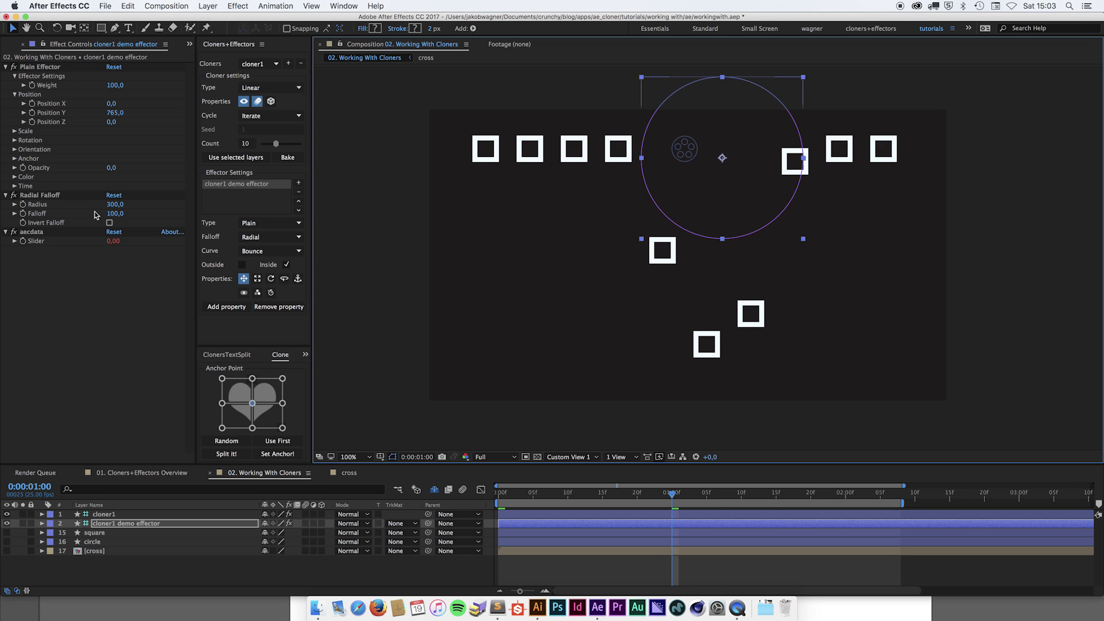
{"action": "left_click_drag", "start_coordinate": [115, 204], "coordinate": [522, 242]}
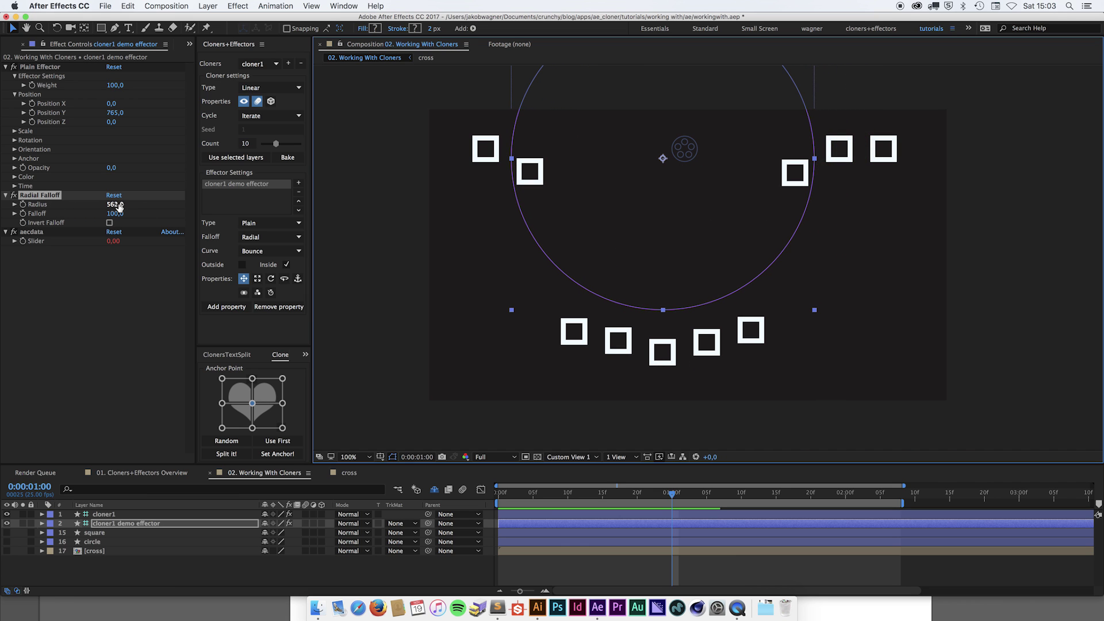
{"action": "left_click_drag", "start_coordinate": [119, 207], "coordinate": [92, 205]}
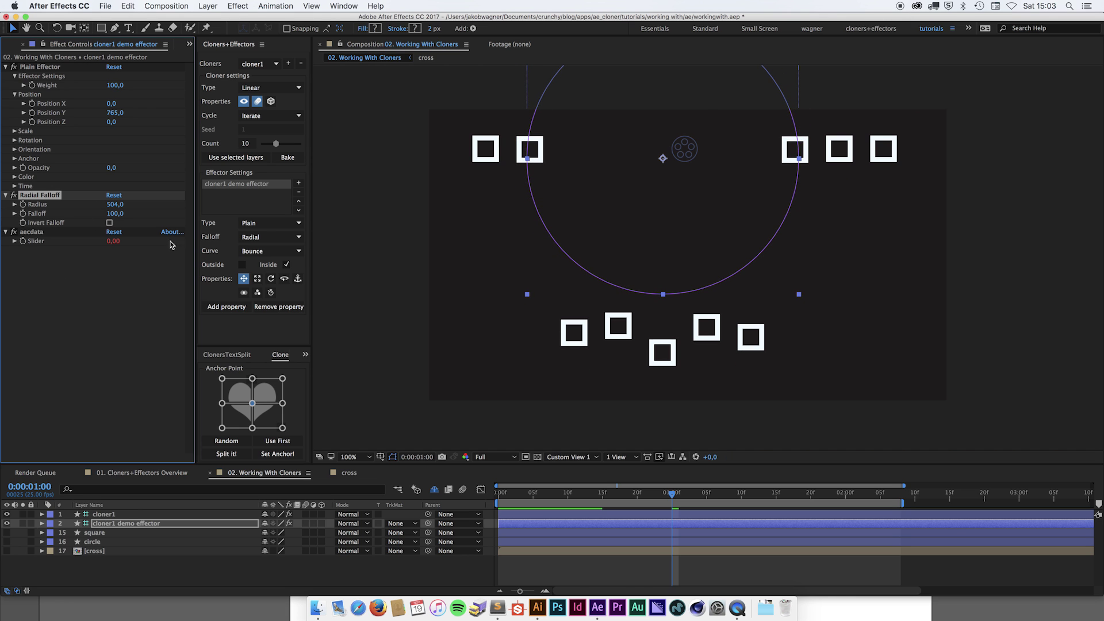
{"action": "left_click_drag", "start_coordinate": [636, 221], "coordinate": [689, 186]}
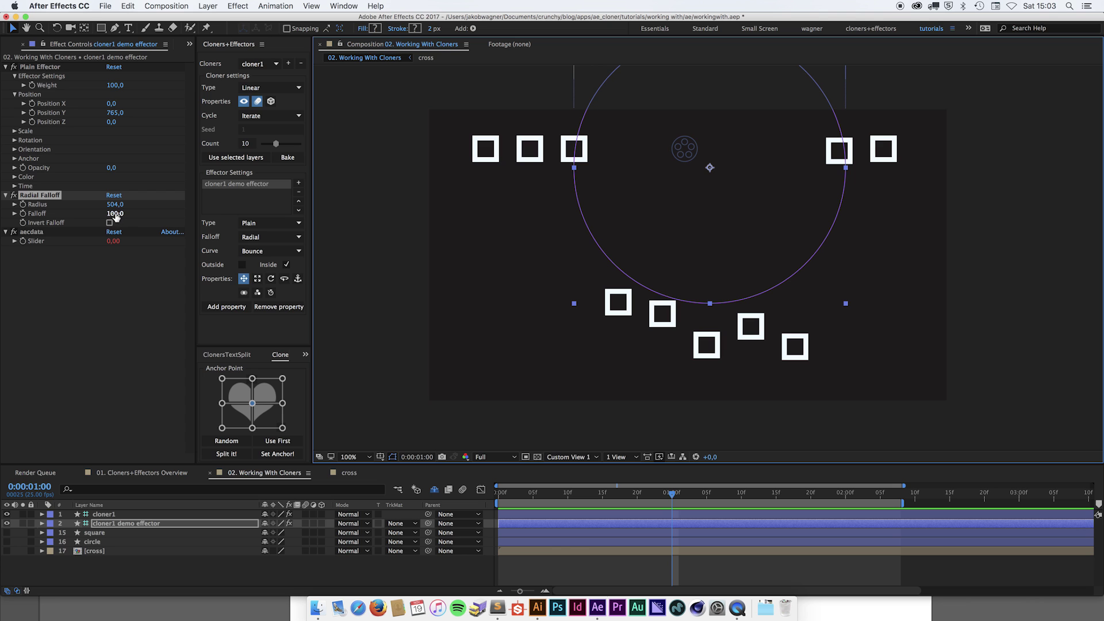
{"action": "mouse_move", "coordinate": [118, 216]}
{"action": "left_mouse_down"}
{"action": "mouse_move", "coordinate": [95, 219]}
{"action": "mouse_move", "coordinate": [111, 221]}
{"action": "left_mouse_up"}
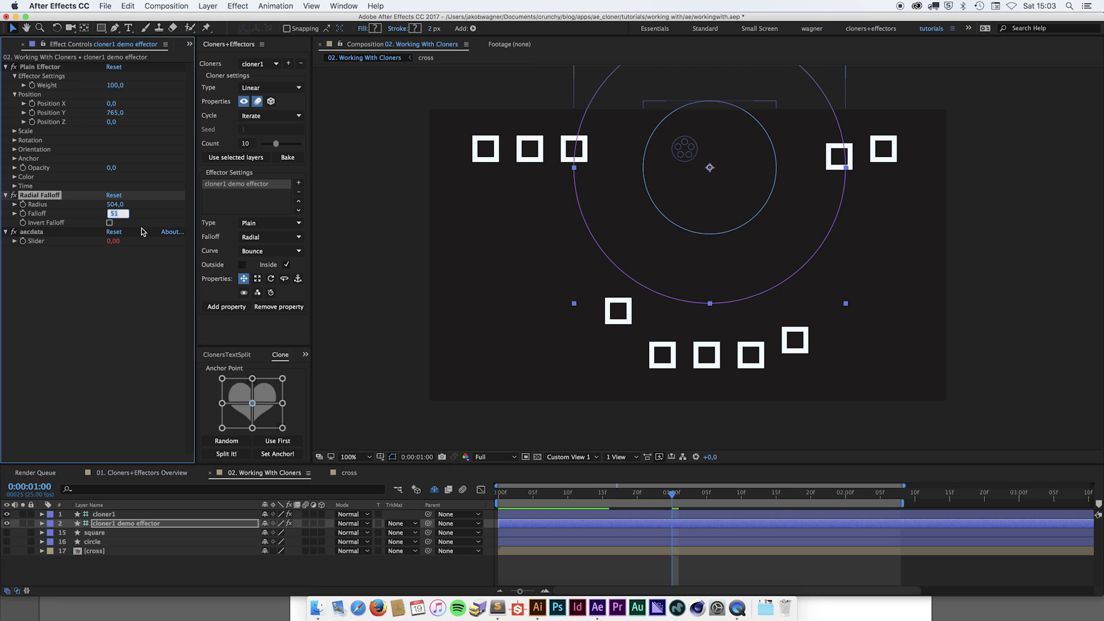
Set the falloff to 50 and raise the effector to Position Y 351.
{"action": "type", "text": "5"}
{"action": "key", "text": "Return"}
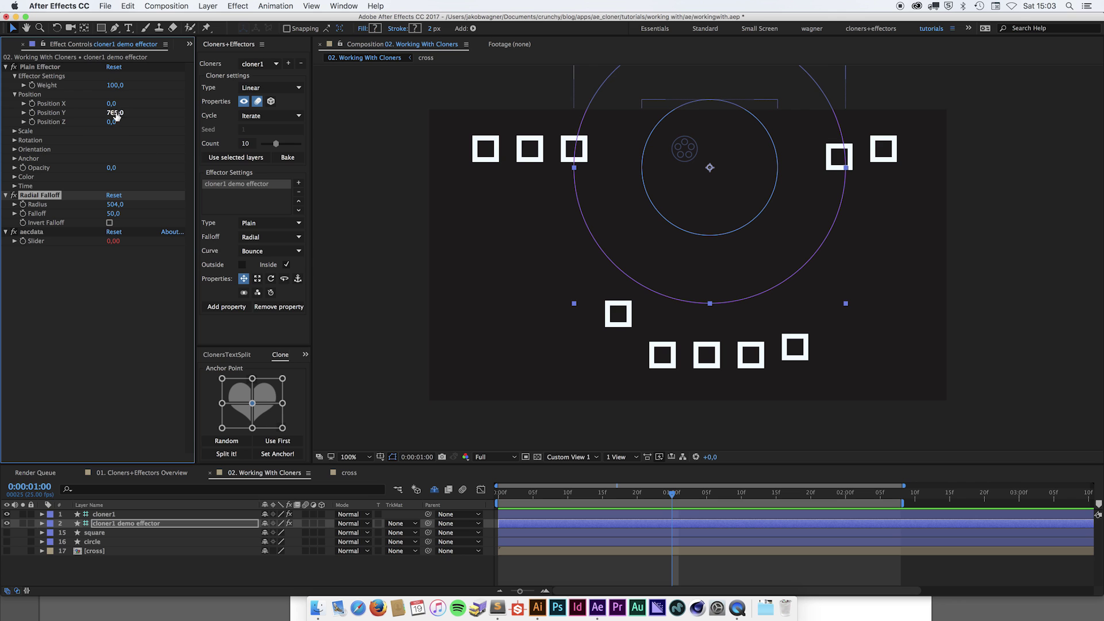
{"action": "mouse_move", "coordinate": [115, 115]}
{"action": "left_mouse_down"}
{"action": "mouse_move", "coordinate": [43, 113]}
{"action": "mouse_move", "coordinate": [127, 117]}
{"action": "mouse_move", "coordinate": [112, 119]}
{"action": "left_mouse_up"}
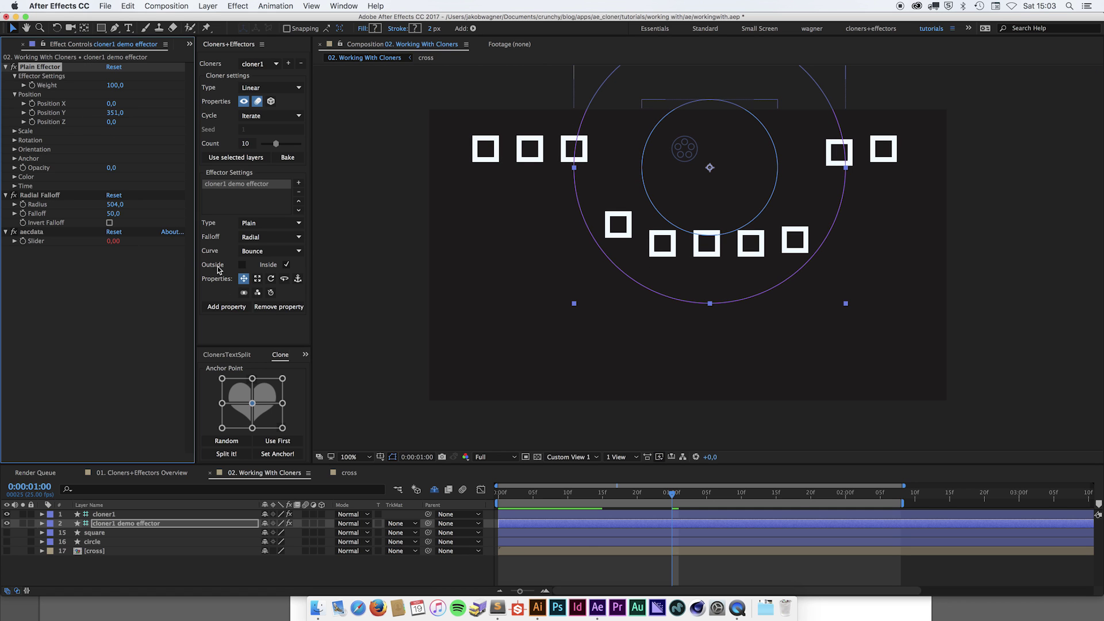
Give the falloff a Sine curve and deselect the effector.
{"action": "left_click", "coordinate": [268, 252]}
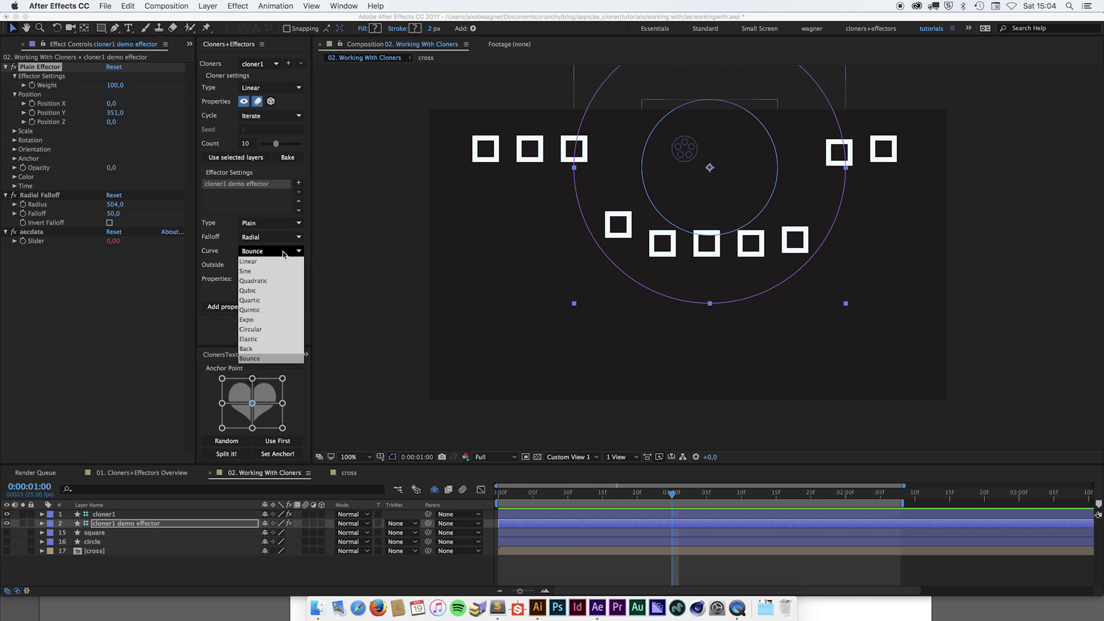
{"action": "left_click", "coordinate": [271, 272]}
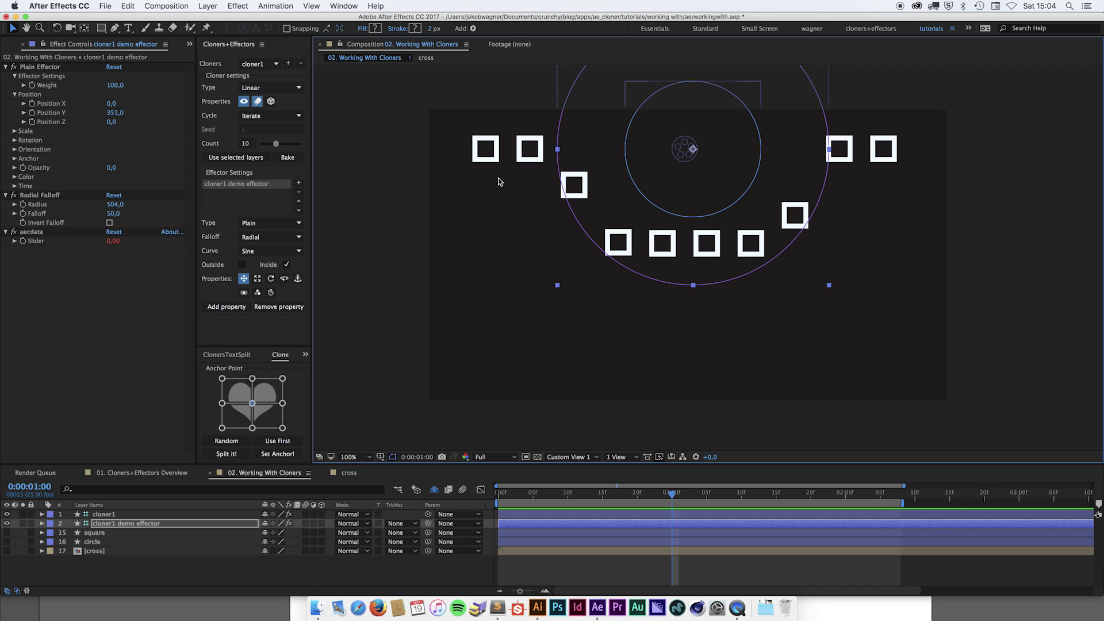
{"action": "left_click", "coordinate": [529, 263]}
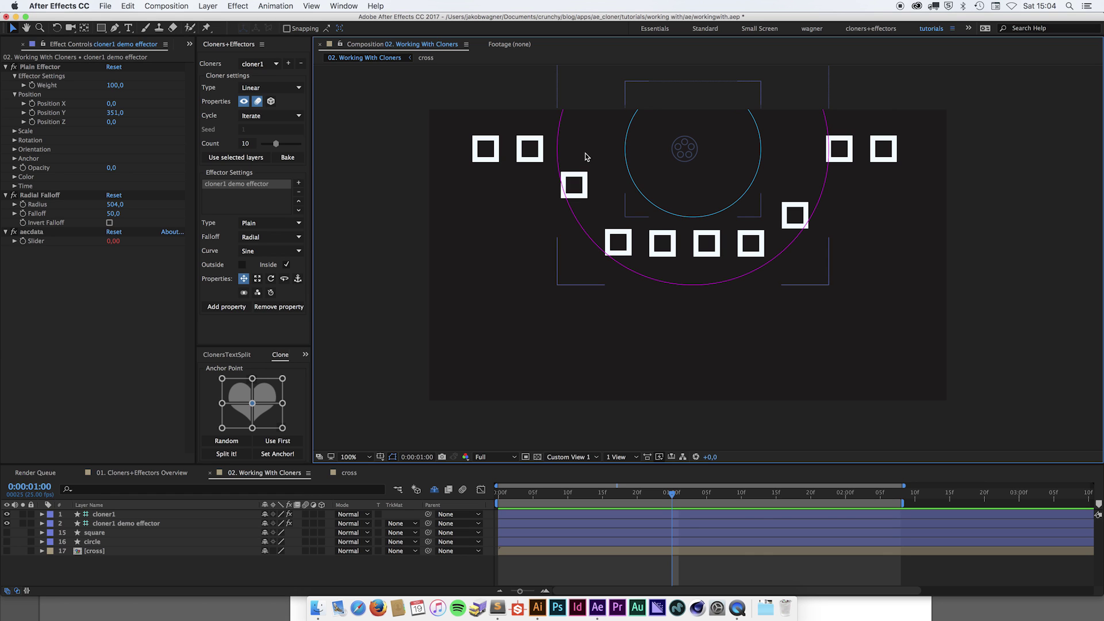
Reselect the cloner1 demo effector, tick Invert Falloff, and drag it right over the clones.
{"action": "left_click", "coordinate": [112, 228]}
{"action": "left_click", "coordinate": [109, 223]}
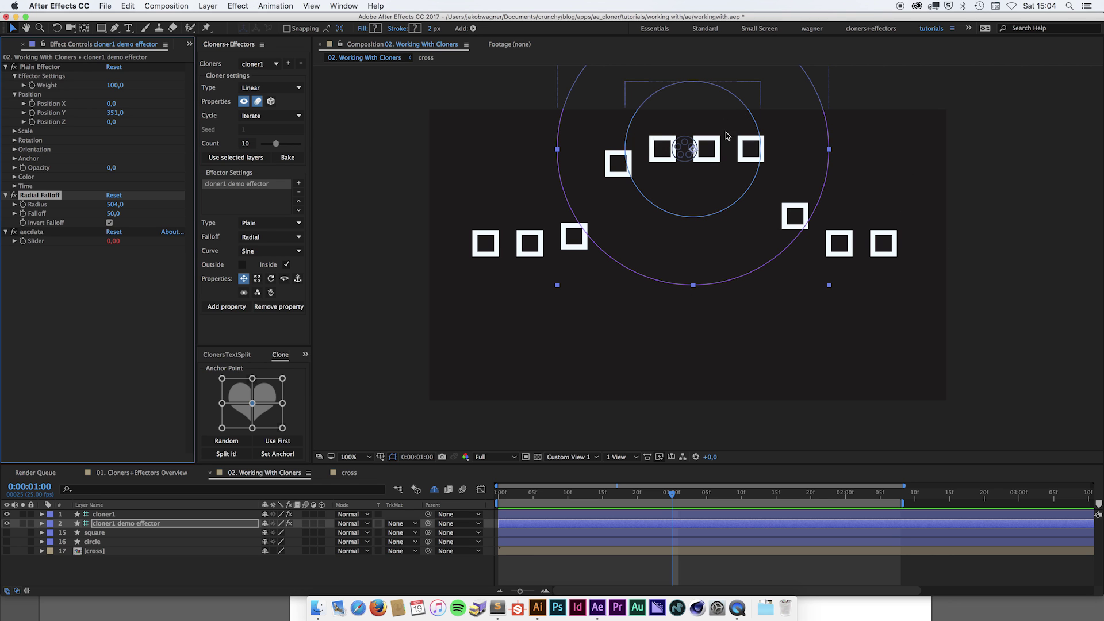
{"action": "left_click_drag", "start_coordinate": [676, 181], "coordinate": [695, 209]}
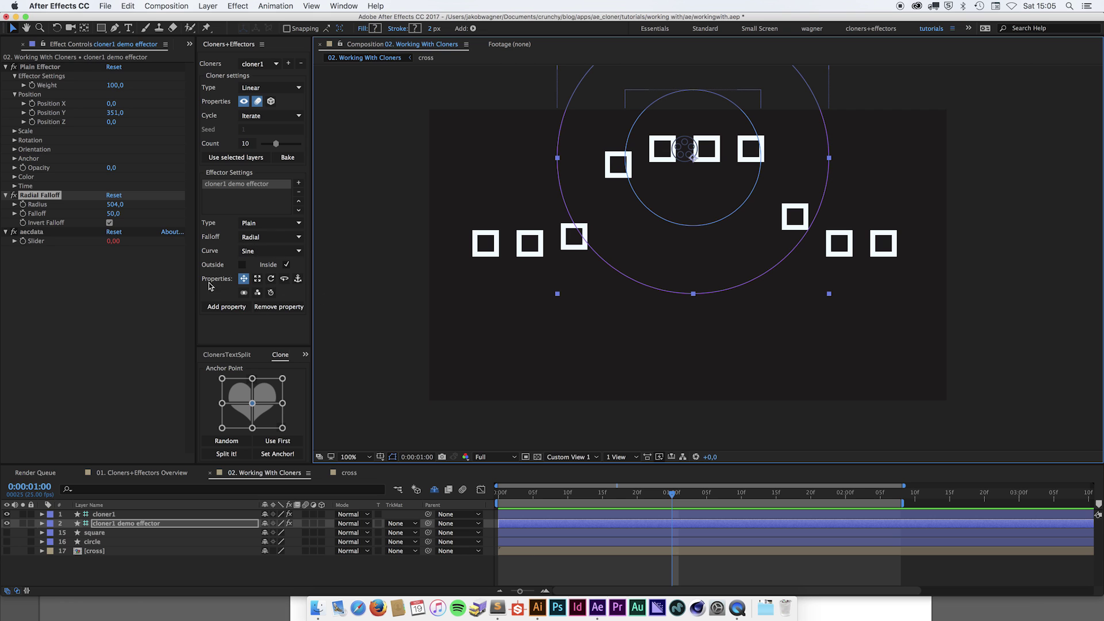
Enable Outside, turn off the Position toggle, and lower the cloner1 row in the viewer.
{"action": "left_click", "coordinate": [242, 265]}
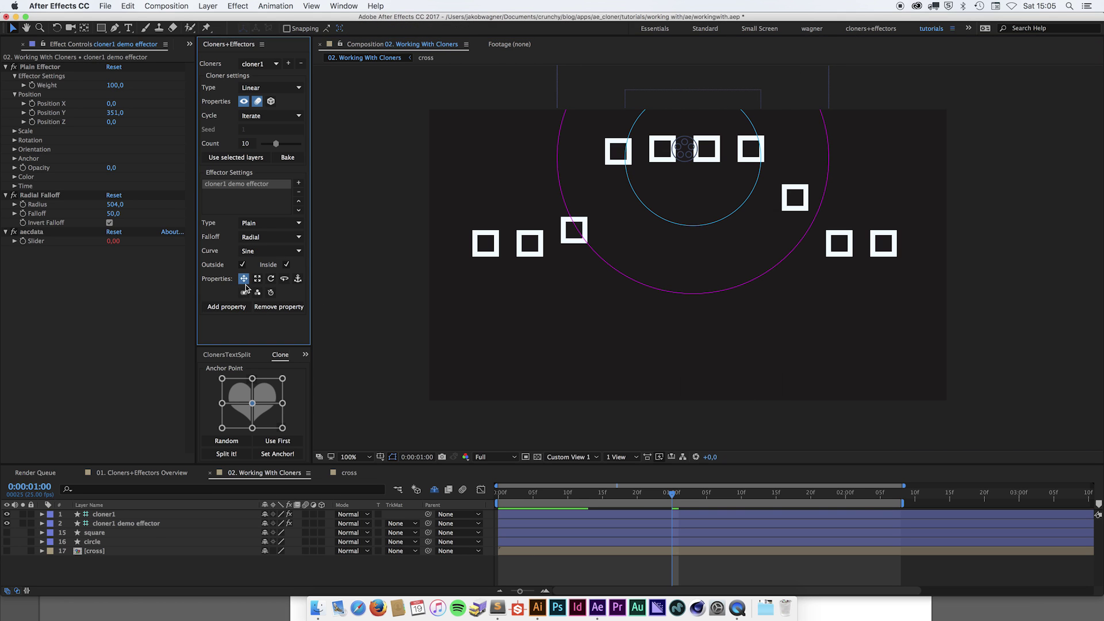
{"action": "left_click", "coordinate": [244, 279]}
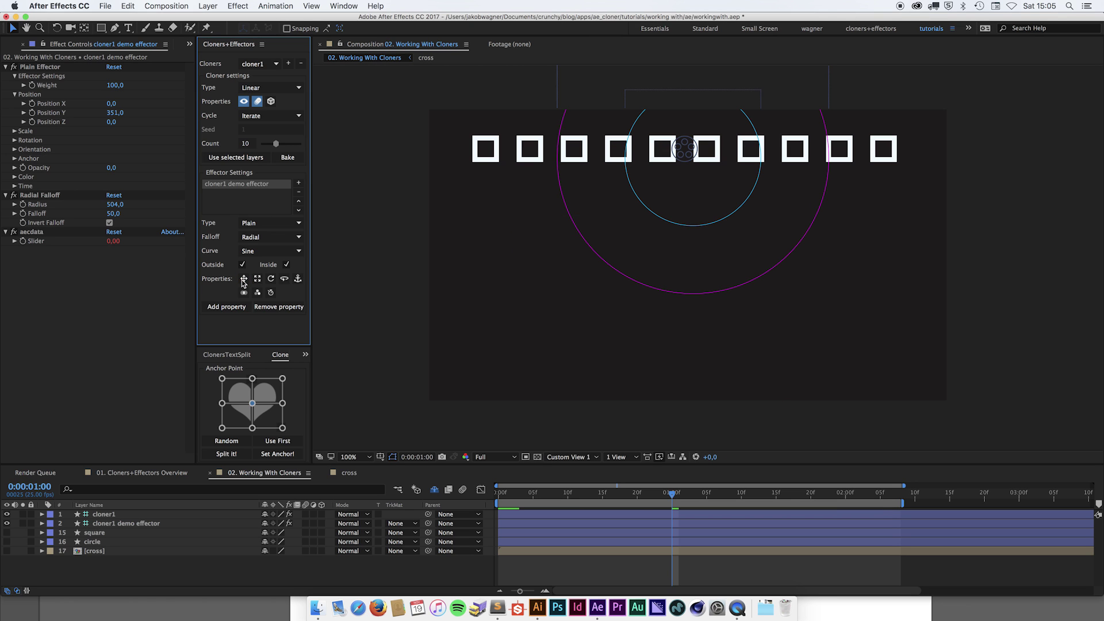
{"action": "left_click", "coordinate": [119, 515]}
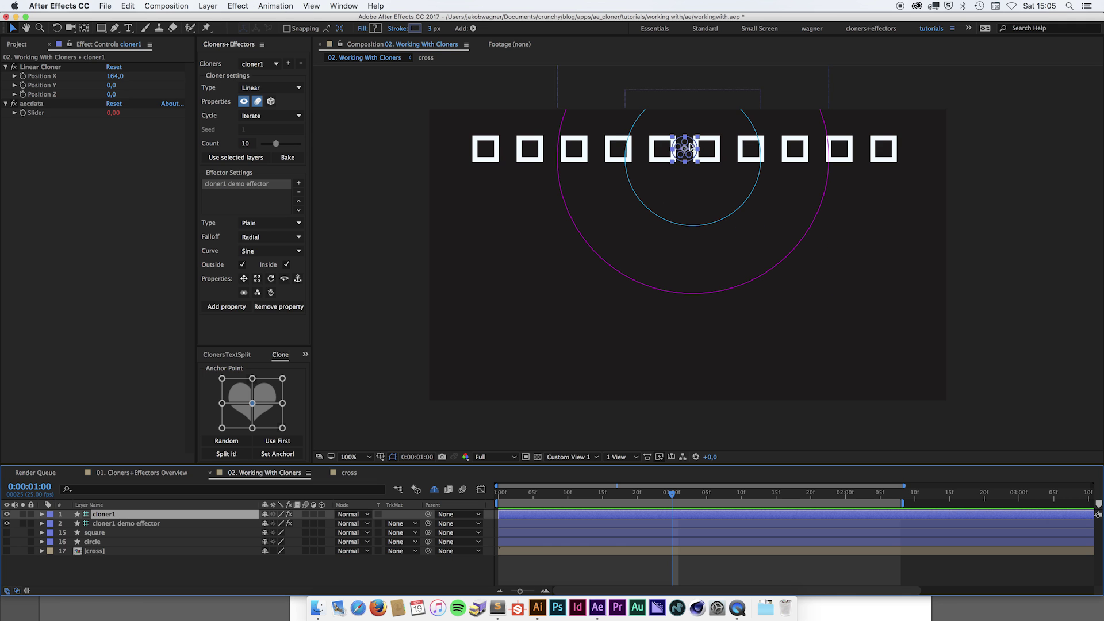
{"action": "left_click_drag", "start_coordinate": [690, 161], "coordinate": [695, 273]}
{"action": "left_click", "coordinate": [673, 224]}
Enable the effector's Scale with X -80 and Y 137, untick Invert Falloff, and set Falloff 66.
{"action": "left_click_drag", "start_coordinate": [674, 224], "coordinate": [658, 300]}
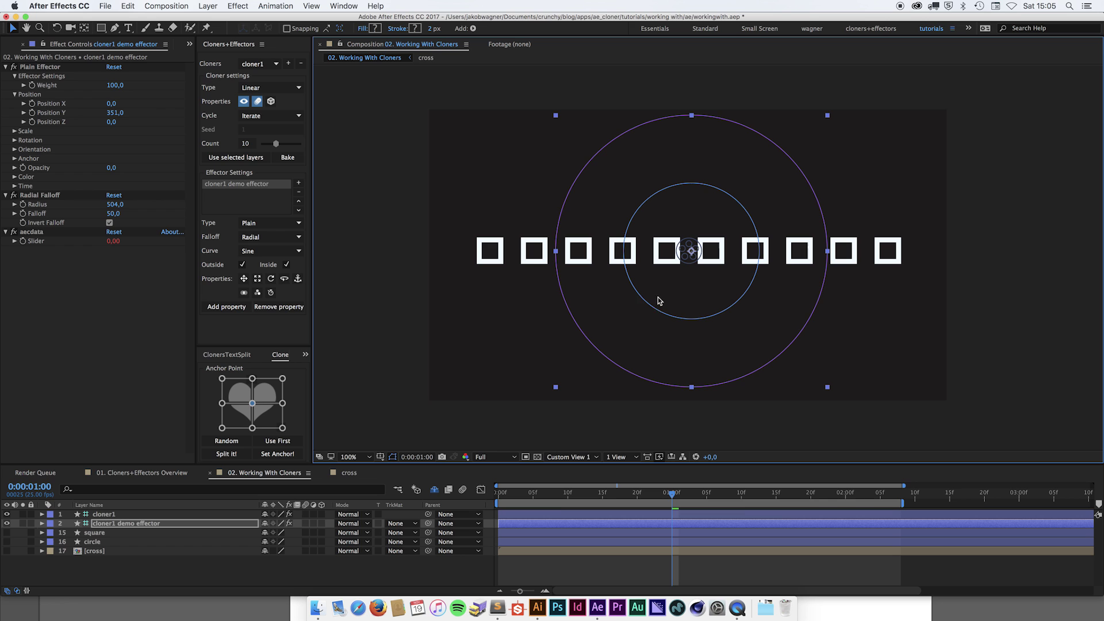
{"action": "left_click", "coordinate": [258, 281]}
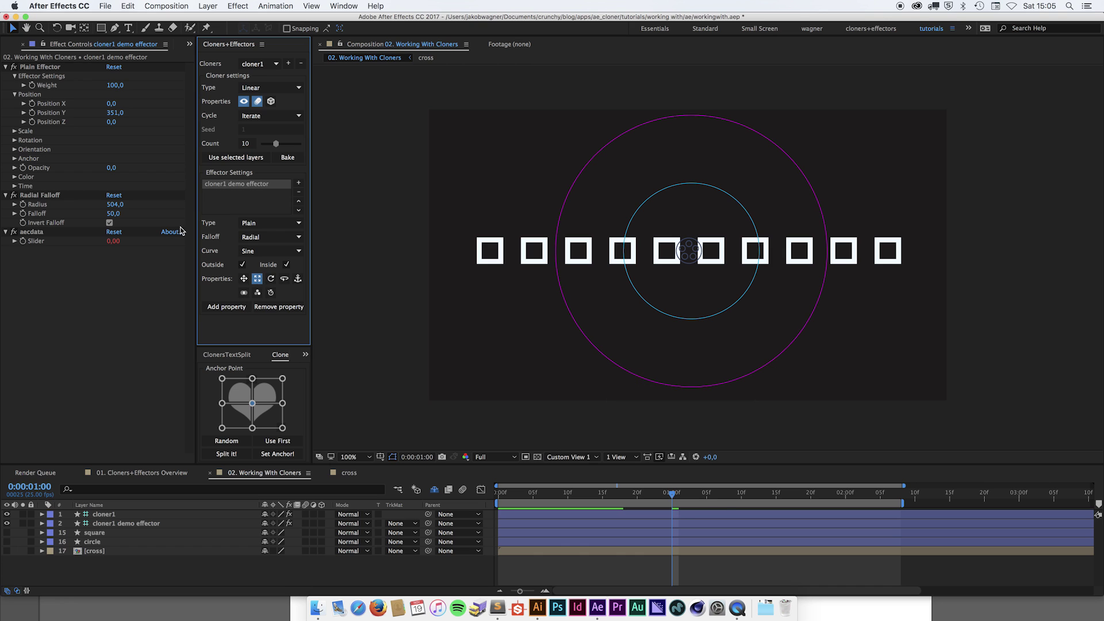
{"action": "left_click", "coordinate": [17, 105]}
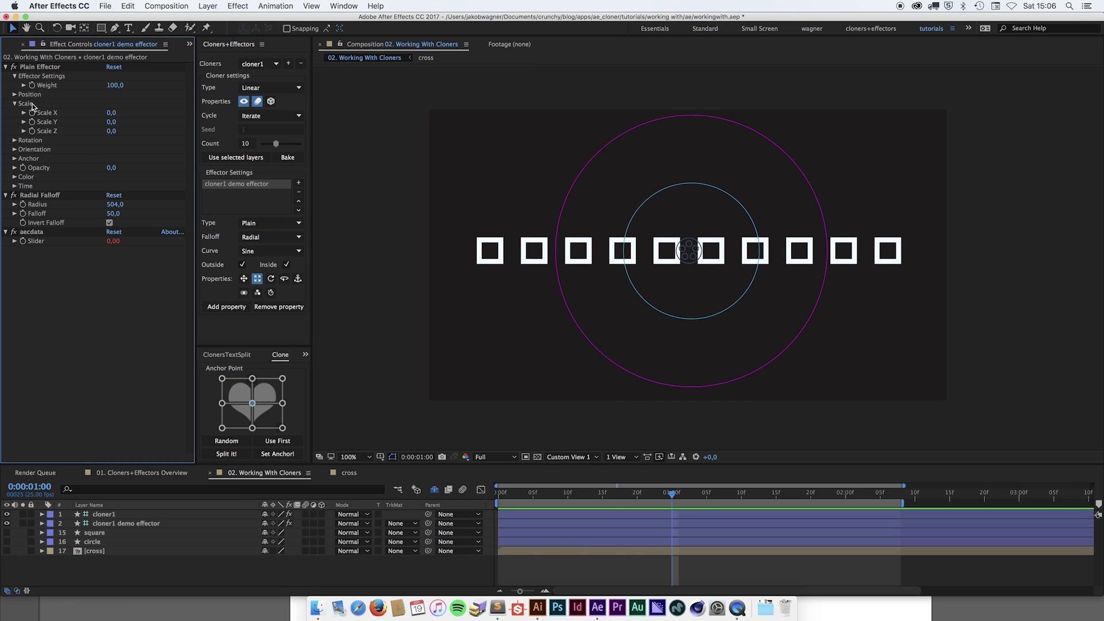
{"action": "mouse_move", "coordinate": [112, 115]}
{"action": "left_mouse_down"}
{"action": "mouse_move", "coordinate": [142, 112]}
{"action": "mouse_move", "coordinate": [81, 119]}
{"action": "mouse_move", "coordinate": [100, 124]}
{"action": "left_mouse_up"}
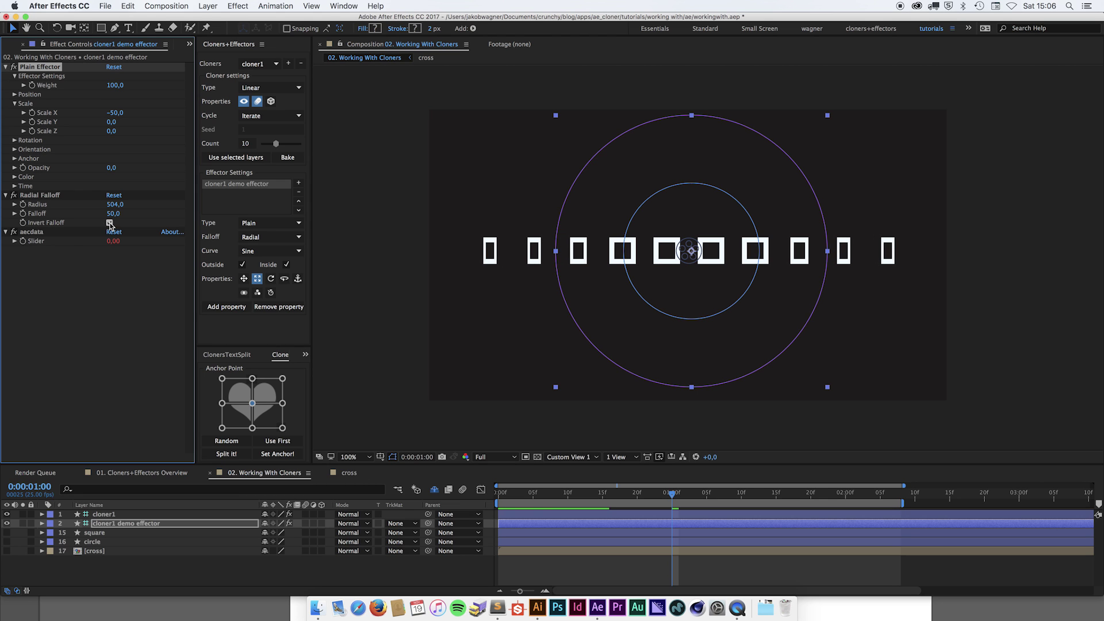
{"action": "left_click", "coordinate": [109, 223]}
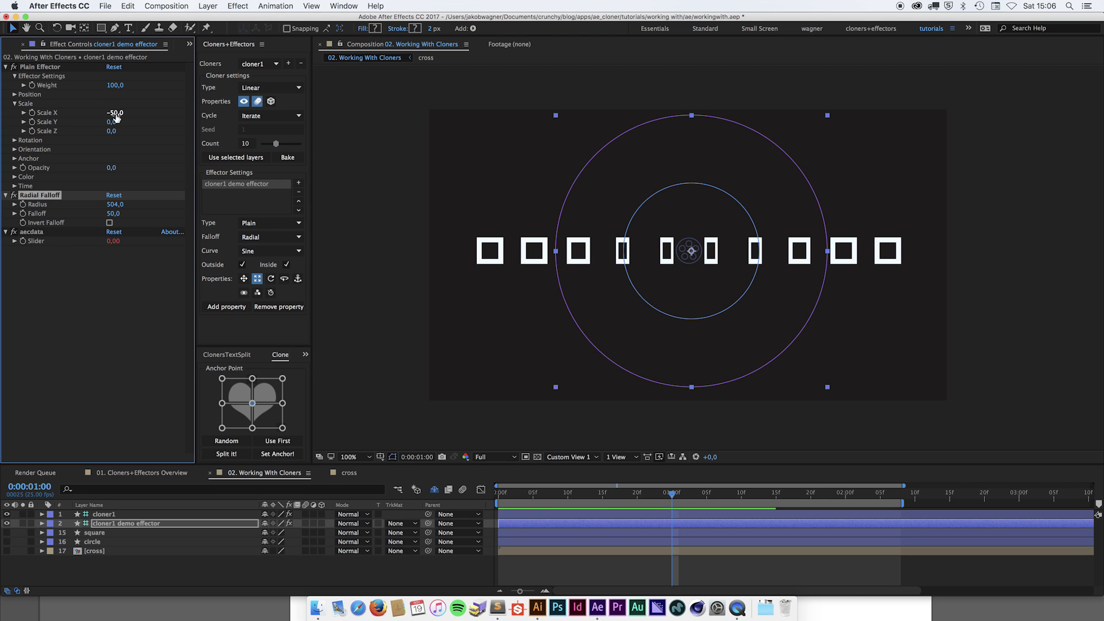
{"action": "left_click_drag", "start_coordinate": [117, 118], "coordinate": [142, 122]}
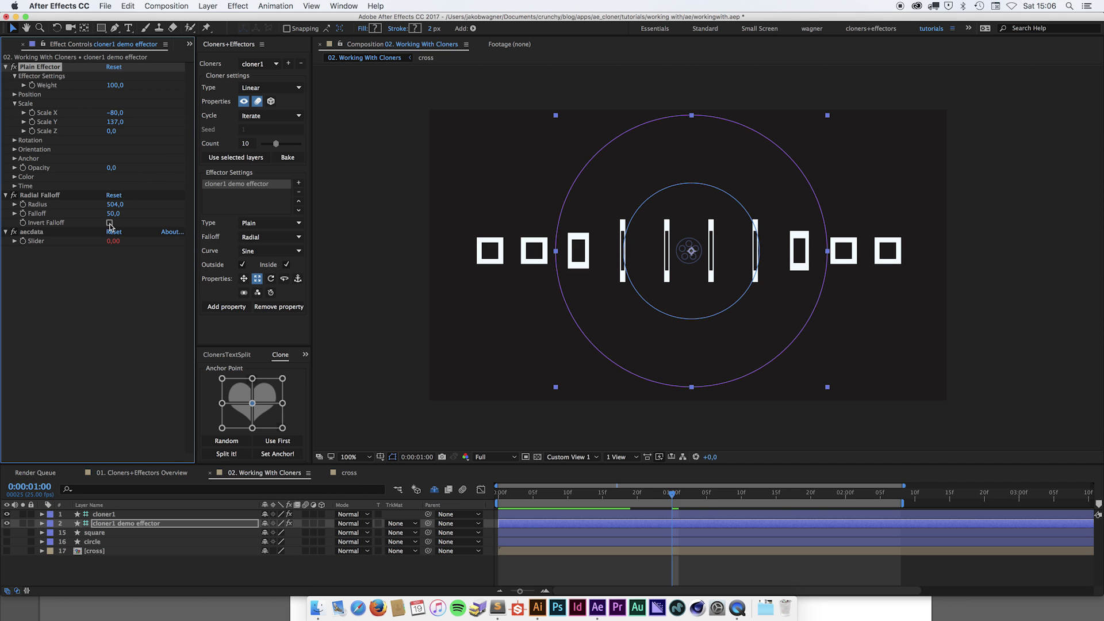
{"action": "left_click_drag", "start_coordinate": [115, 215], "coordinate": [119, 213]}
{"action": "mouse_move", "coordinate": [637, 275]}
{"action": "left_mouse_down"}
{"action": "mouse_move", "coordinate": [1008, 274]}
{"action": "mouse_move", "coordinate": [645, 278]}
{"action": "left_mouse_up"}
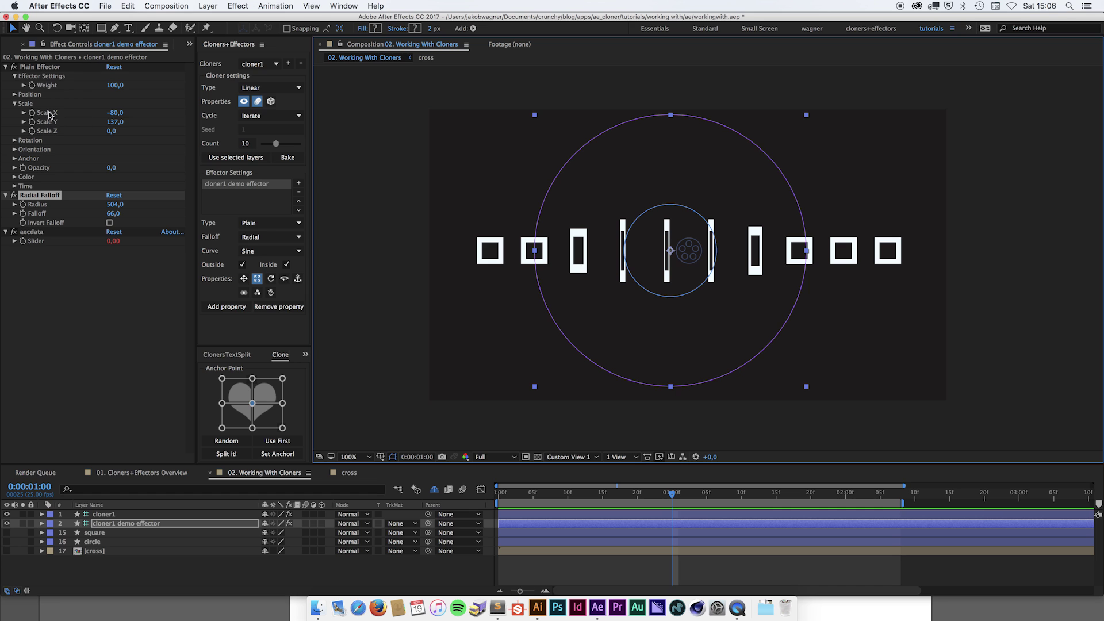
Enter Scale X -100, tick Invert Falloff again, and slide the effector left across the clones.
{"action": "left_click", "coordinate": [115, 113]}
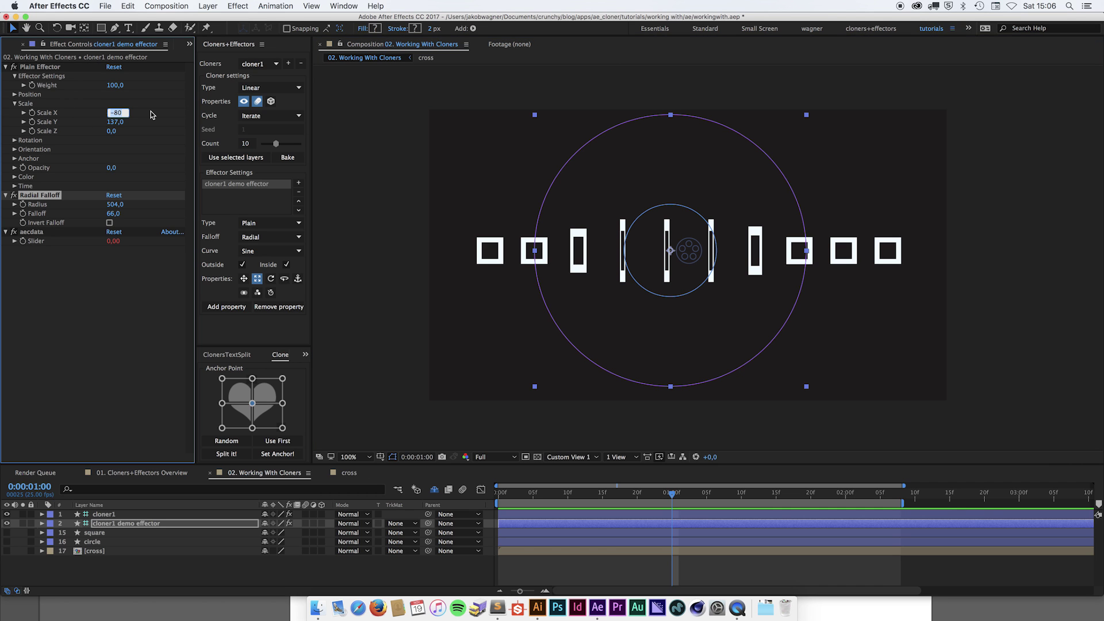
{"action": "key", "text": "Return"}
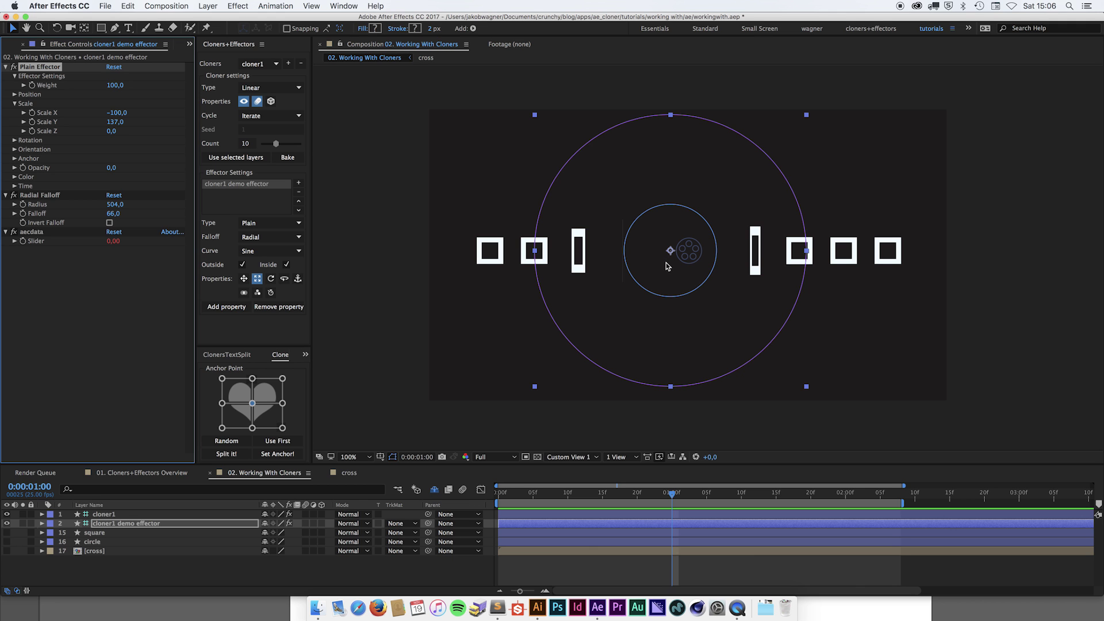
{"action": "left_click_drag", "start_coordinate": [668, 265], "coordinate": [705, 270]}
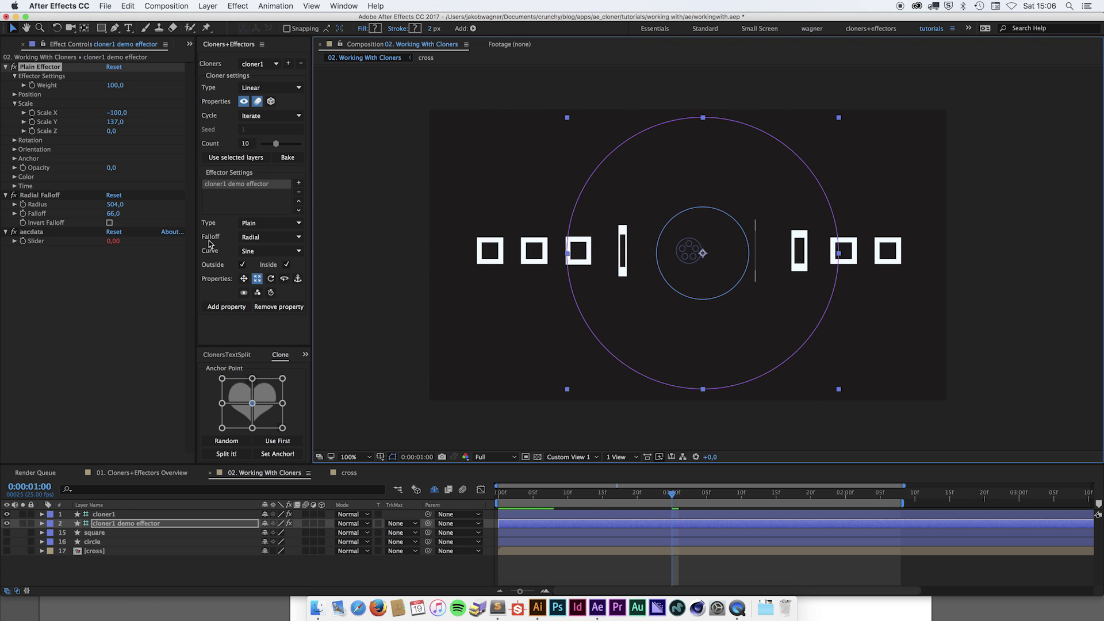
{"action": "left_click", "coordinate": [109, 223]}
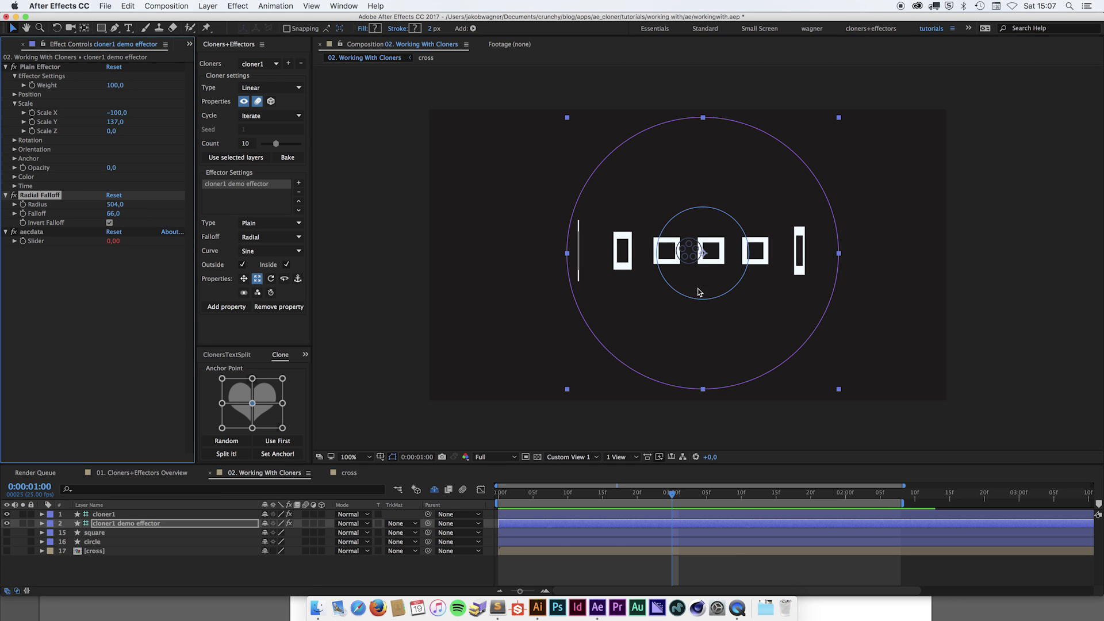
{"action": "mouse_move", "coordinate": [700, 291]}
{"action": "left_mouse_down"}
{"action": "mouse_move", "coordinate": [313, 285]}
{"action": "mouse_move", "coordinate": [1036, 285]}
{"action": "mouse_move", "coordinate": [695, 274]}
{"action": "left_mouse_up"}
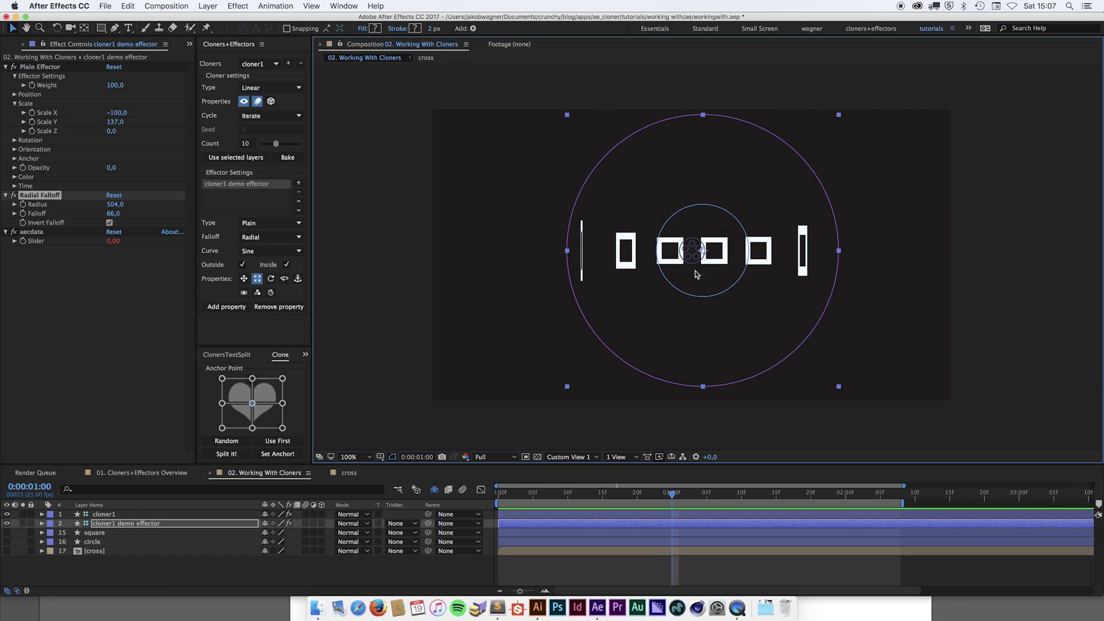
Turn on the effector's Rotation toggle and set Rotation Z to 235.
{"action": "left_click", "coordinate": [271, 279]}
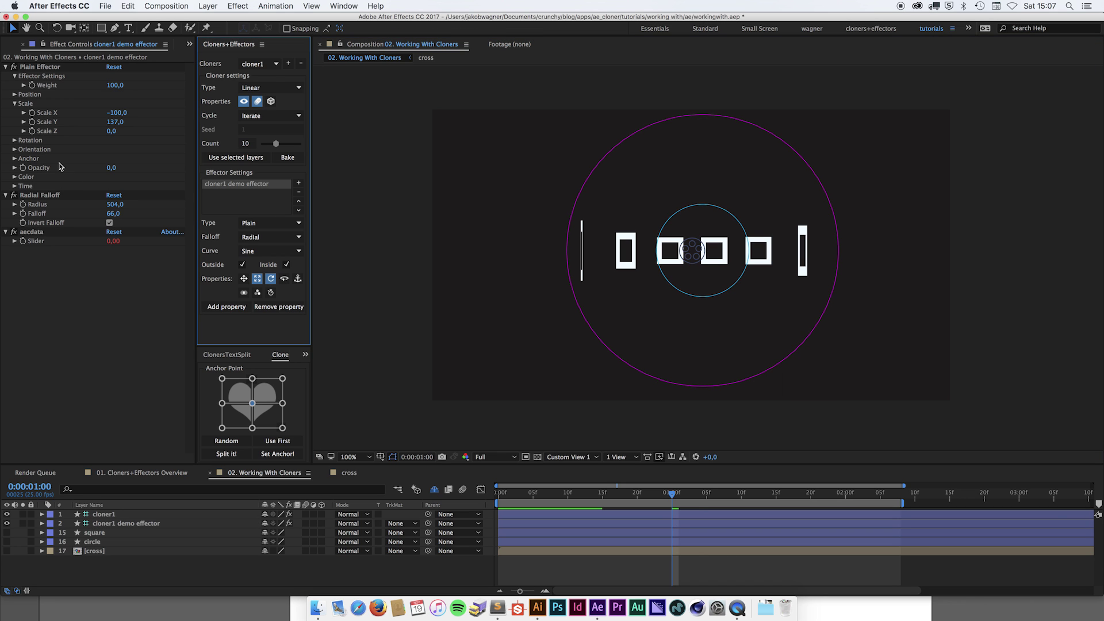
{"action": "left_click", "coordinate": [15, 140]}
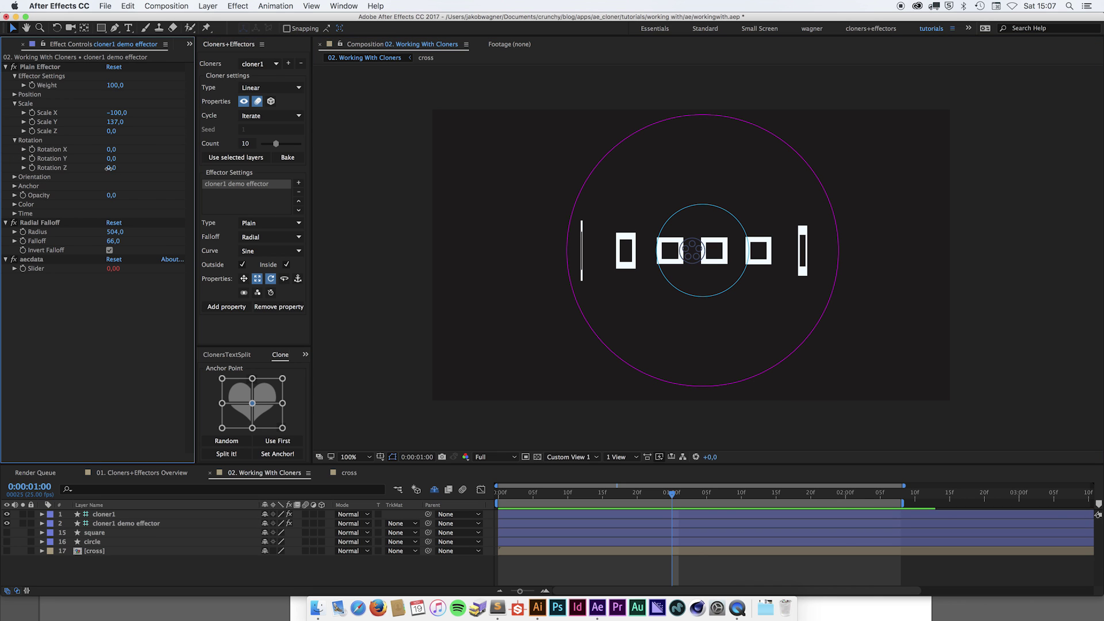
{"action": "left_click_drag", "start_coordinate": [108, 168], "coordinate": [706, 272]}
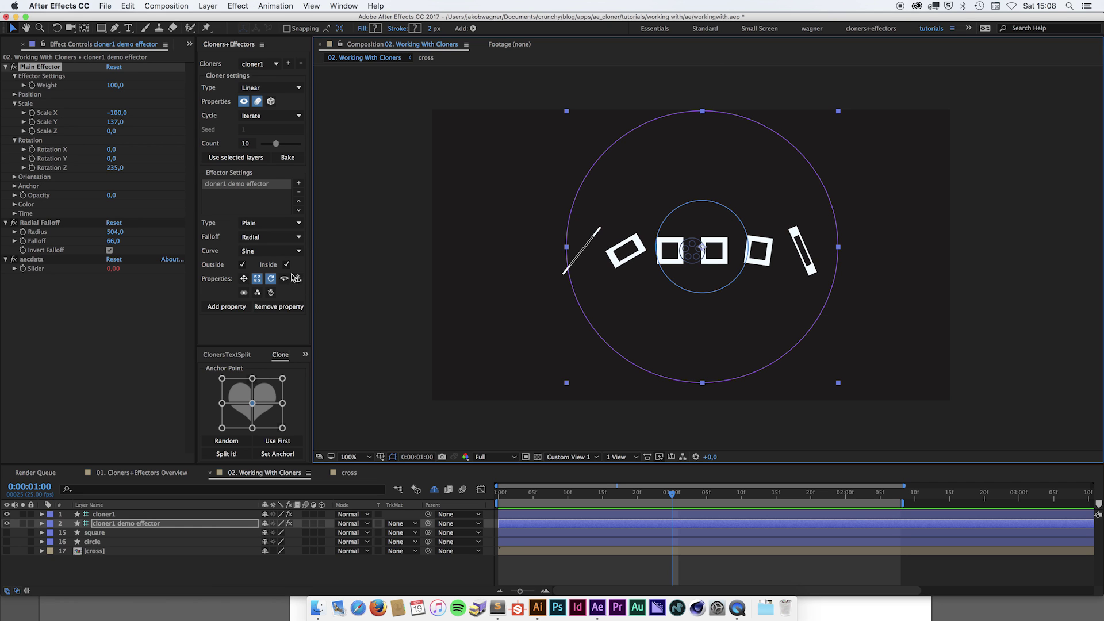
Turn off the effector's Scale and Rotation and switch the cloner Type to Radial.
{"action": "left_click", "coordinate": [258, 280]}
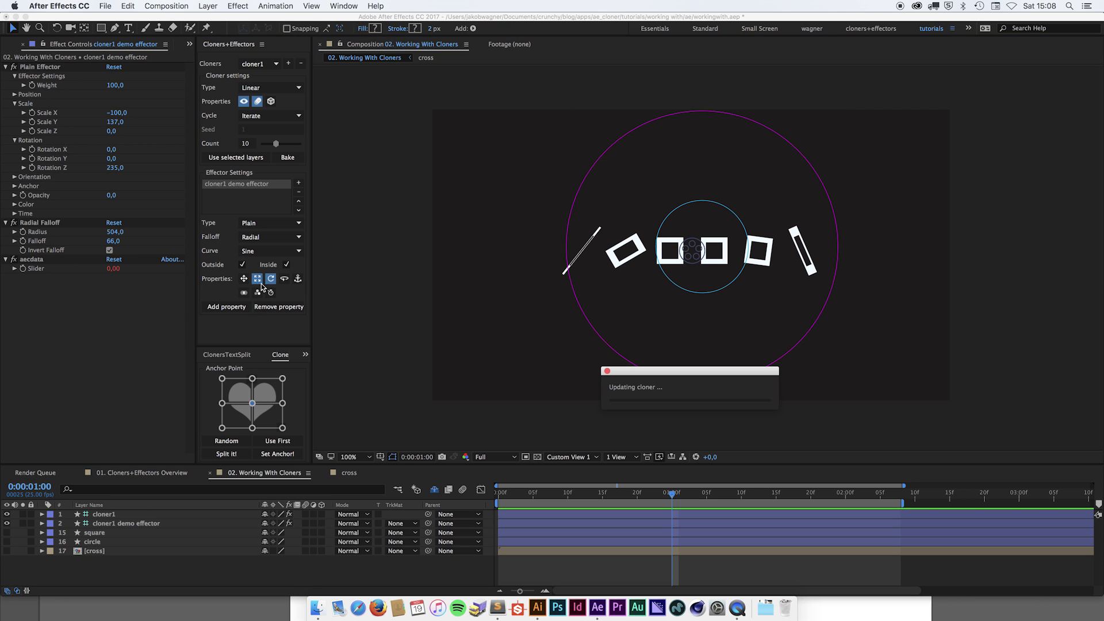
{"action": "left_click", "coordinate": [271, 279]}
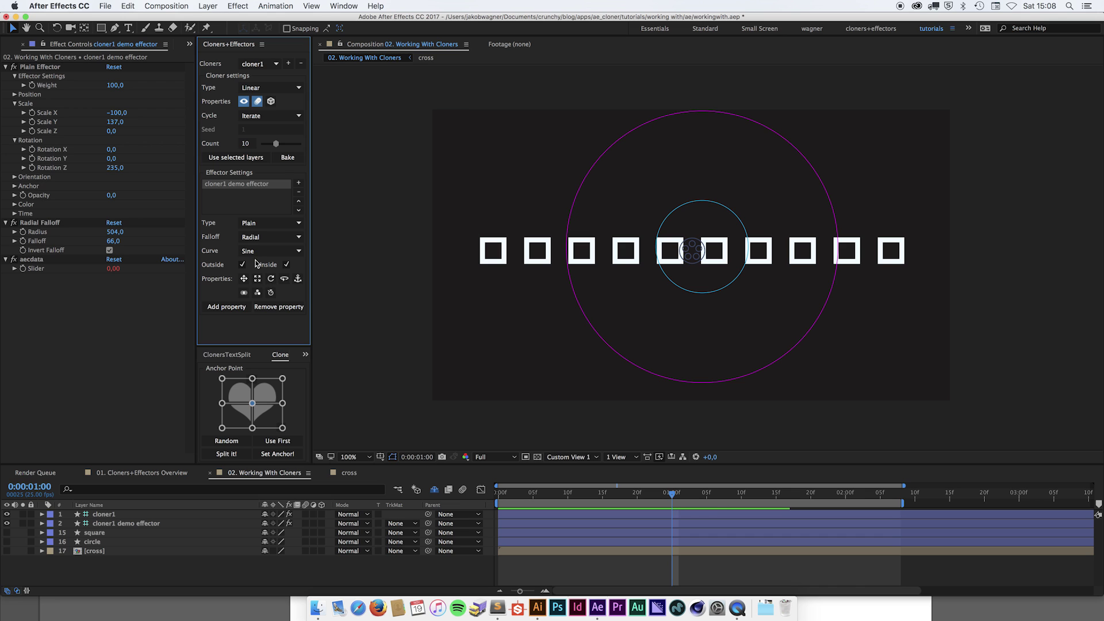
{"action": "left_click", "coordinate": [268, 88]}
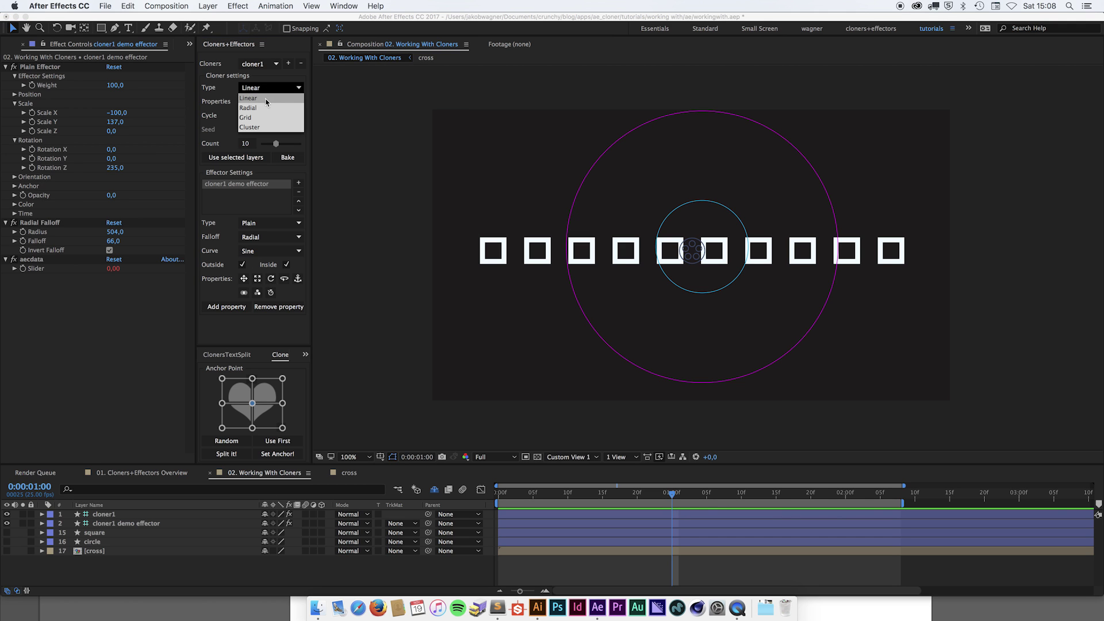
{"action": "left_click", "coordinate": [263, 107]}
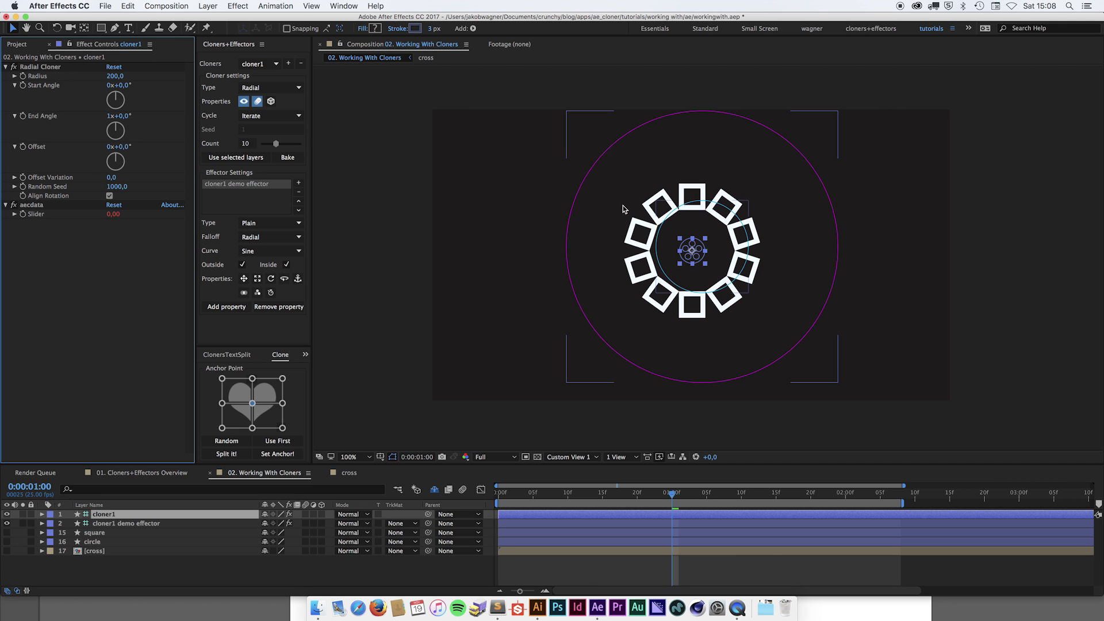
Select the demo effector and shrink its Radial Falloff radius to 324.
{"action": "left_click", "coordinate": [567, 249]}
{"action": "left_click_drag", "start_coordinate": [107, 232], "coordinate": [27, 239]}
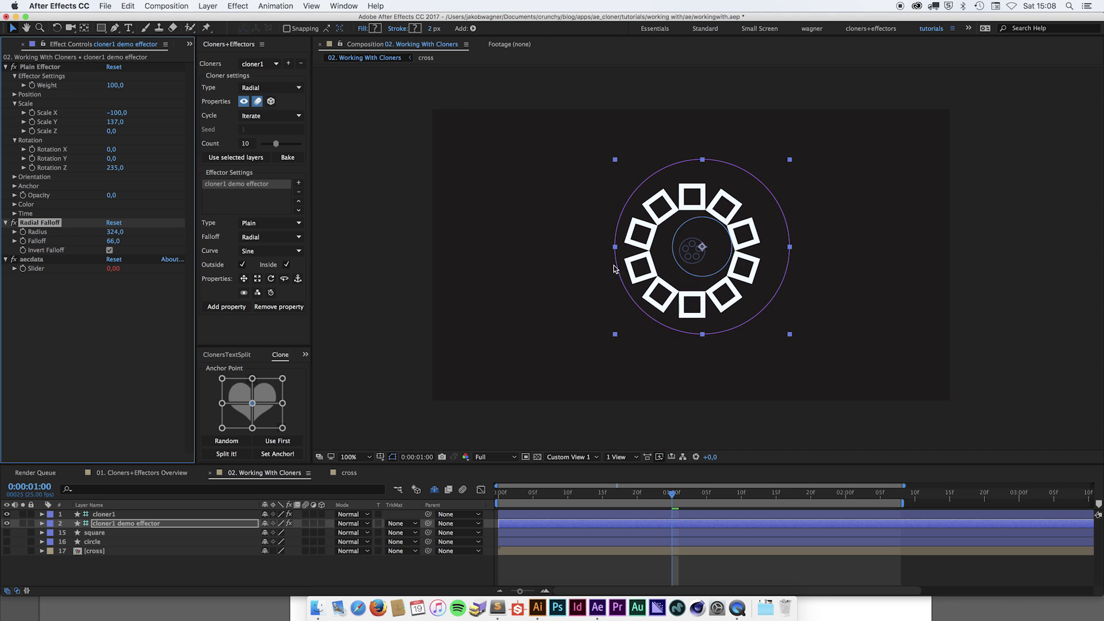
{"action": "left_click_drag", "start_coordinate": [654, 261], "coordinate": [682, 275]}
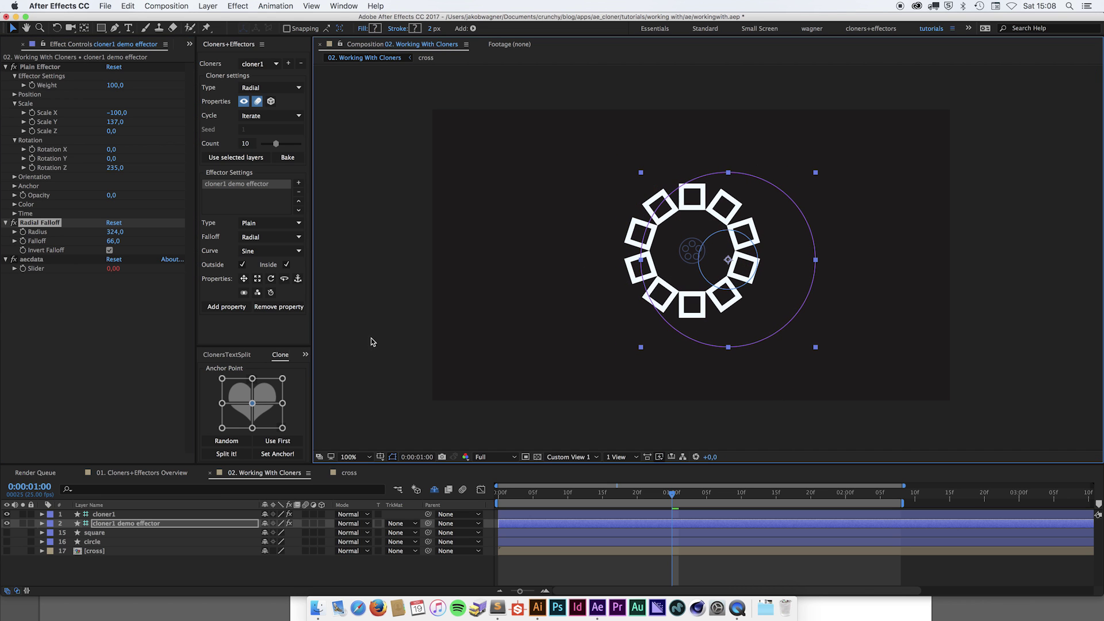
Turn on the effector's Anchor toggle and raise Anchor Y to spread the squares outward.
{"action": "left_click", "coordinate": [299, 279]}
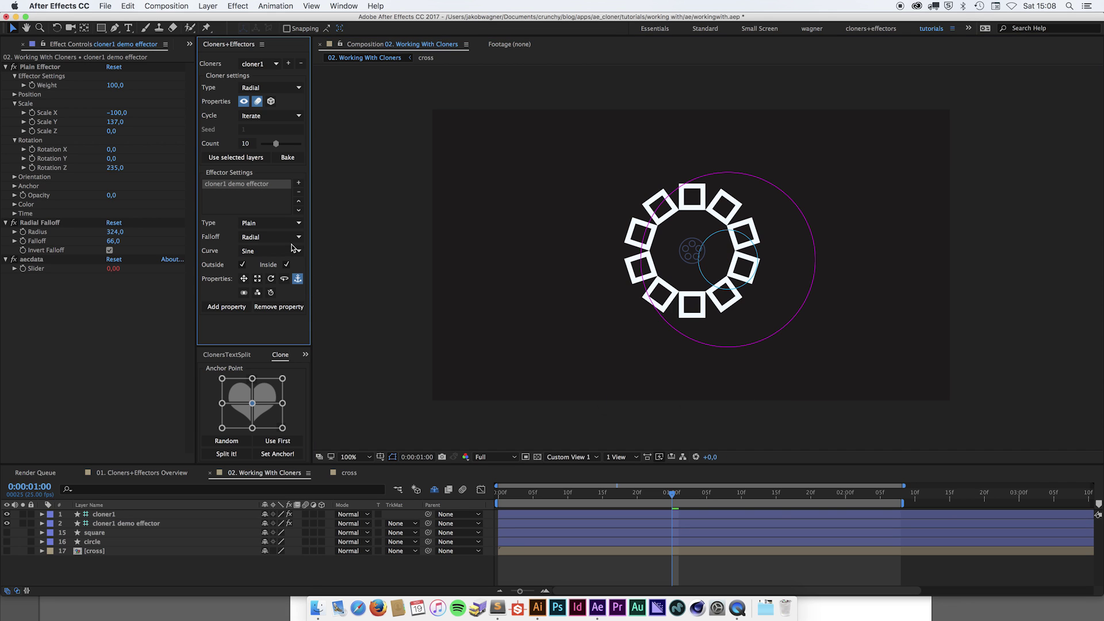
{"action": "left_click", "coordinate": [15, 104]}
{"action": "left_click", "coordinate": [15, 113]}
{"action": "left_click", "coordinate": [15, 131]}
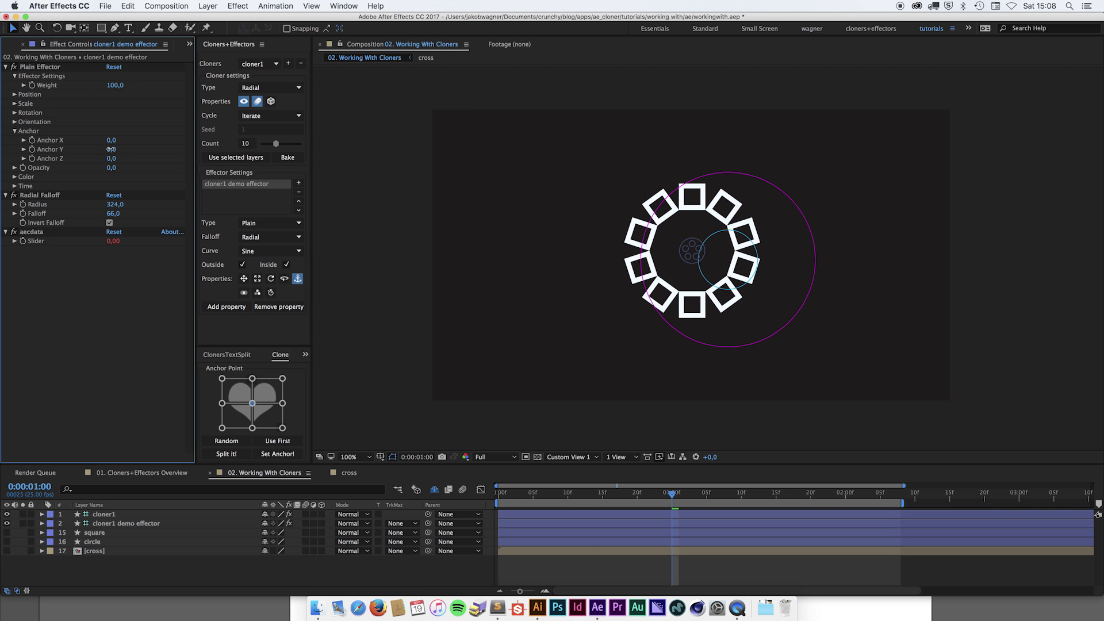
{"action": "mouse_move", "coordinate": [110, 149]}
{"action": "left_mouse_down"}
{"action": "mouse_move", "coordinate": [188, 154]}
{"action": "mouse_move", "coordinate": [178, 157]}
{"action": "mouse_move", "coordinate": [674, 298]}
{"action": "left_mouse_up"}
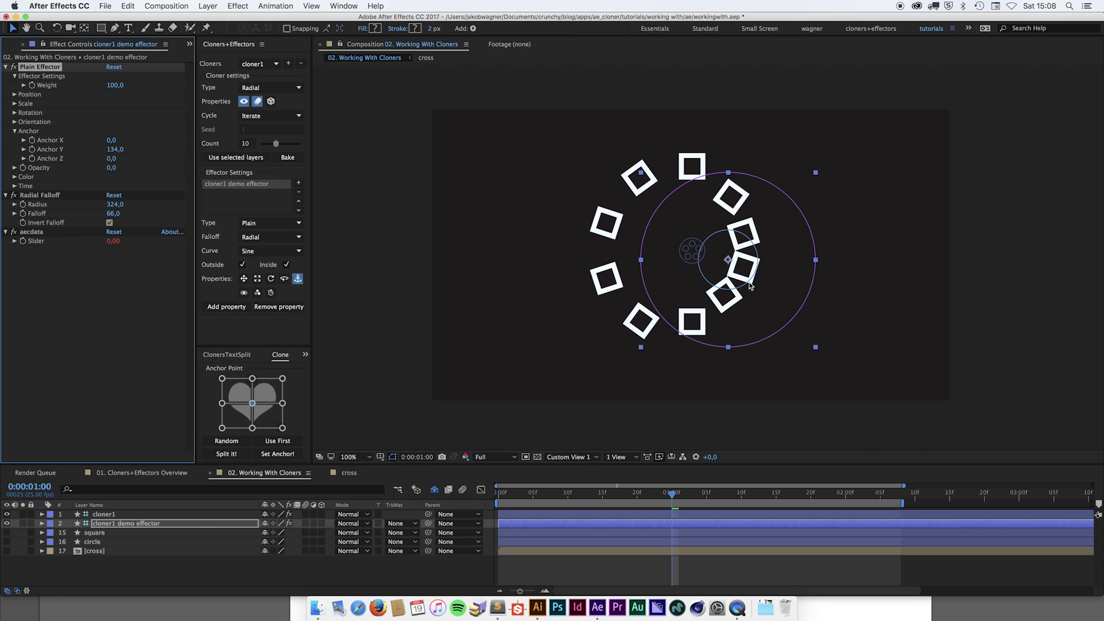
Reposition and invert the falloff, then set Anchor Y to -124 to pull nearby squares inward.
{"action": "mouse_move", "coordinate": [740, 280]}
{"action": "left_mouse_down"}
{"action": "mouse_move", "coordinate": [869, 295]}
{"action": "mouse_move", "coordinate": [701, 190]}
{"action": "mouse_move", "coordinate": [661, 250]}
{"action": "mouse_move", "coordinate": [658, 290]}
{"action": "mouse_move", "coordinate": [680, 329]}
{"action": "left_mouse_up"}
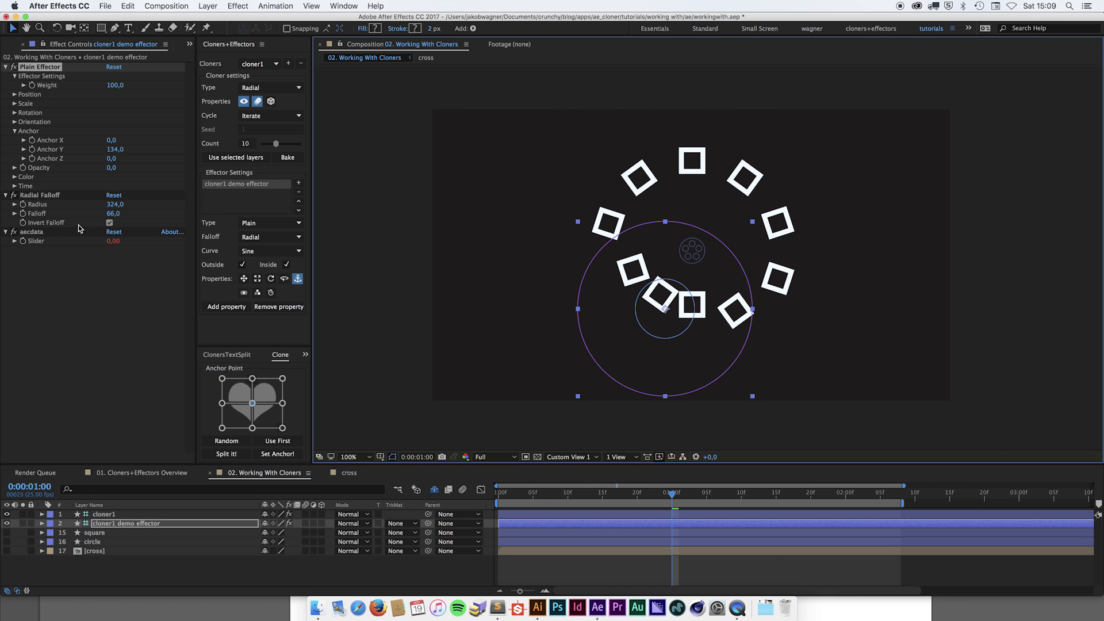
{"action": "left_click", "coordinate": [109, 223]}
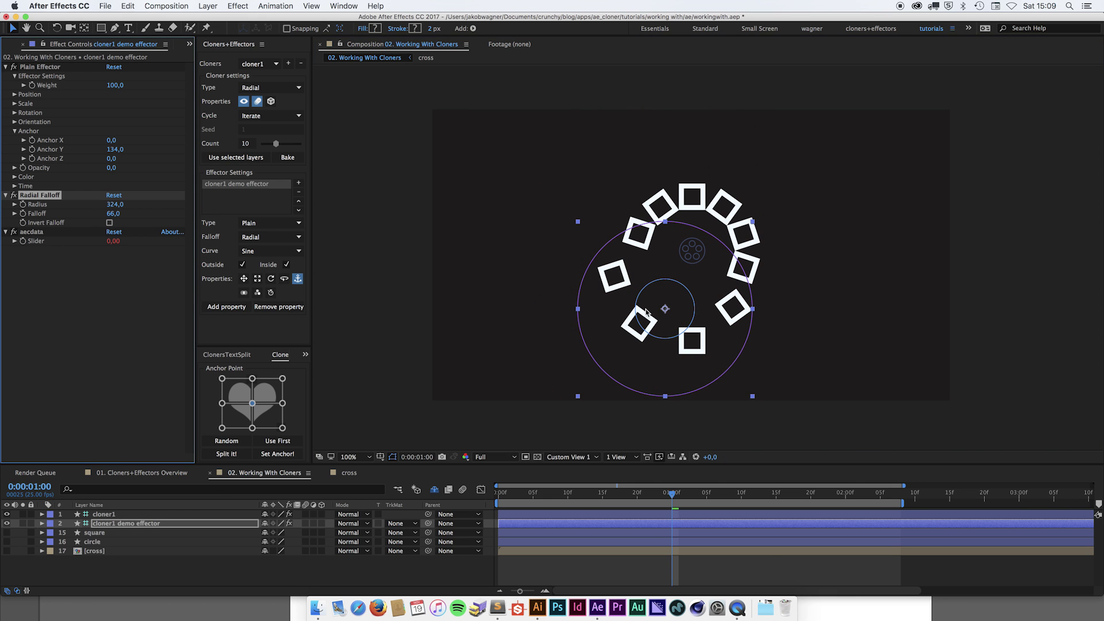
{"action": "mouse_move", "coordinate": [648, 314]}
{"action": "left_mouse_down"}
{"action": "mouse_move", "coordinate": [647, 247]}
{"action": "mouse_move", "coordinate": [742, 231]}
{"action": "mouse_move", "coordinate": [775, 247]}
{"action": "mouse_move", "coordinate": [698, 268]}
{"action": "mouse_move", "coordinate": [639, 251]}
{"action": "mouse_move", "coordinate": [689, 224]}
{"action": "mouse_move", "coordinate": [742, 241]}
{"action": "mouse_move", "coordinate": [877, 246]}
{"action": "mouse_move", "coordinate": [671, 290]}
{"action": "mouse_move", "coordinate": [711, 236]}
{"action": "mouse_move", "coordinate": [719, 244]}
{"action": "mouse_move", "coordinate": [681, 279]}
{"action": "mouse_move", "coordinate": [658, 284]}
{"action": "left_mouse_up"}
{"action": "left_click_drag", "start_coordinate": [119, 154], "coordinate": [65, 158]}
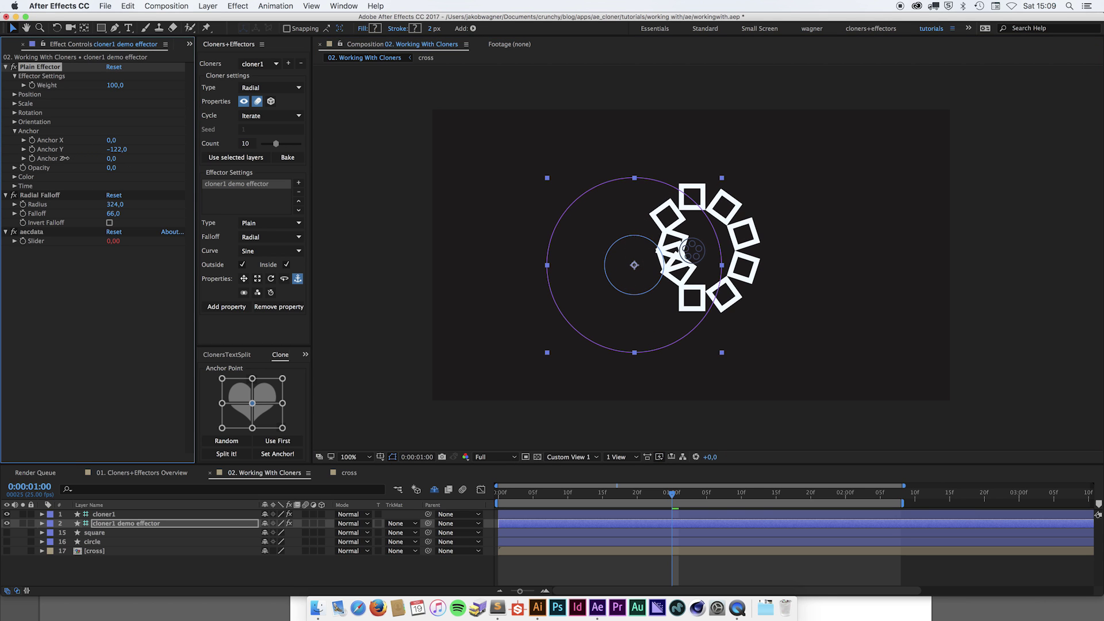
{"action": "mouse_move", "coordinate": [624, 293]}
{"action": "left_mouse_down"}
{"action": "mouse_move", "coordinate": [610, 288]}
{"action": "mouse_move", "coordinate": [670, 296]}
{"action": "mouse_move", "coordinate": [742, 270]}
{"action": "mouse_move", "coordinate": [684, 187]}
{"action": "mouse_move", "coordinate": [638, 218]}
{"action": "mouse_move", "coordinate": [678, 270]}
{"action": "mouse_move", "coordinate": [752, 282]}
{"action": "mouse_move", "coordinate": [805, 256]}
{"action": "mouse_move", "coordinate": [632, 267]}
{"action": "mouse_move", "coordinate": [662, 270]}
{"action": "left_mouse_up"}
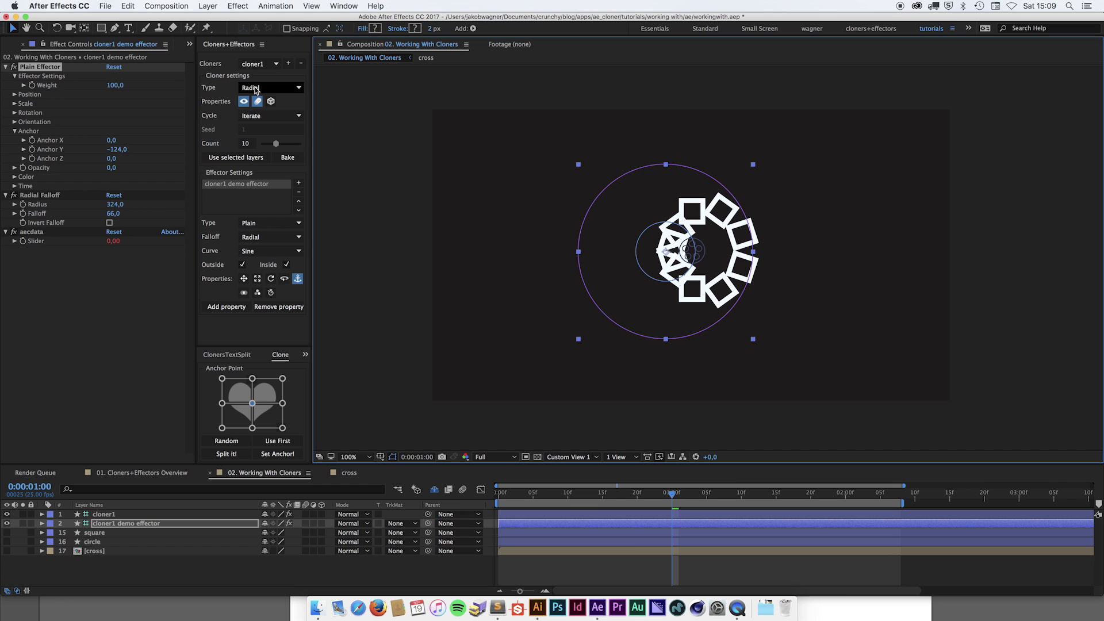
Switch the cloner back to Linear, spread the clones wider, and move the effector right.
{"action": "left_click", "coordinate": [289, 92]}
{"action": "left_click", "coordinate": [283, 99]}
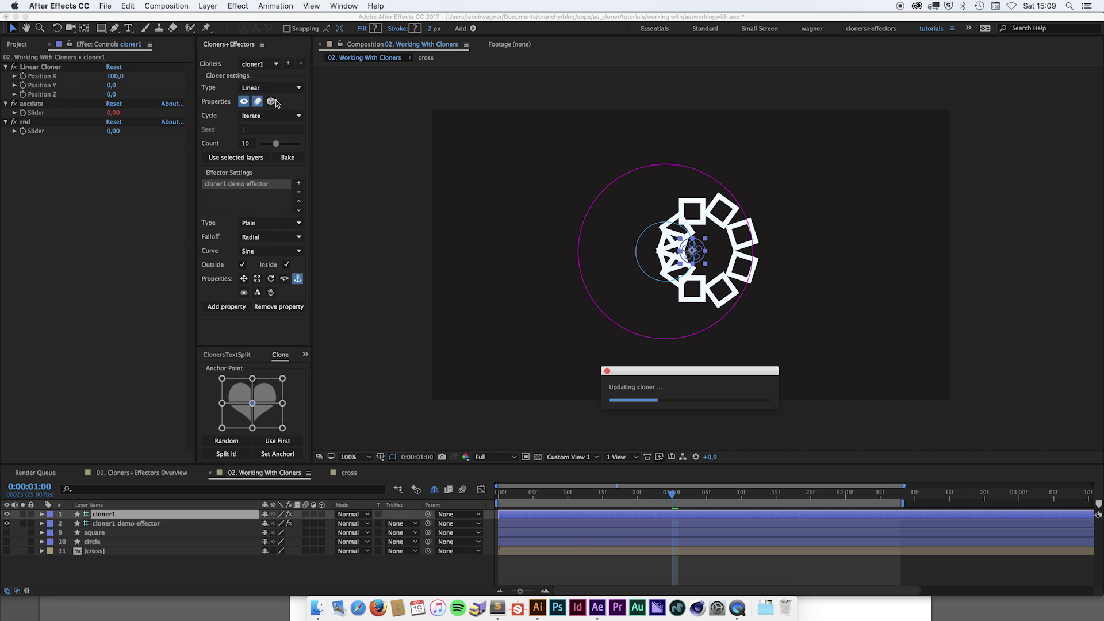
{"action": "left_click_drag", "start_coordinate": [115, 76], "coordinate": [156, 79]}
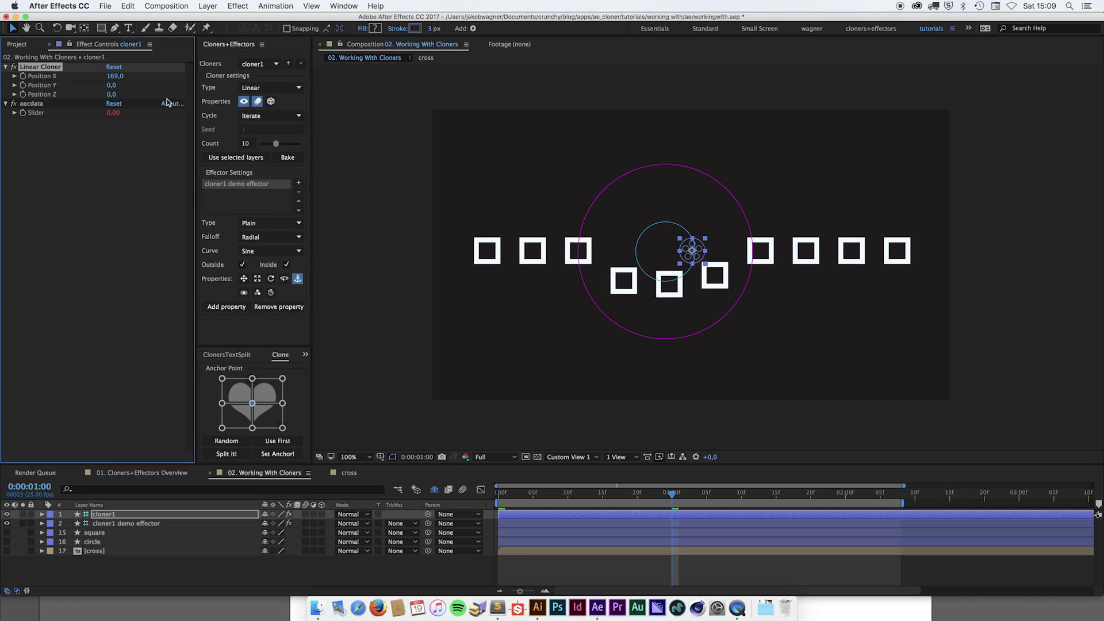
{"action": "left_click_drag", "start_coordinate": [622, 252], "coordinate": [750, 259]}
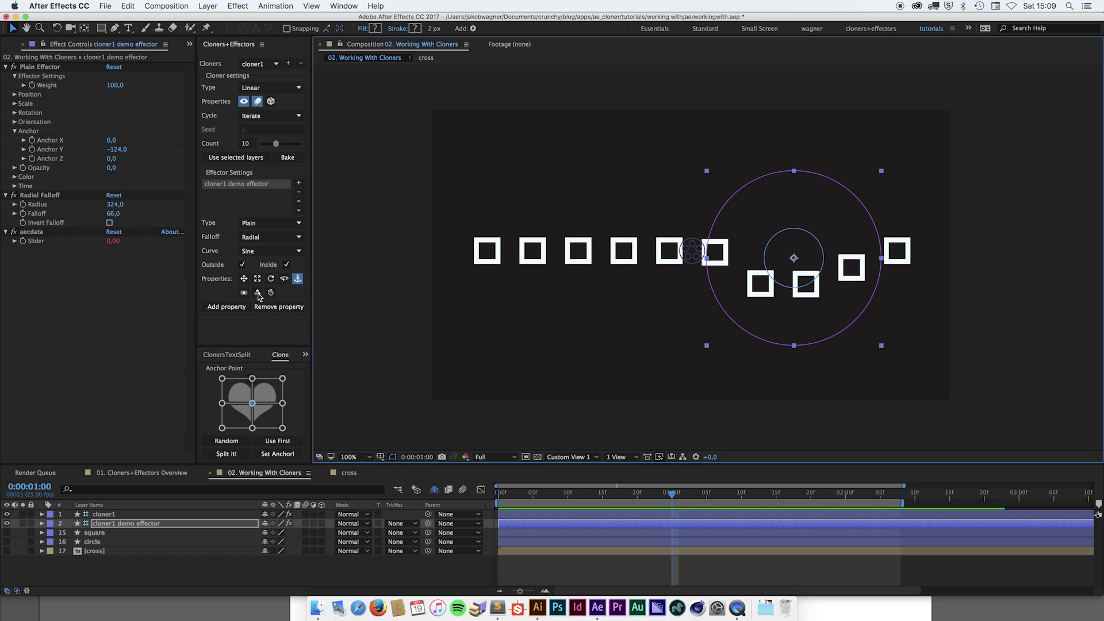
Give the effector a Linear falloff with Size 774.
{"action": "left_click", "coordinate": [270, 237]}
{"action": "left_click", "coordinate": [260, 256]}
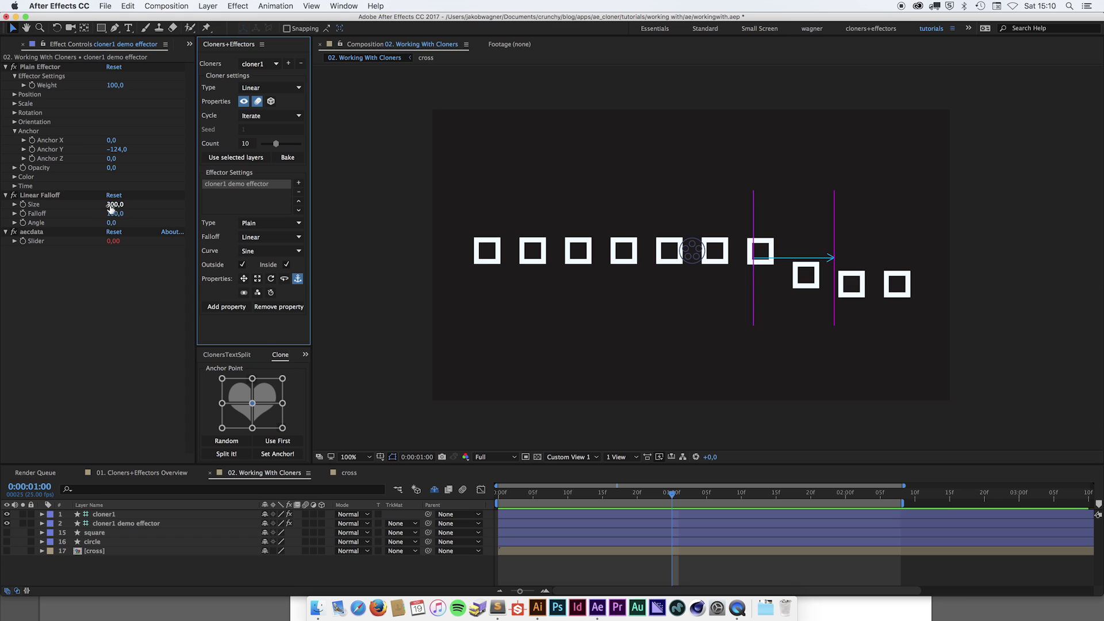
{"action": "left_click_drag", "start_coordinate": [115, 204], "coordinate": [392, 219]}
{"action": "left_click_drag", "start_coordinate": [742, 305], "coordinate": [633, 296]}
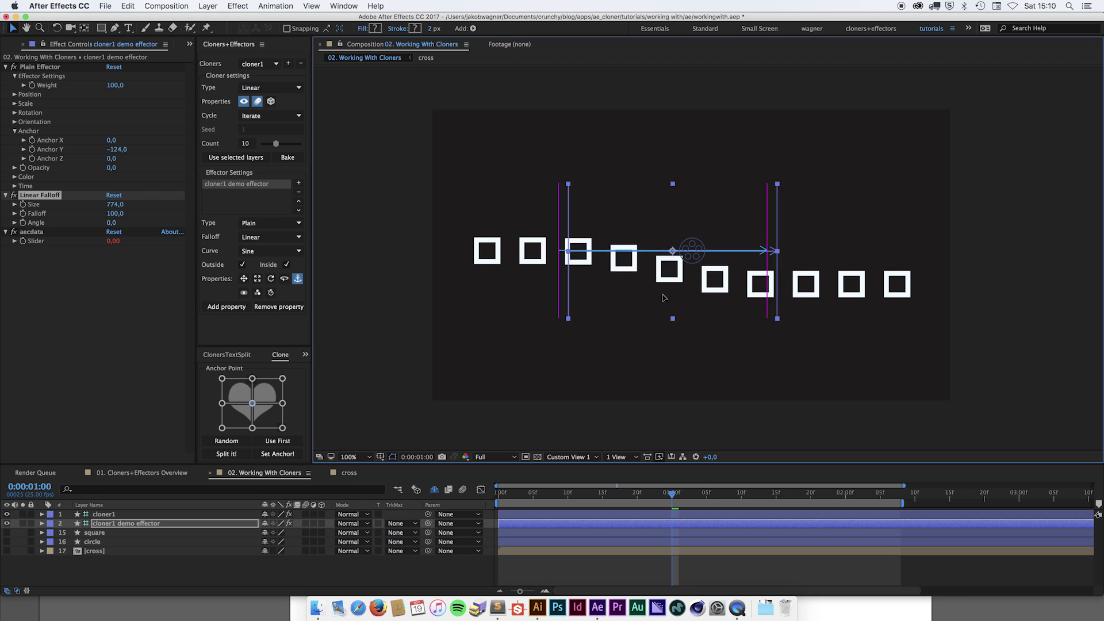
Switch the effector's property toggle from Anchor to Position.
{"action": "left_click", "coordinate": [664, 298]}
{"action": "left_click", "coordinate": [298, 280]}
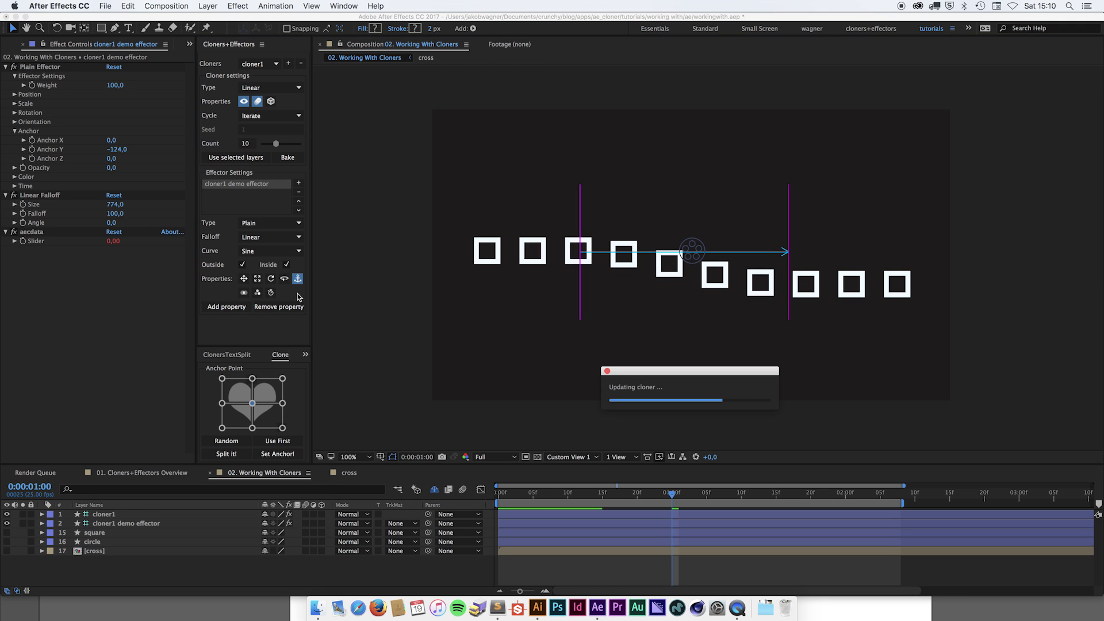
{"action": "left_click", "coordinate": [244, 278]}
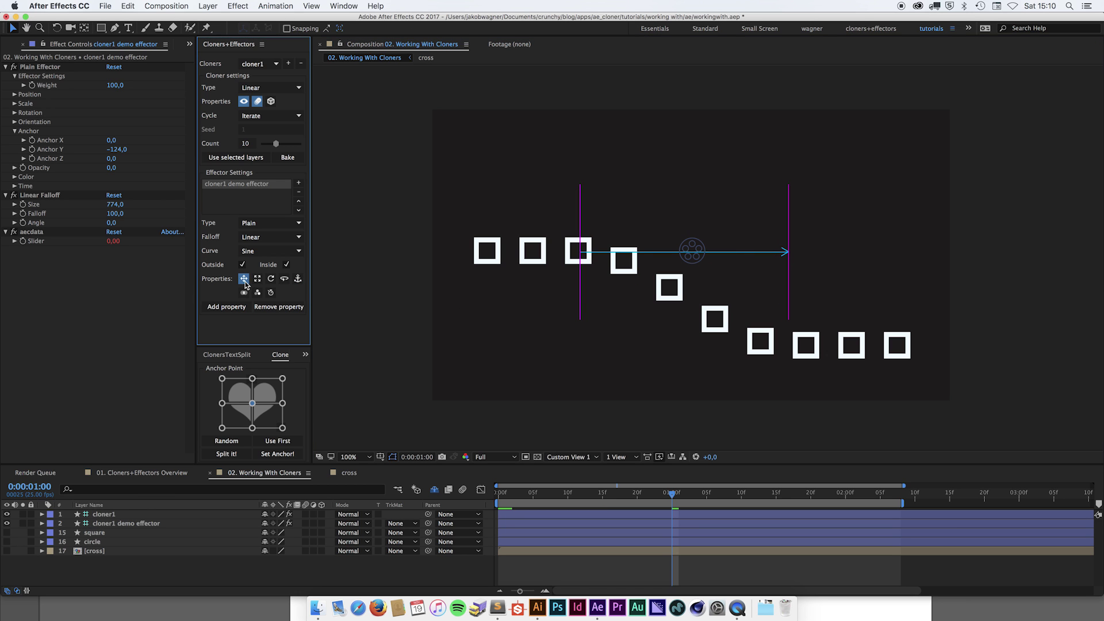
Set the Plain effector's Position Y to -349, then sweep the falloff box across the row and preview.
{"action": "left_click", "coordinate": [15, 138]}
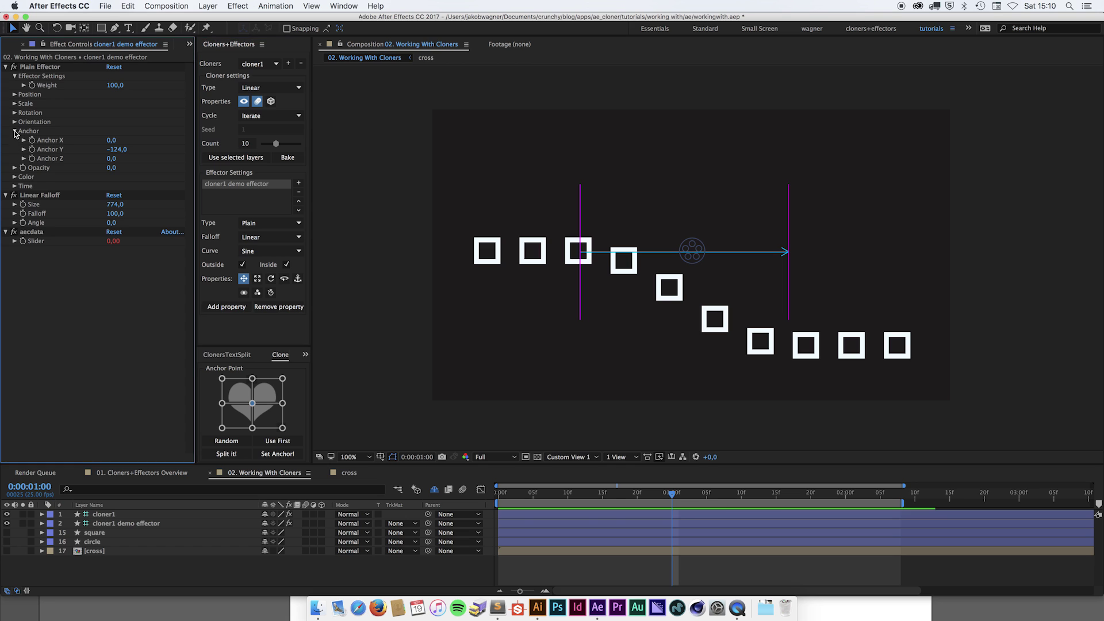
{"action": "left_click", "coordinate": [15, 132]}
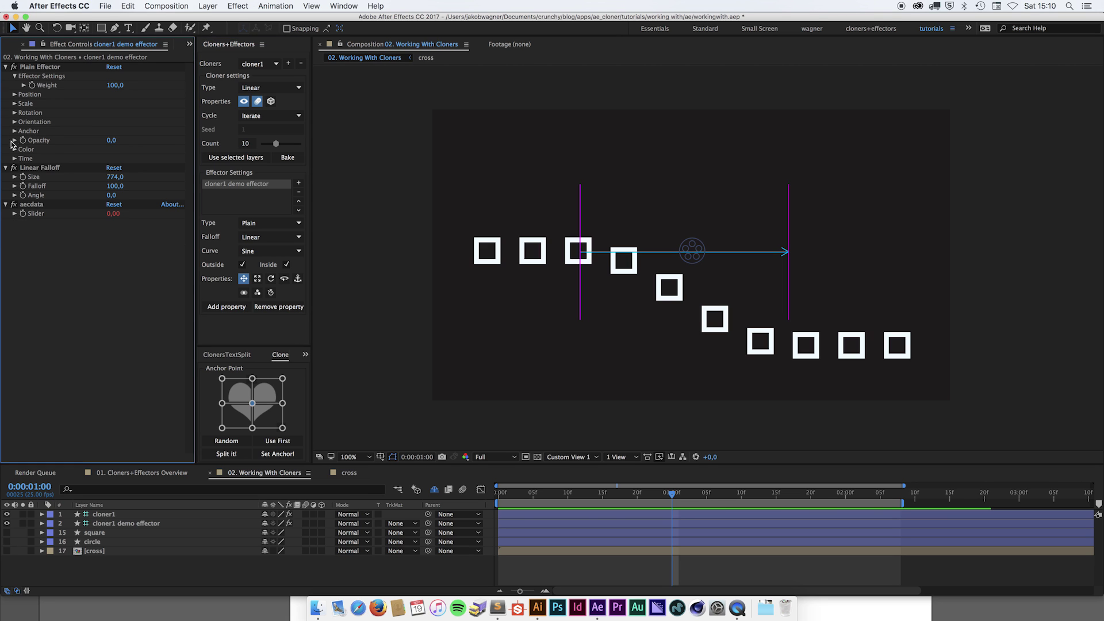
{"action": "left_click", "coordinate": [14, 94]}
{"action": "left_click", "coordinate": [111, 113]}
{"action": "left_click_drag", "start_coordinate": [111, 113], "coordinate": [88, 119]}
{"action": "left_click_drag", "start_coordinate": [598, 297], "coordinate": [342, 279]}
{"action": "left_click_drag", "start_coordinate": [529, 286], "coordinate": [459, 307]}
{"action": "key", "text": "space"}
Keyframe the effector Position left of frame at 0s and far right at 2s, then preview.
{"action": "key", "text": "alt+shift+p"}
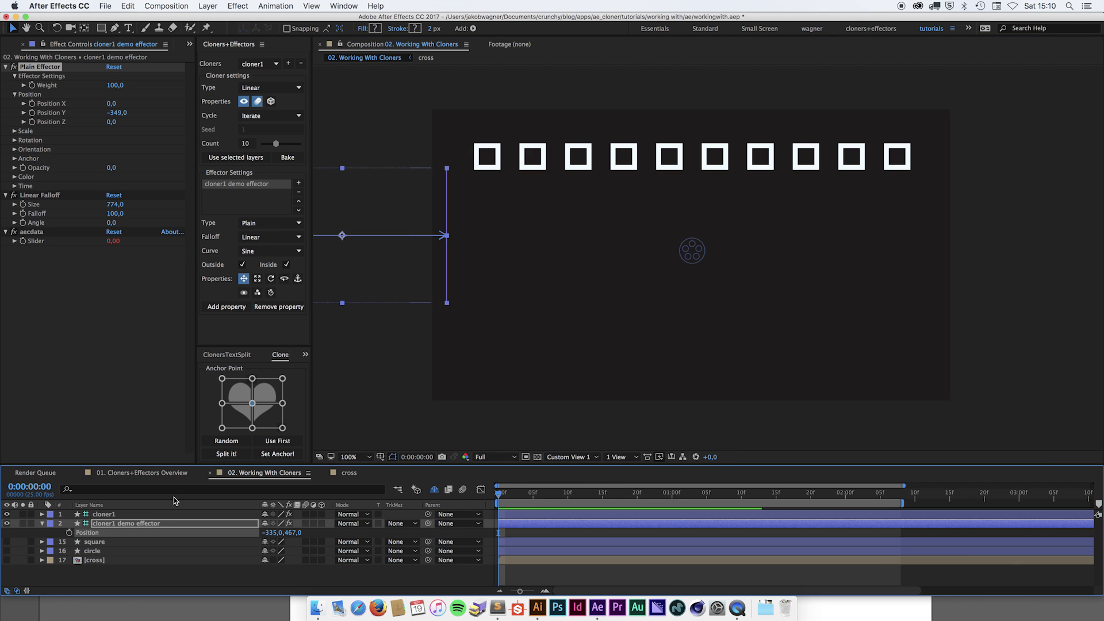
{"action": "left_click_drag", "start_coordinate": [804, 496], "coordinate": [847, 495]}
{"action": "left_click_drag", "start_coordinate": [354, 272], "coordinate": [968, 276]}
{"action": "left_click", "coordinate": [958, 371]}
{"action": "key", "text": "space"}
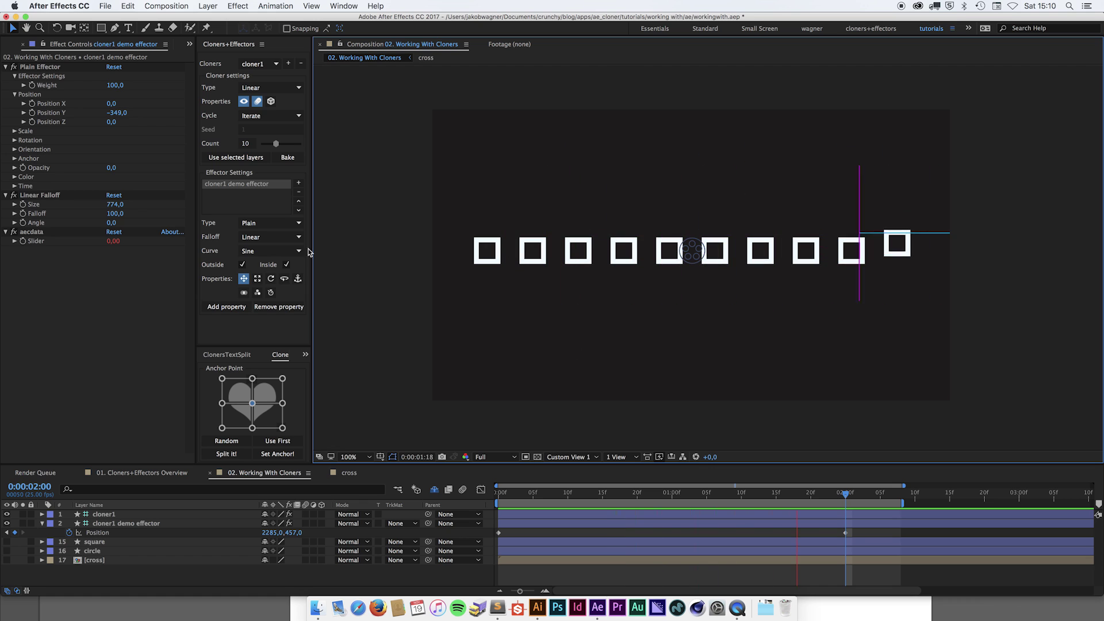
Give the effector Opacity -100, preview the fade, then turn off its control of clone opacity.
{"action": "key", "text": "space"}
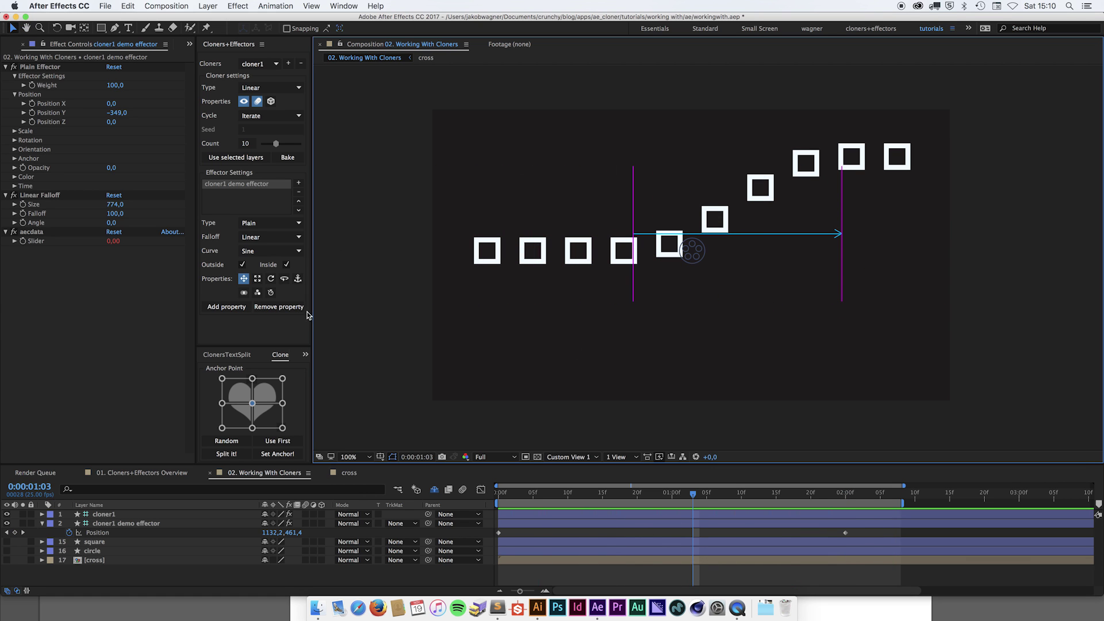
{"action": "left_click", "coordinate": [244, 292]}
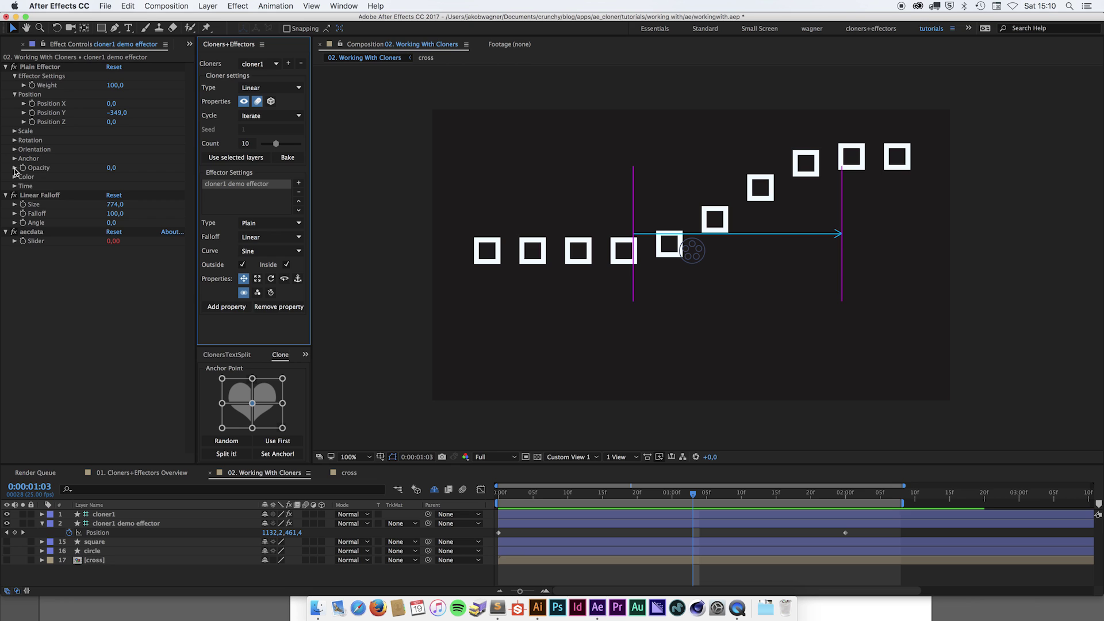
{"action": "left_click", "coordinate": [14, 168]}
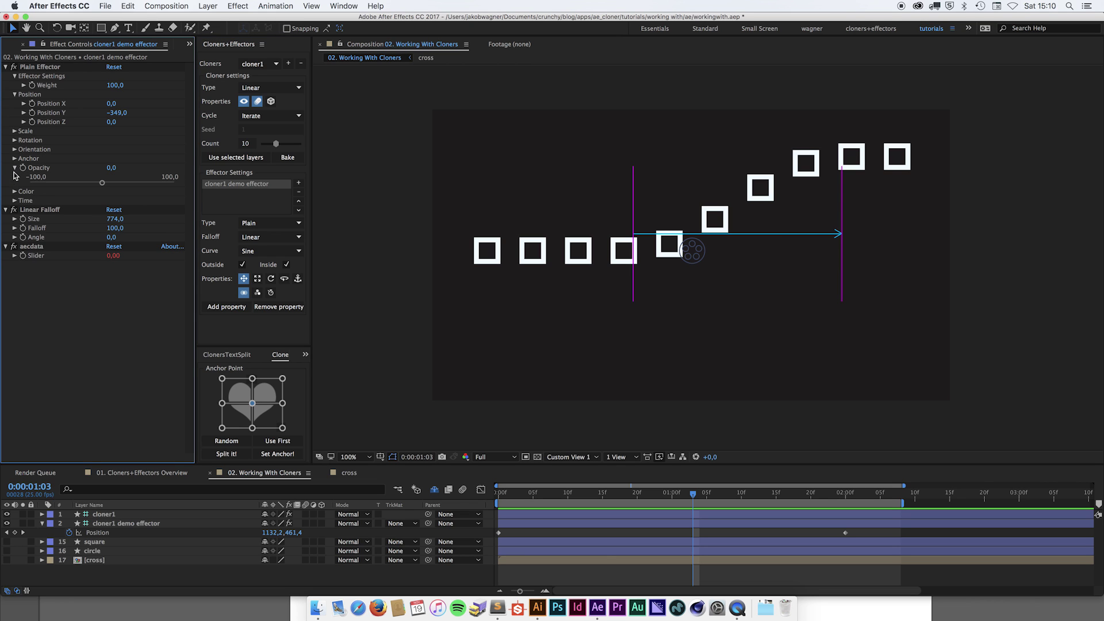
{"action": "left_click", "coordinate": [15, 167]}
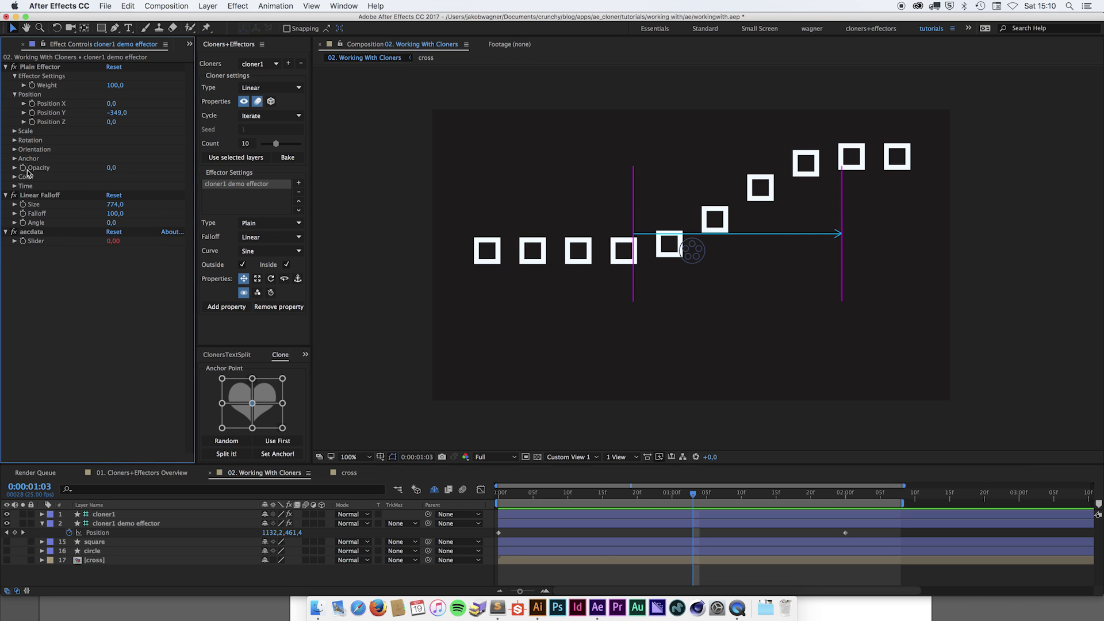
{"action": "left_click", "coordinate": [113, 168]}
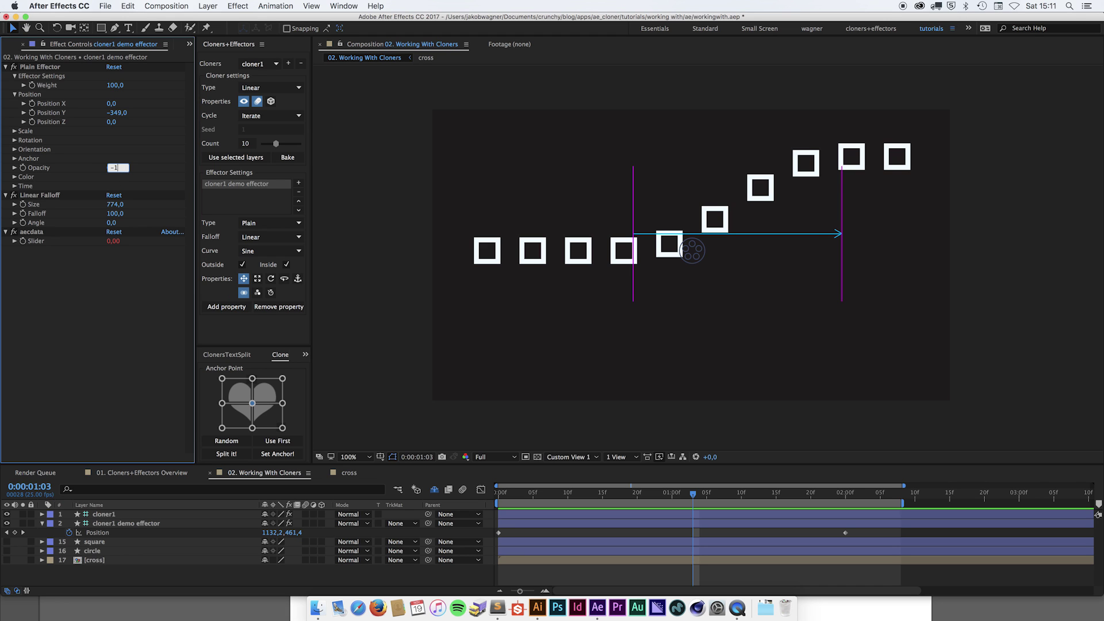
{"action": "key", "text": "Return"}
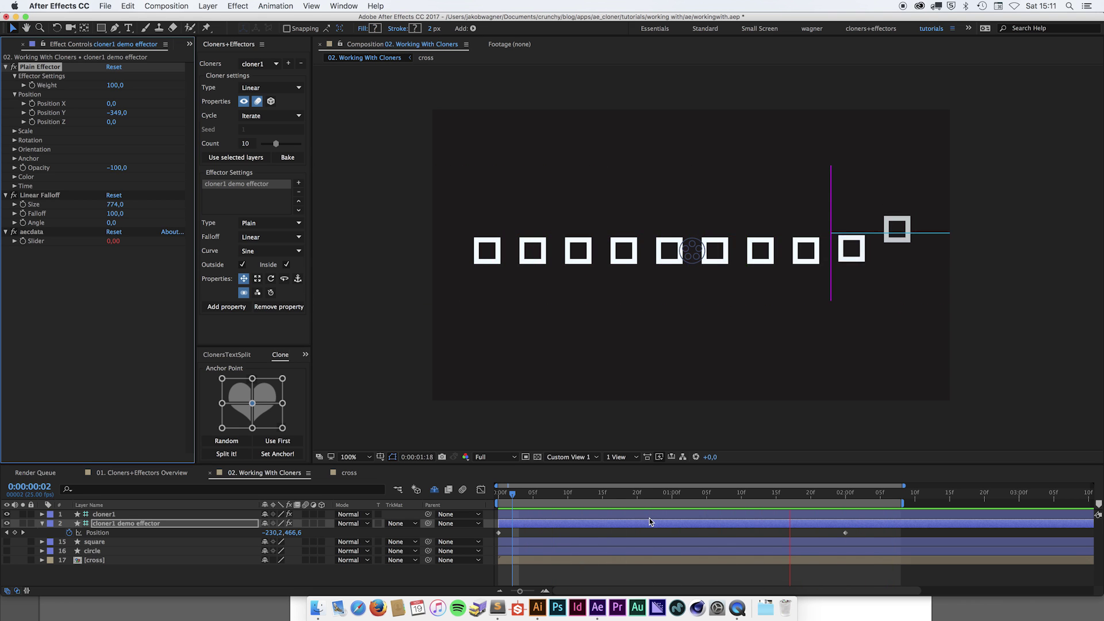
{"action": "key", "text": "space"}
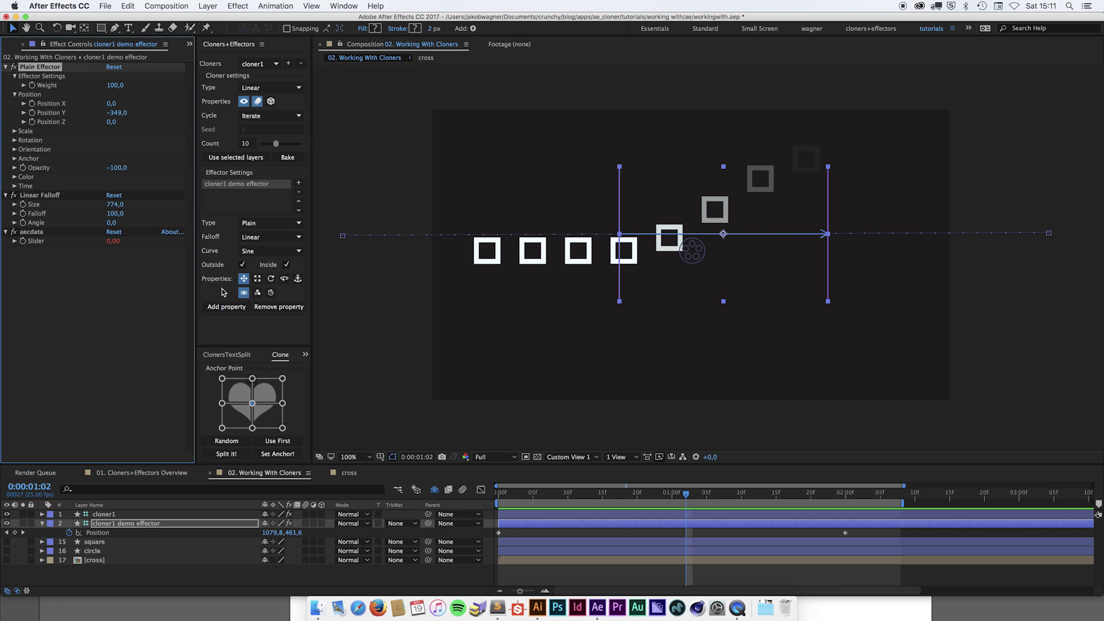
{"action": "left_click", "coordinate": [244, 293]}
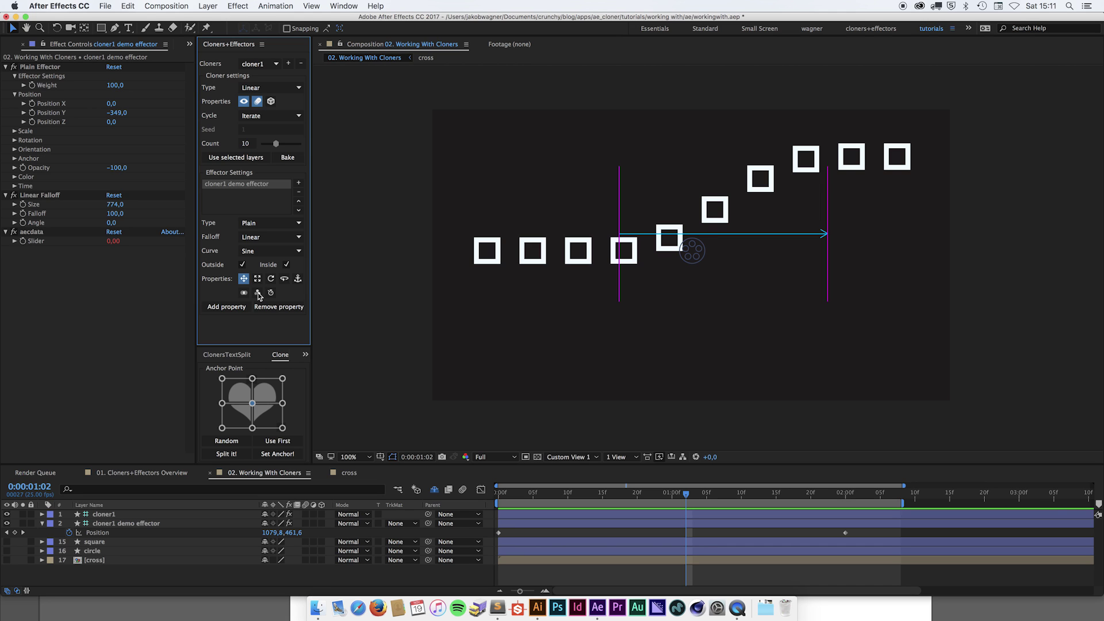
Enable the effector's Color property and set its Tint Color to dark red 9E2828.
{"action": "left_click", "coordinate": [258, 293]}
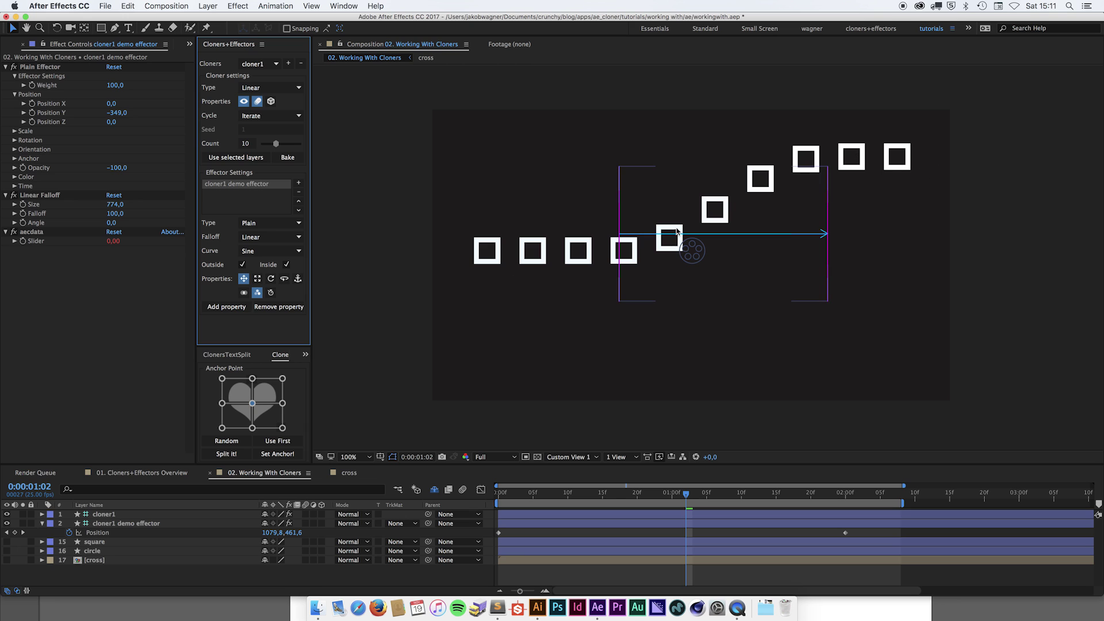
{"action": "left_click", "coordinate": [14, 178]}
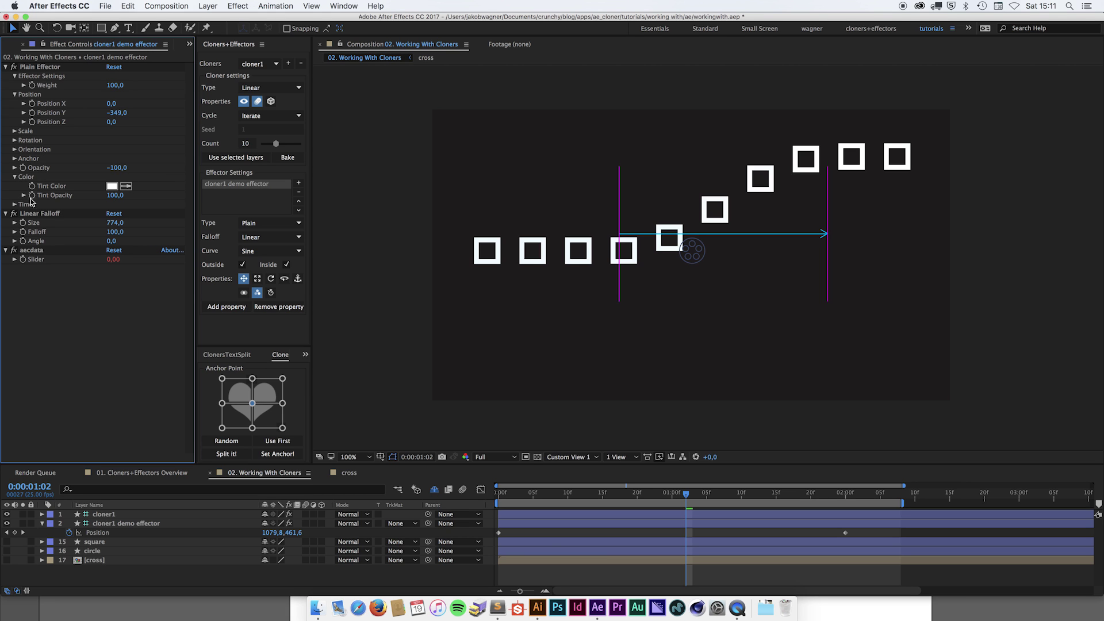
{"action": "left_click", "coordinate": [112, 186]}
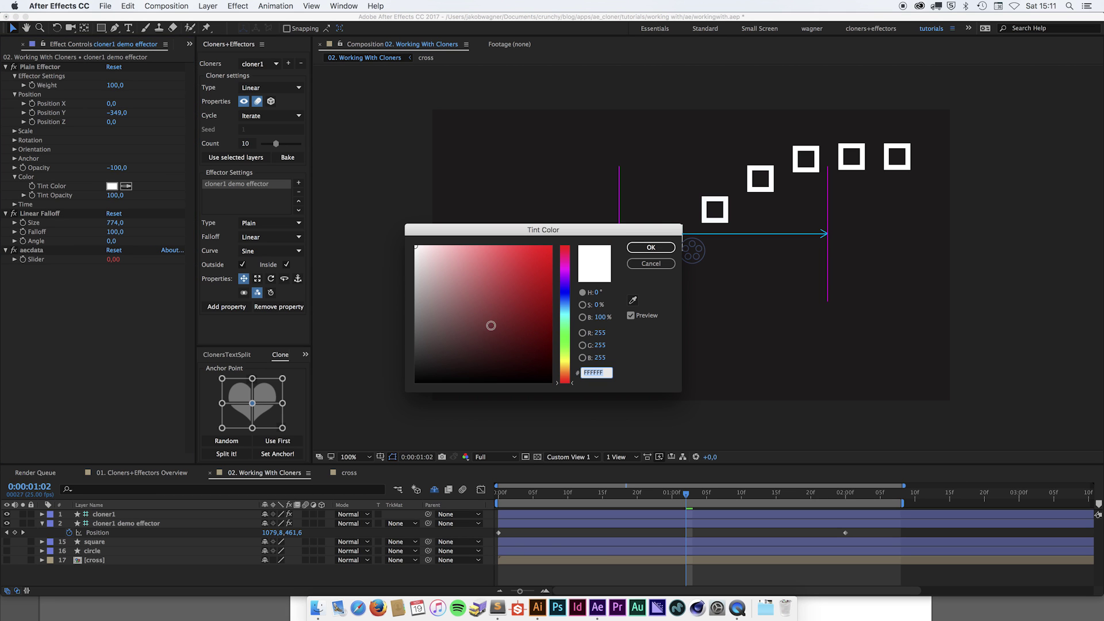
{"action": "left_click", "coordinate": [517, 298]}
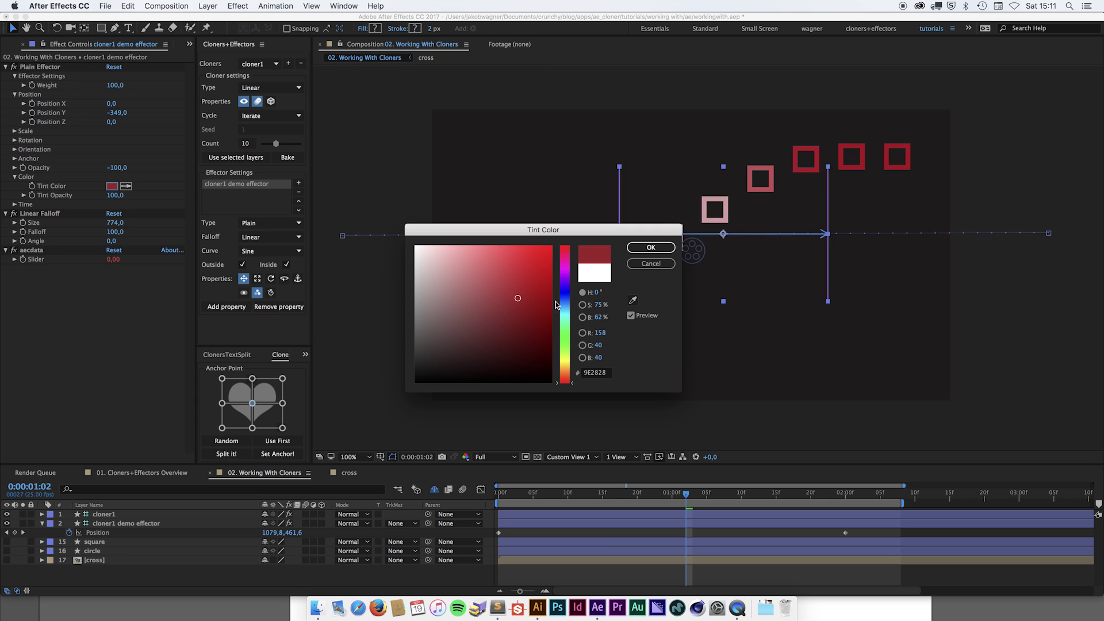
{"action": "left_click", "coordinate": [652, 248]}
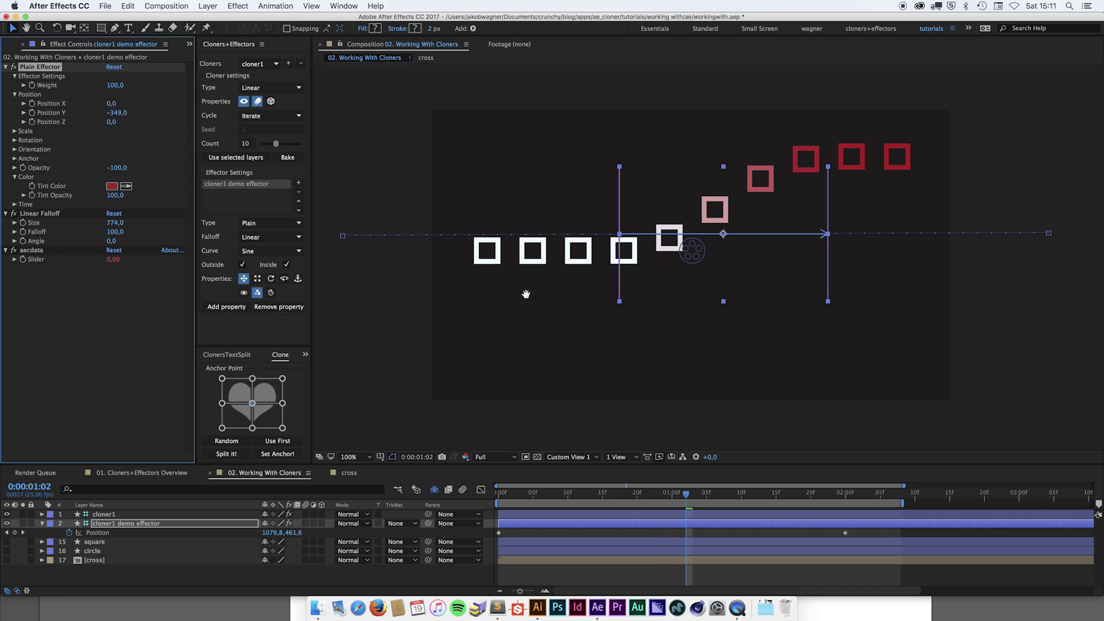
{"action": "key", "text": "Page_Up"}
{"action": "key", "text": "Page_Up"}
{"action": "key", "text": "Page_Up"}
{"action": "key", "text": "Page_Up"}
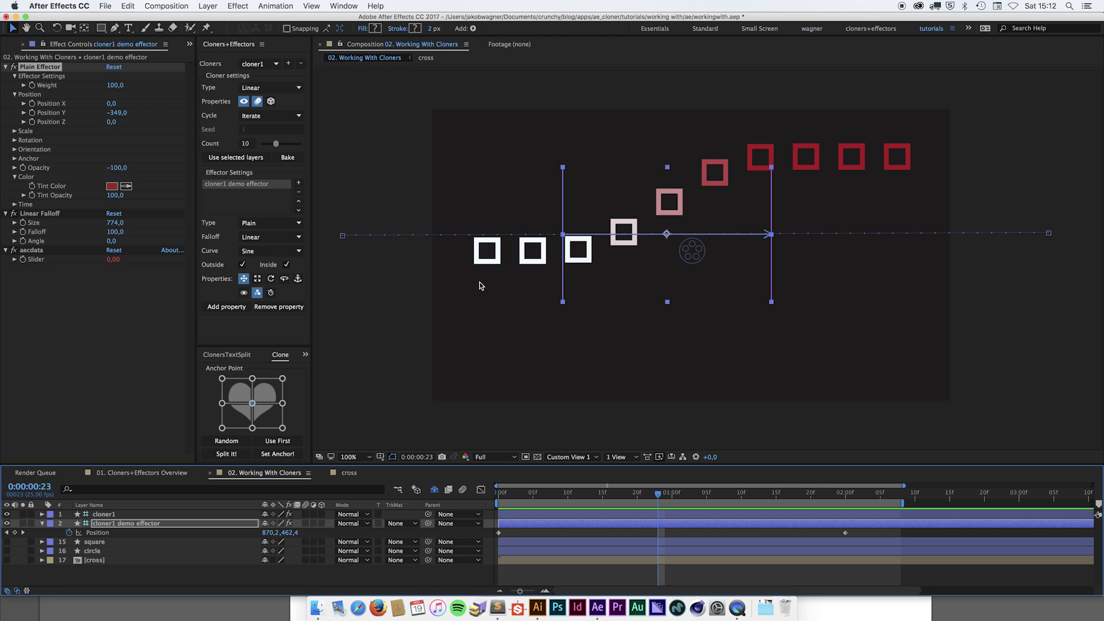
Show layer 17 [cross], open its precomp, and scrub to watch its Size shrink to a small square.
{"action": "left_click", "coordinate": [94, 560]}
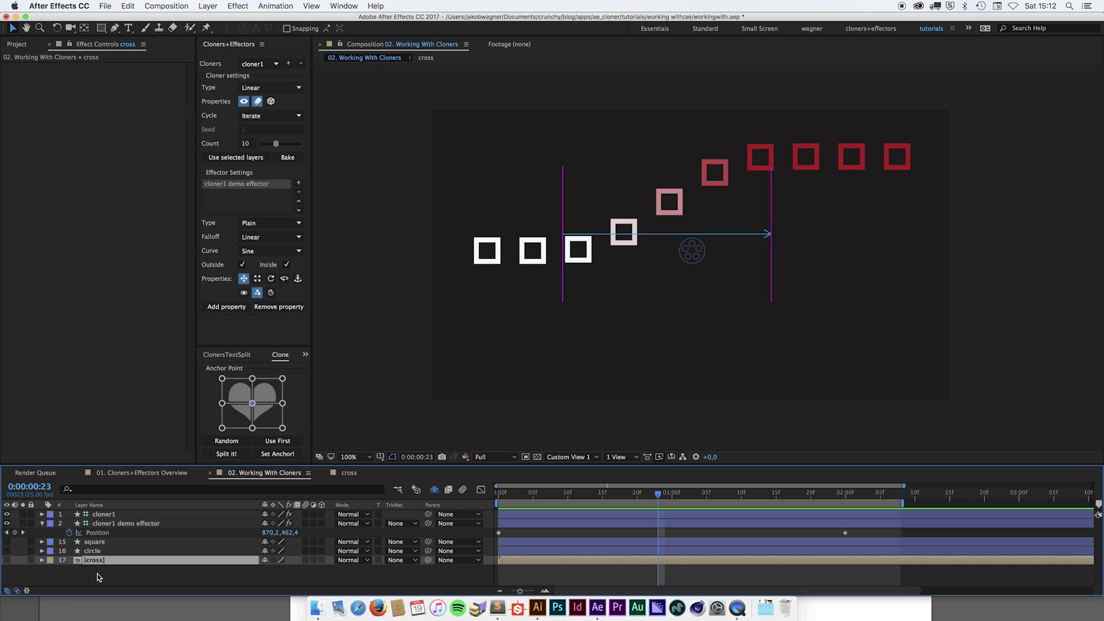
{"action": "left_click", "coordinate": [6, 560]}
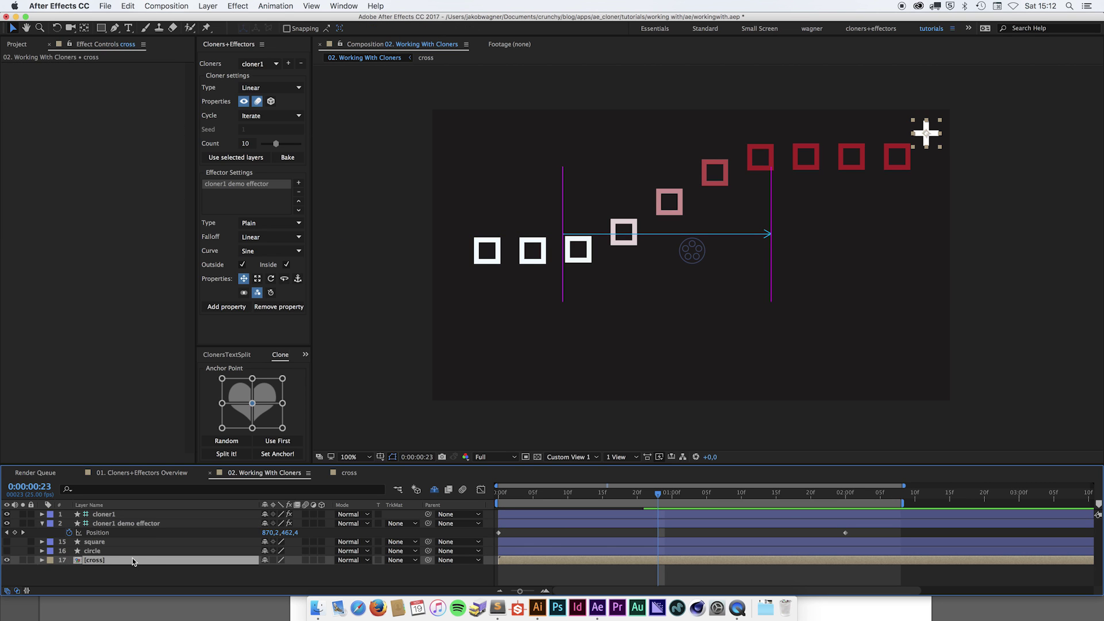
{"action": "double_click", "coordinate": [923, 132]}
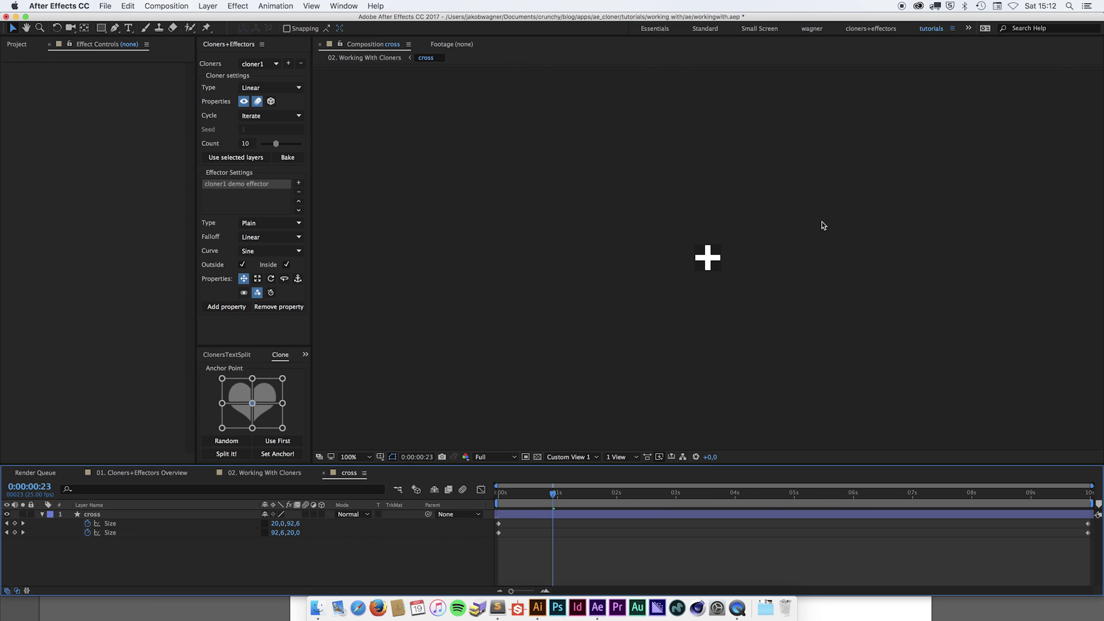
{"action": "mouse_move", "coordinate": [525, 499]}
{"action": "left_mouse_down"}
{"action": "mouse_move", "coordinate": [505, 499]}
{"action": "mouse_move", "coordinate": [1102, 498]}
{"action": "mouse_move", "coordinate": [706, 499]}
{"action": "mouse_move", "coordinate": [472, 526]}
{"action": "mouse_move", "coordinate": [1003, 500]}
{"action": "mouse_move", "coordinate": [460, 522]}
{"action": "mouse_move", "coordinate": [979, 494]}
{"action": "mouse_move", "coordinate": [509, 500]}
{"action": "left_mouse_up"}
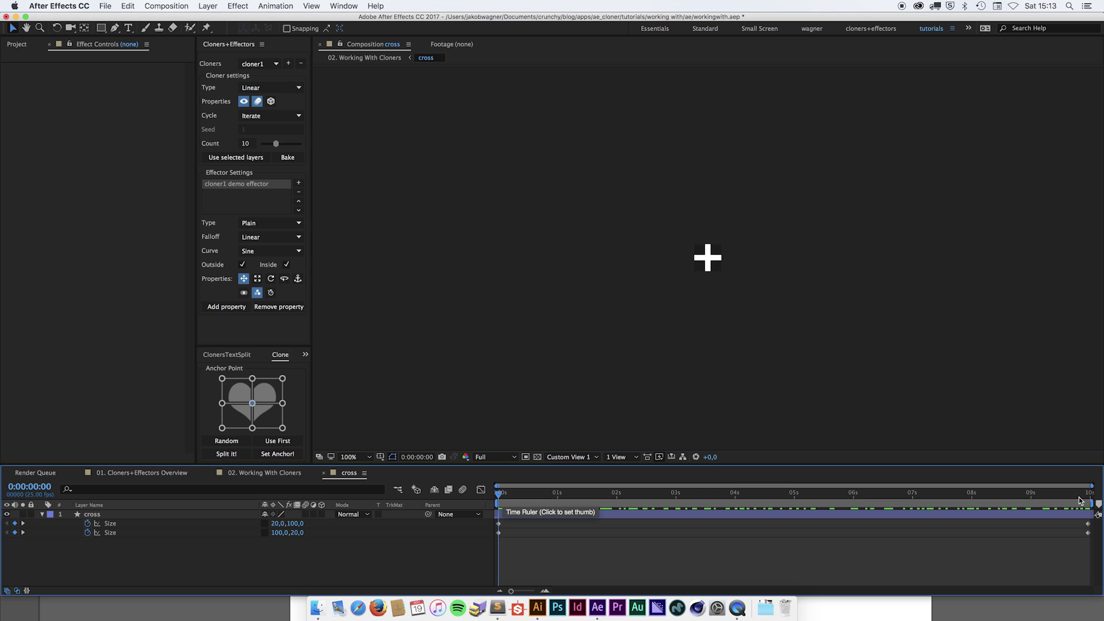
{"action": "mouse_move", "coordinate": [539, 496]}
{"action": "left_mouse_down"}
{"action": "mouse_move", "coordinate": [1086, 494]}
{"action": "mouse_move", "coordinate": [541, 493]}
{"action": "left_mouse_up"}
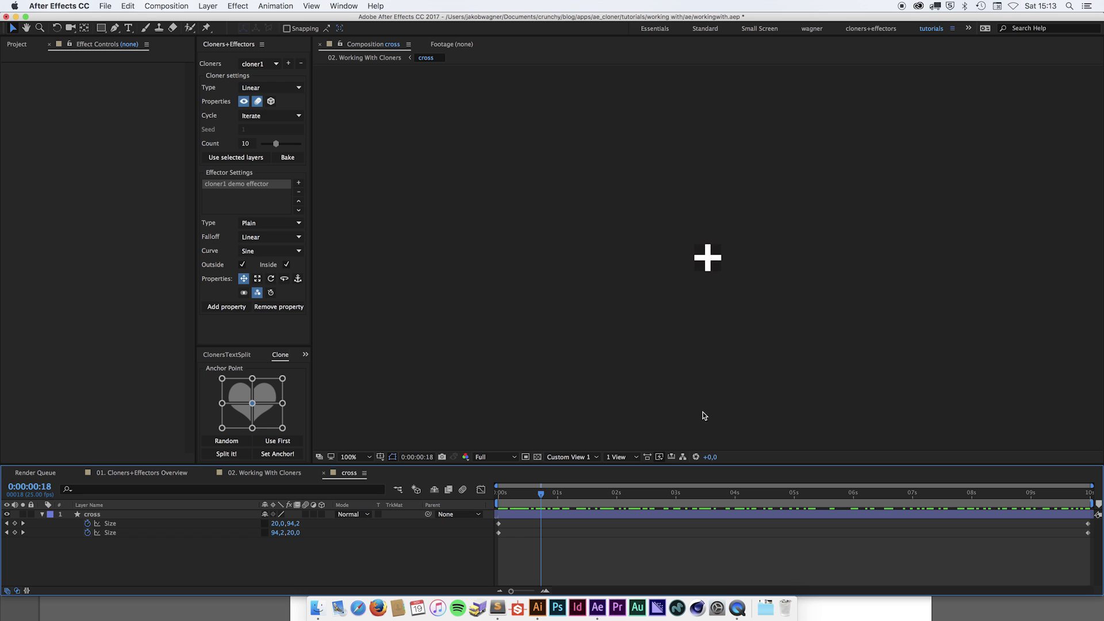
In Working With Cloners, clone the selected cross layer and let the effector control clone time.
{"action": "left_click", "coordinate": [249, 473]}
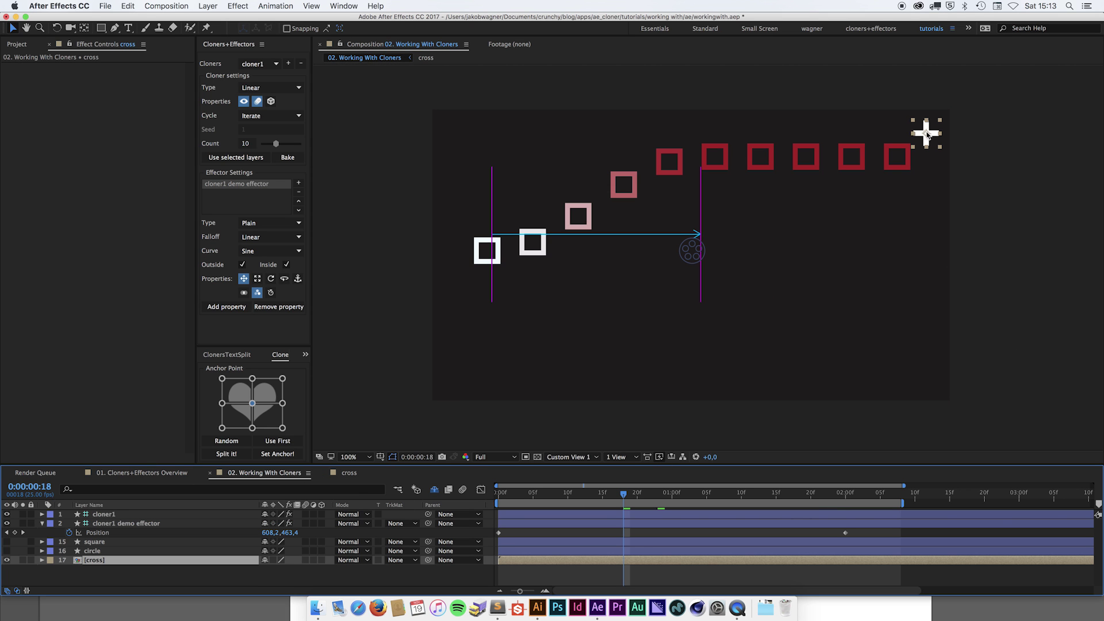
{"action": "left_click", "coordinate": [234, 159]}
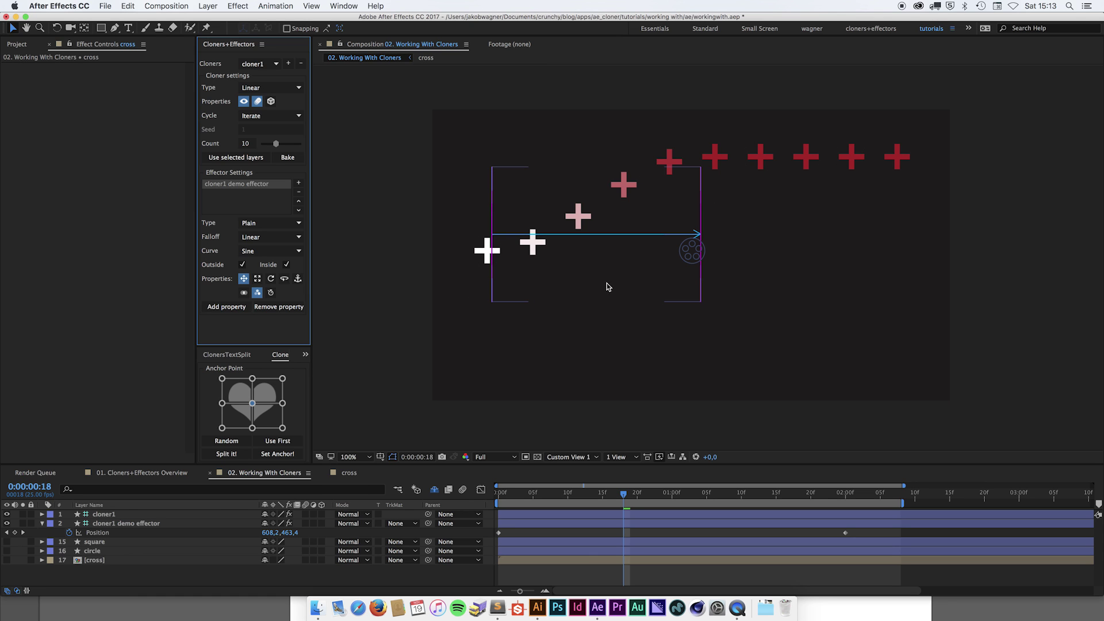
{"action": "left_click", "coordinate": [272, 293]}
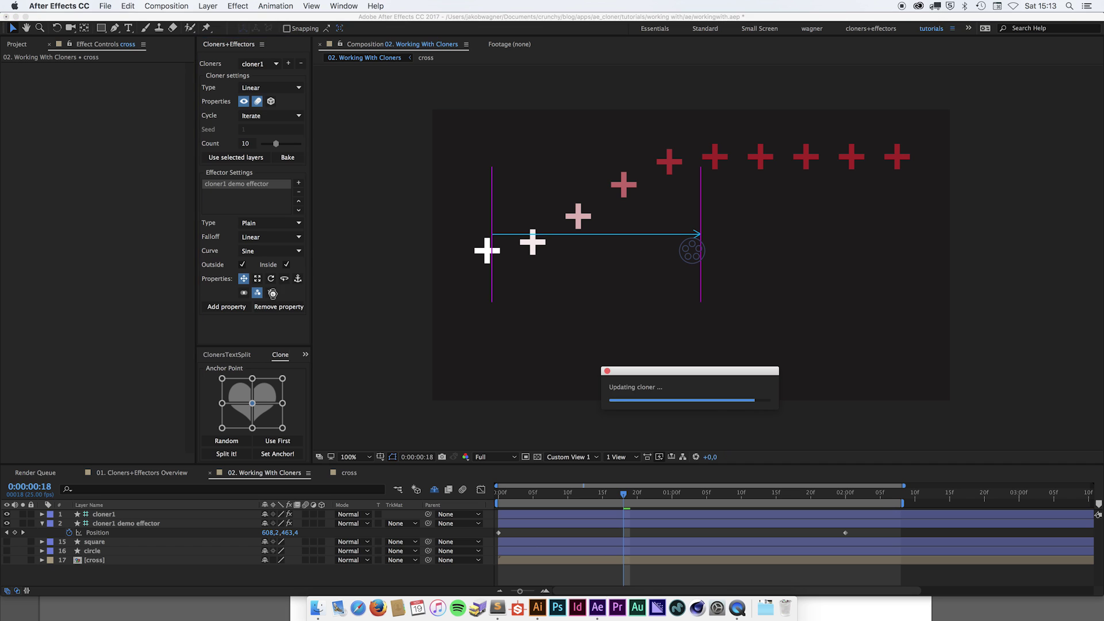
Reveal the effector's Time Start and Time End, then inspect the cross size in its precomp.
{"action": "left_click", "coordinate": [155, 524]}
{"action": "left_click", "coordinate": [14, 176]}
{"action": "left_click", "coordinate": [15, 186]}
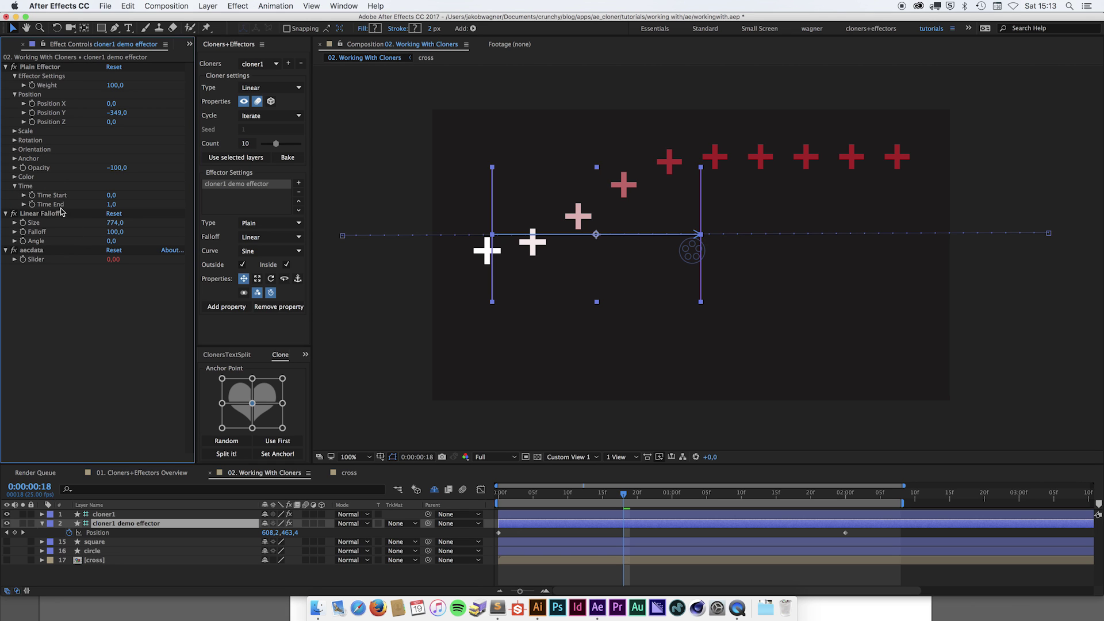
{"action": "left_click_drag", "start_coordinate": [625, 496], "coordinate": [693, 495]}
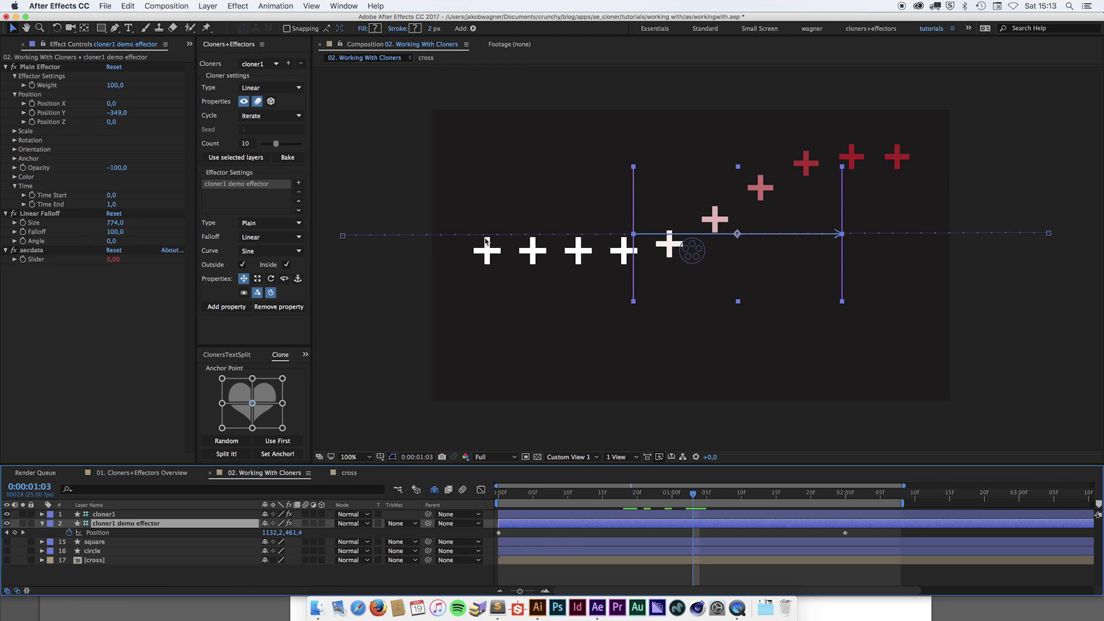
{"action": "left_click", "coordinate": [349, 472]}
{"action": "left_click_drag", "start_coordinate": [510, 498], "coordinate": [1065, 491]}
At frame 0:00:00:21, set the effector's Time End to 10 and preview the clones.
{"action": "left_click", "coordinate": [265, 474]}
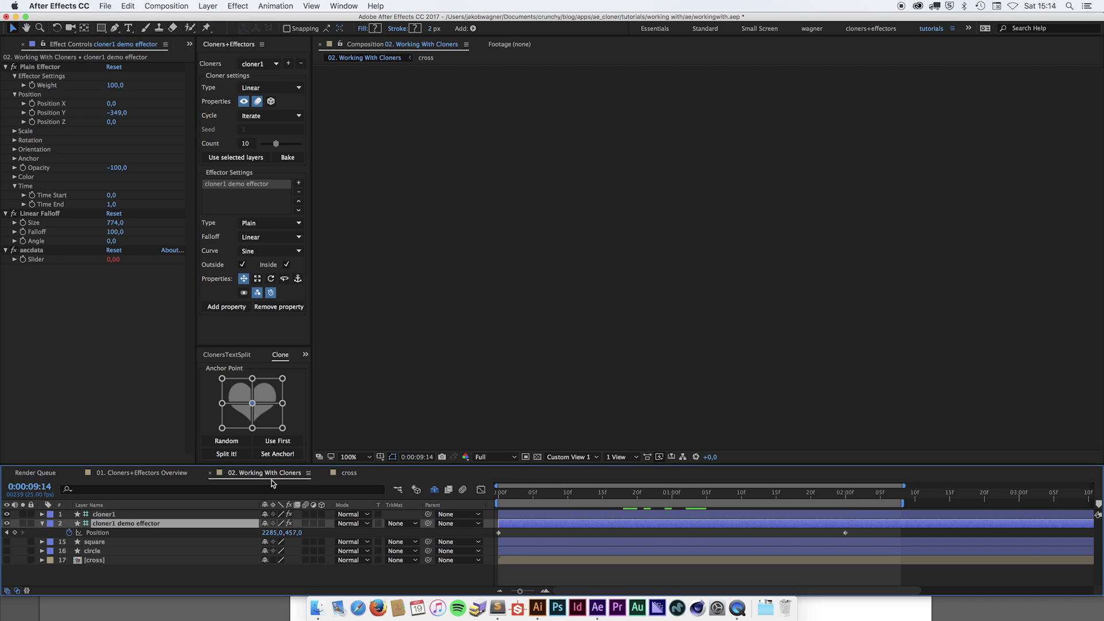
{"action": "left_click", "coordinate": [647, 497]}
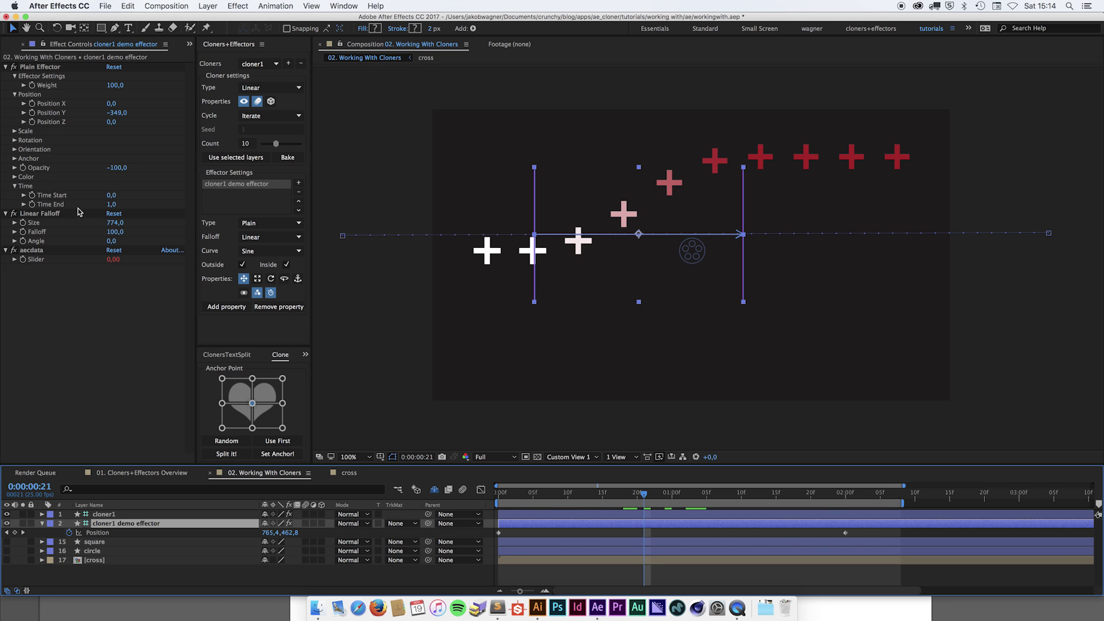
{"action": "left_click", "coordinate": [111, 205]}
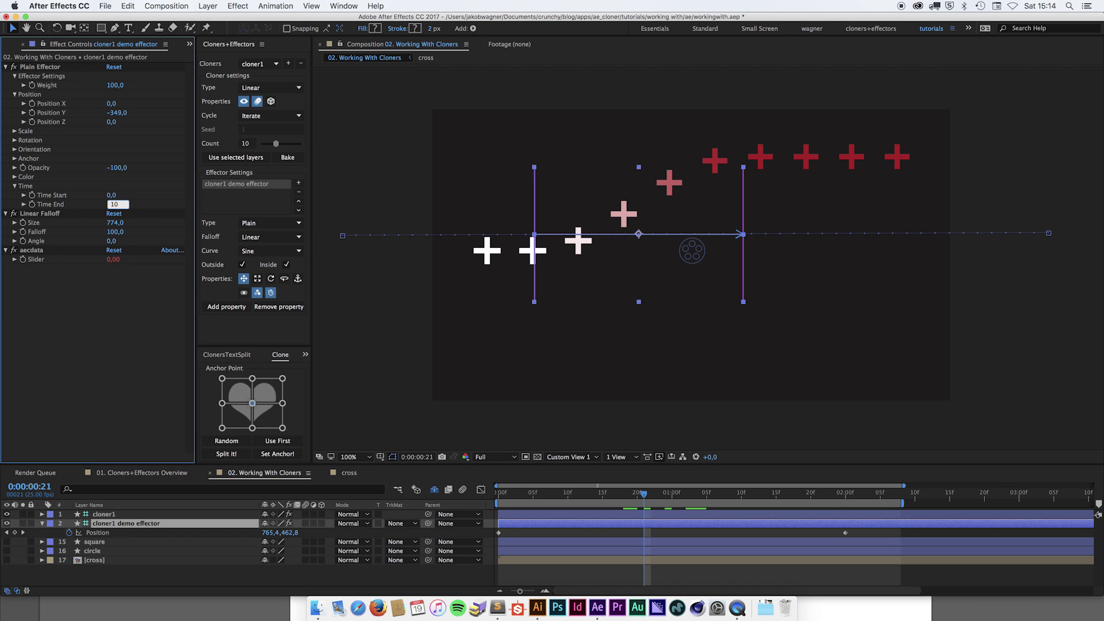
{"action": "type", "text": "10"}
{"action": "key", "text": "Return"}
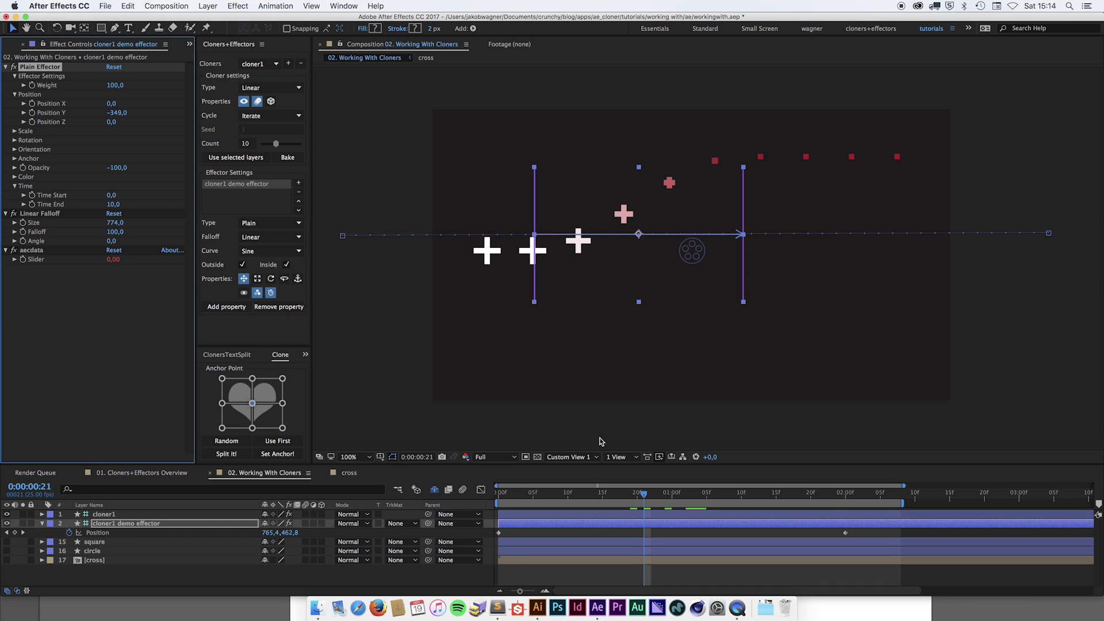
{"action": "key", "text": "space"}
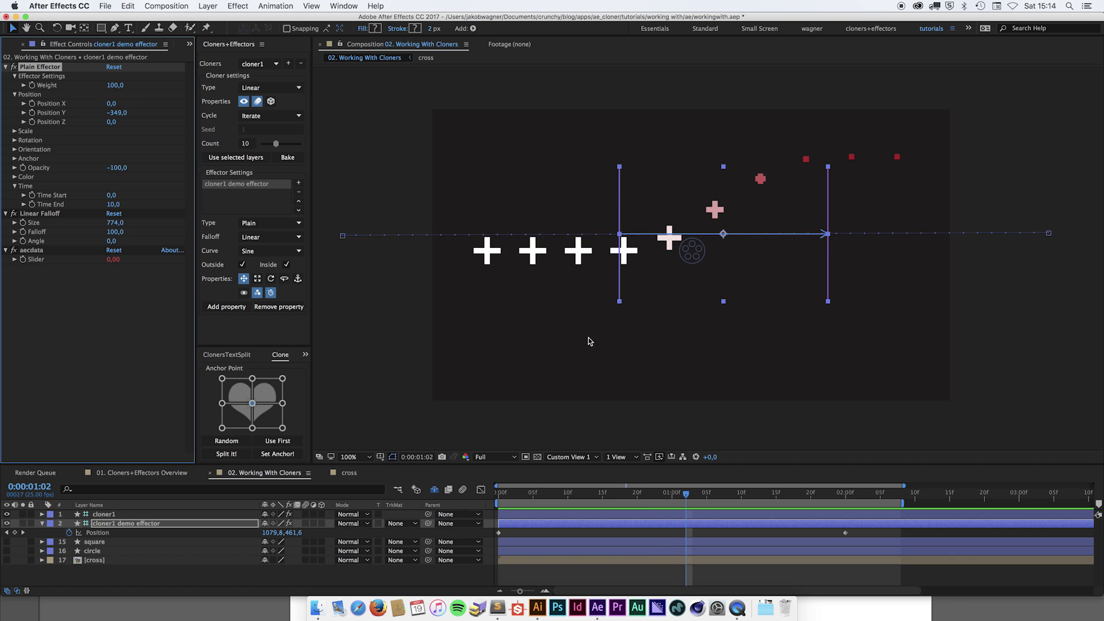
Set effector Time Start to 10 and Time End to 0, then deselect to view the clones.
{"action": "left_click", "coordinate": [119, 196]}
{"action": "type", "text": "10"}
{"action": "key", "text": "Tab"}
{"action": "type", "text": "0"}
{"action": "key", "text": "Return"}
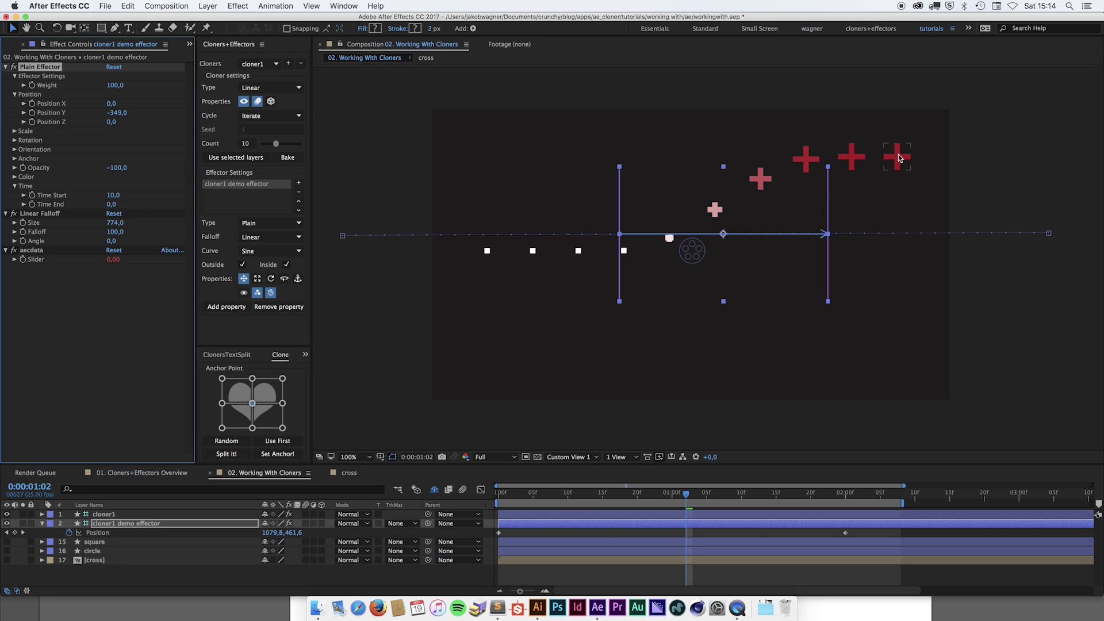
{"action": "left_click", "coordinate": [580, 348]}
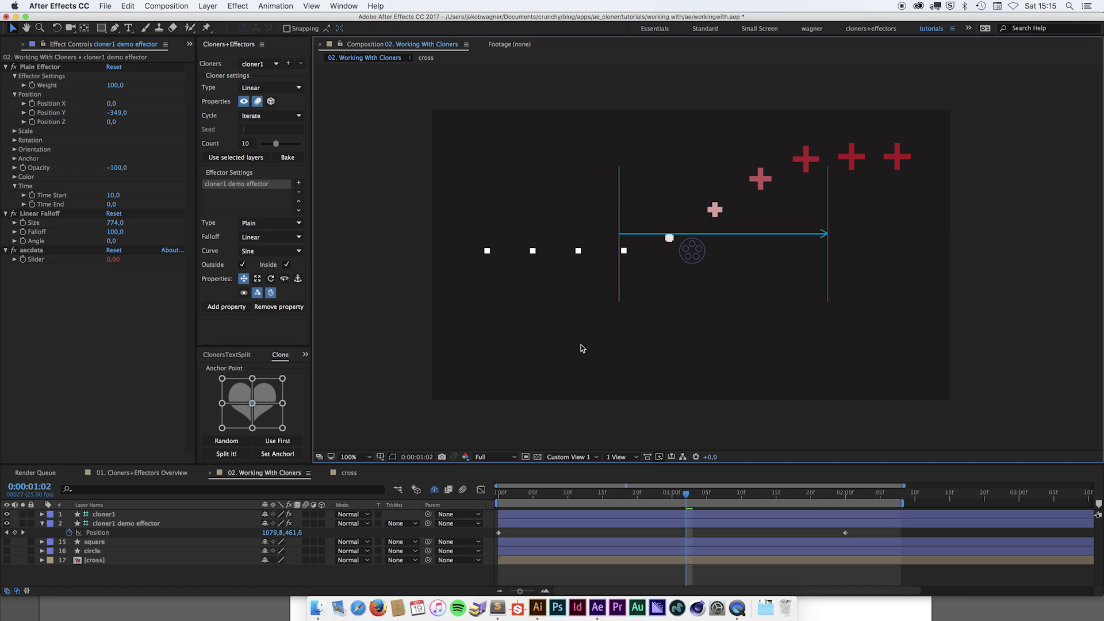